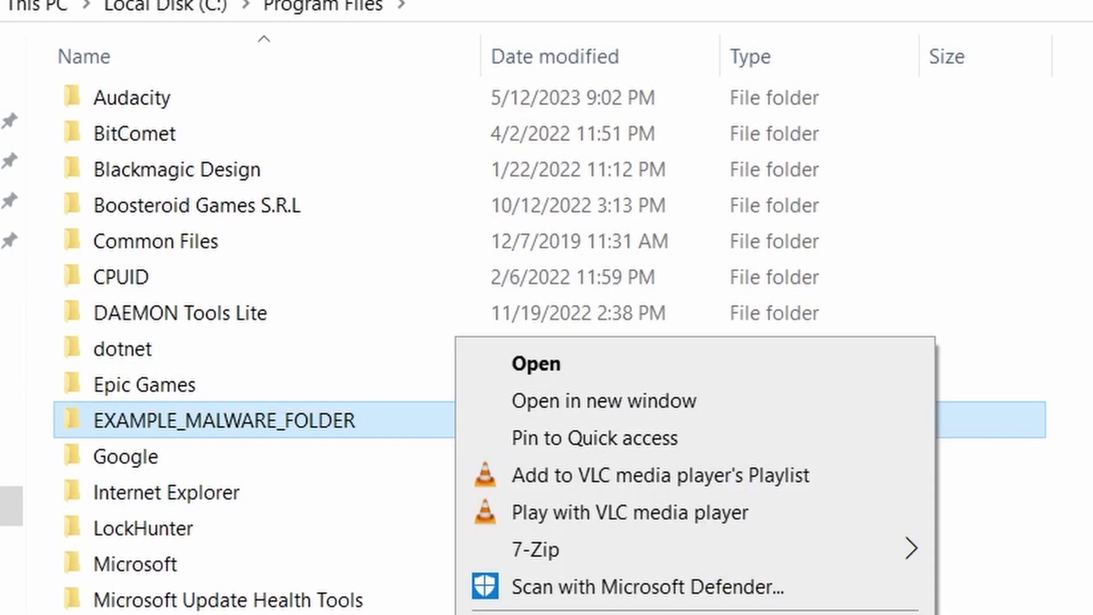
Try to delete EXAMPLE_MALWARE_FOLDER from Program Files, retrying once
left_click(750, 523)
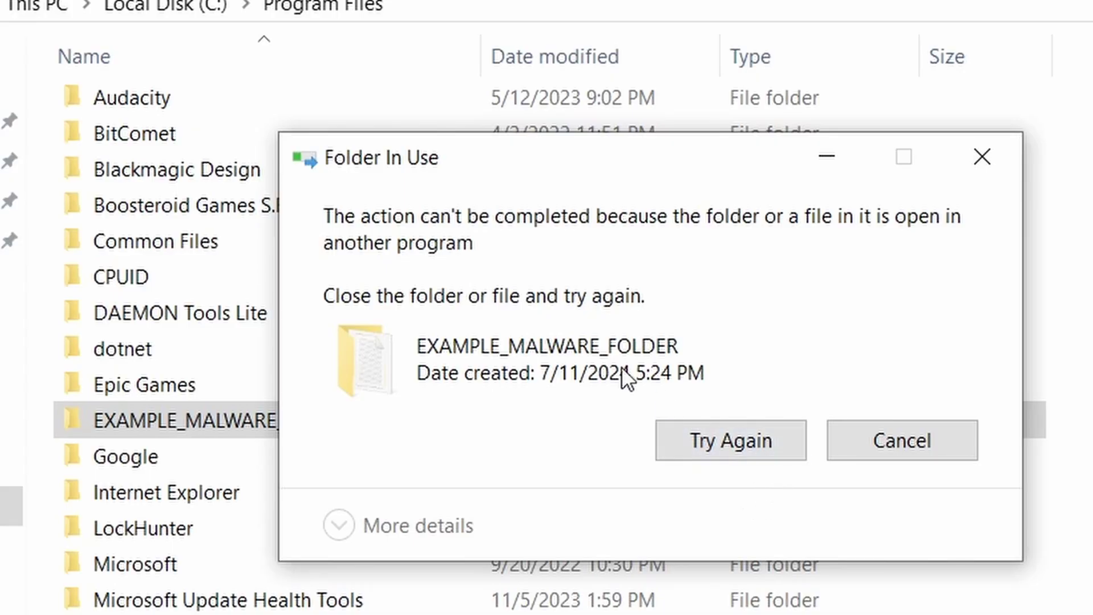
left_click(718, 446)
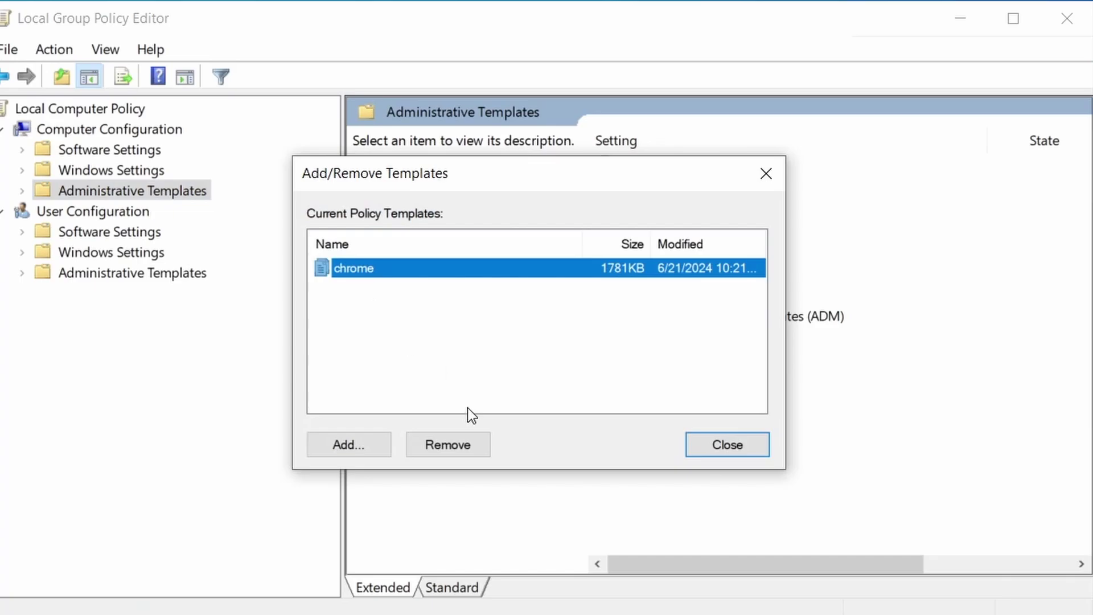
Remove the chrome policy template from the Administrative Templates of Computer Configuration and finish editing the template list
left_click(460, 446)
left_click(765, 445)
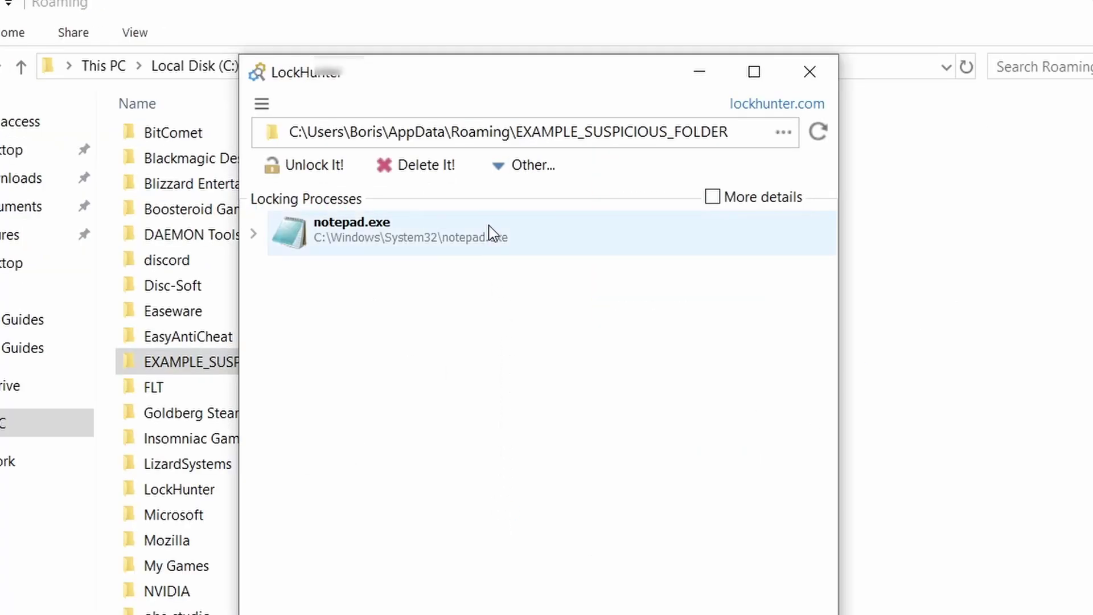
Delete the locked EXAMPLE_SUSPICIOUS_FOLDER in AppData\Roaming using LockHunter
left_click(445, 171)
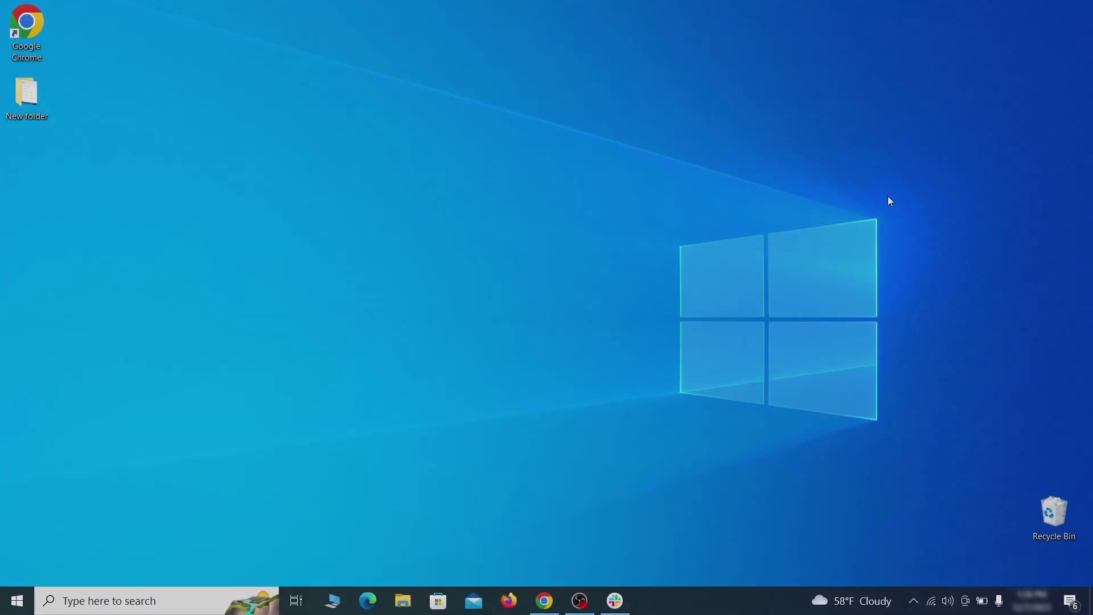
Open the Apps & features settings and sort the installed apps by install date
key("super")
type("apps & ")
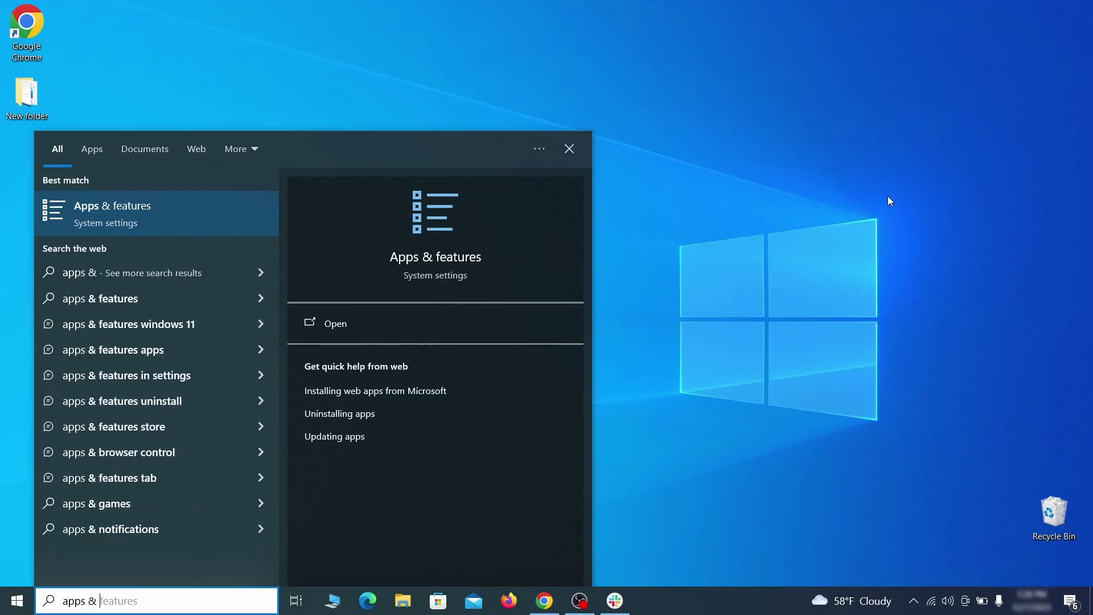
type("features")
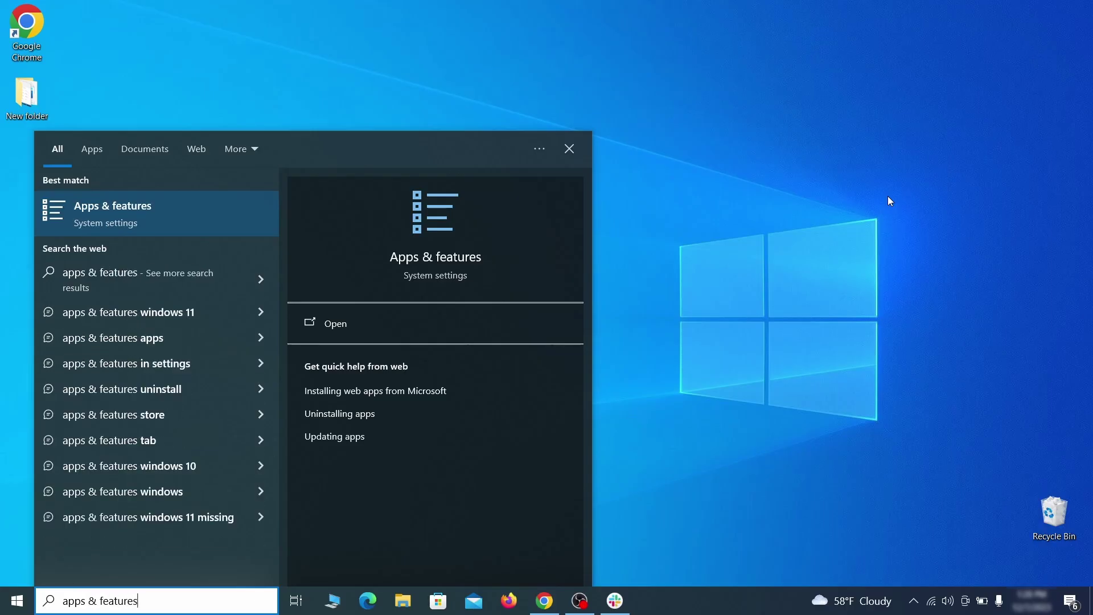
key("Return")
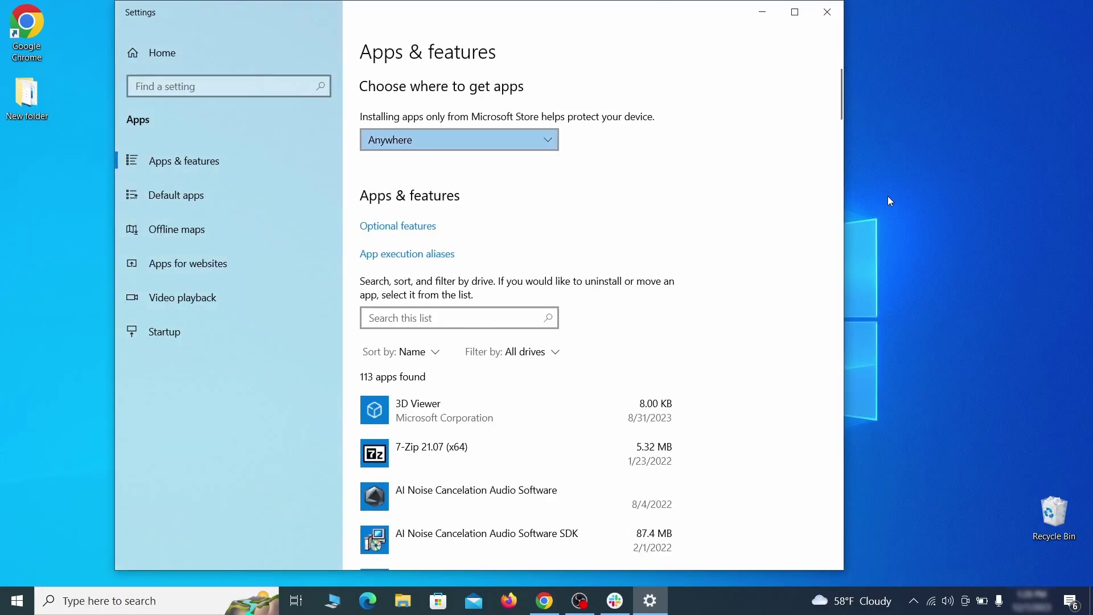
left_click(424, 352)
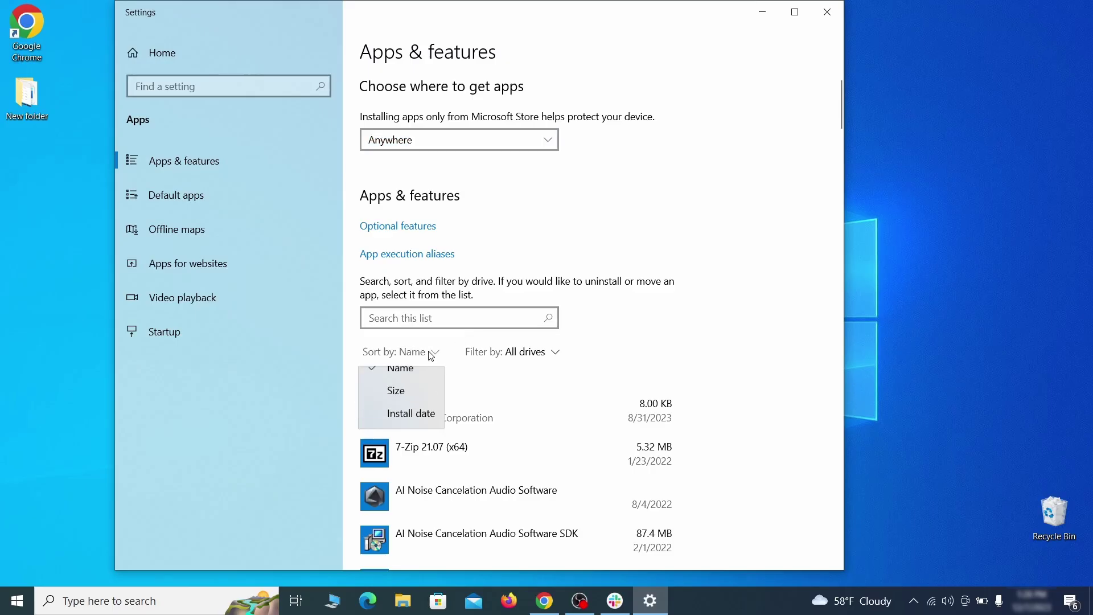
left_click(411, 426)
scroll(585, 380, "down", 2)
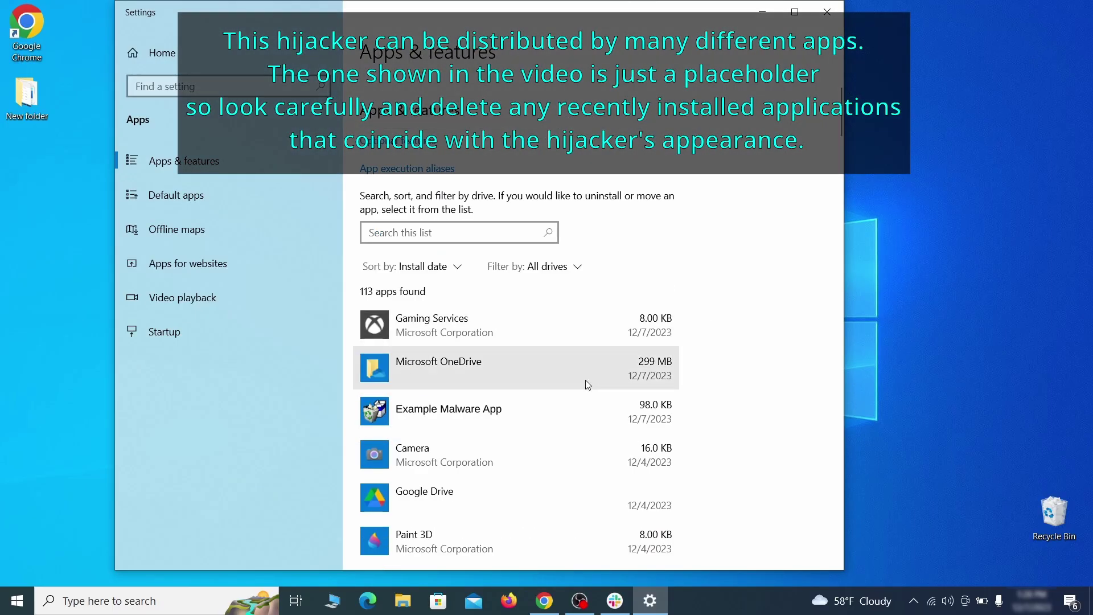
Uninstall Example Malware App, confirm the removal and close the settings window
left_click(556, 405)
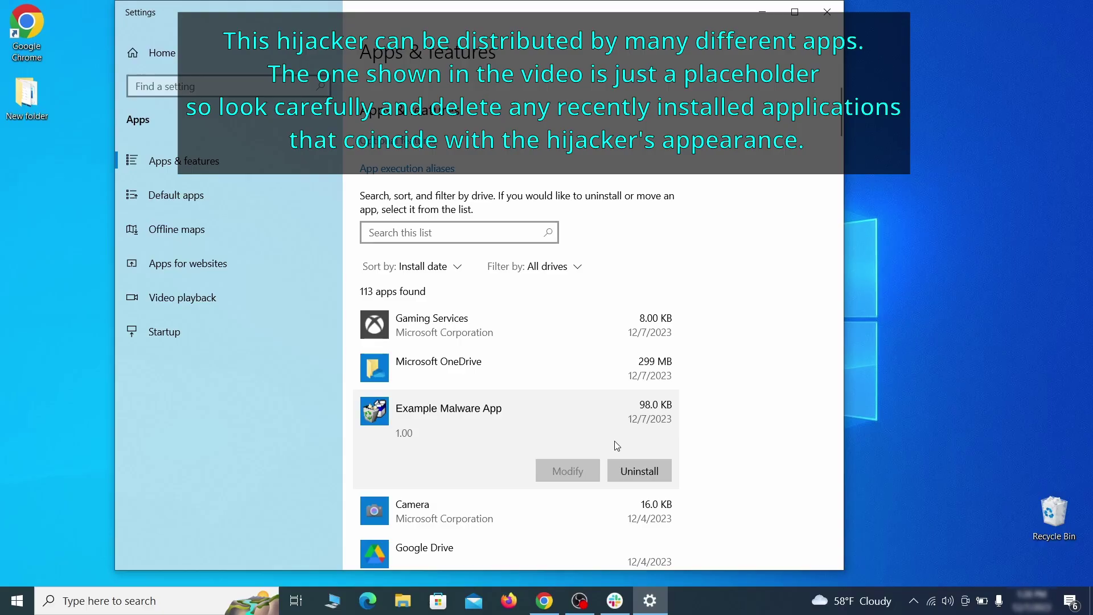
left_click(652, 468)
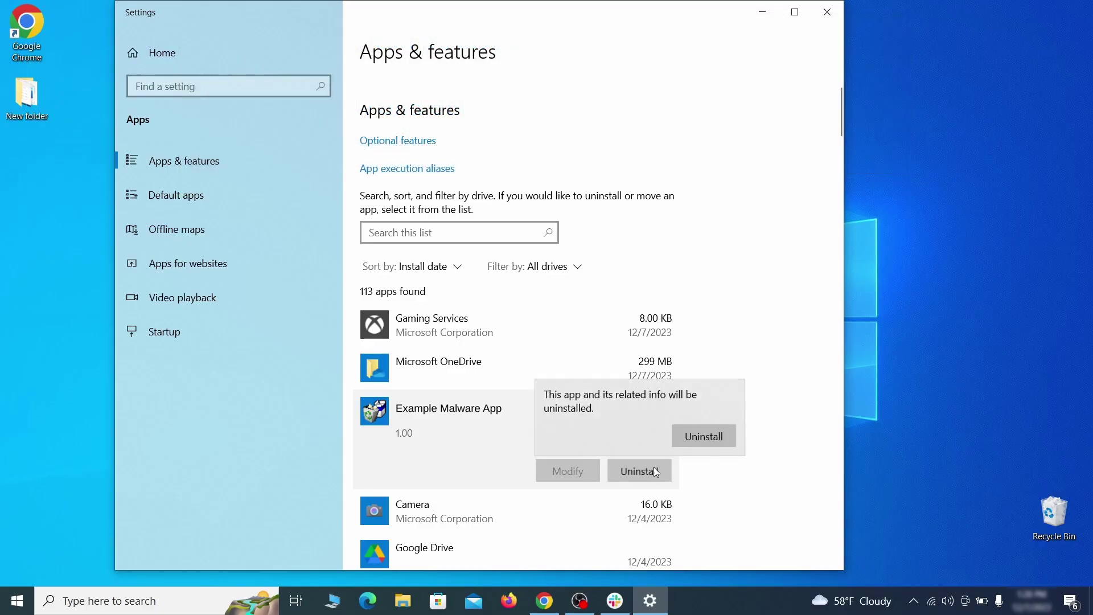
left_click(726, 436)
left_click(648, 433)
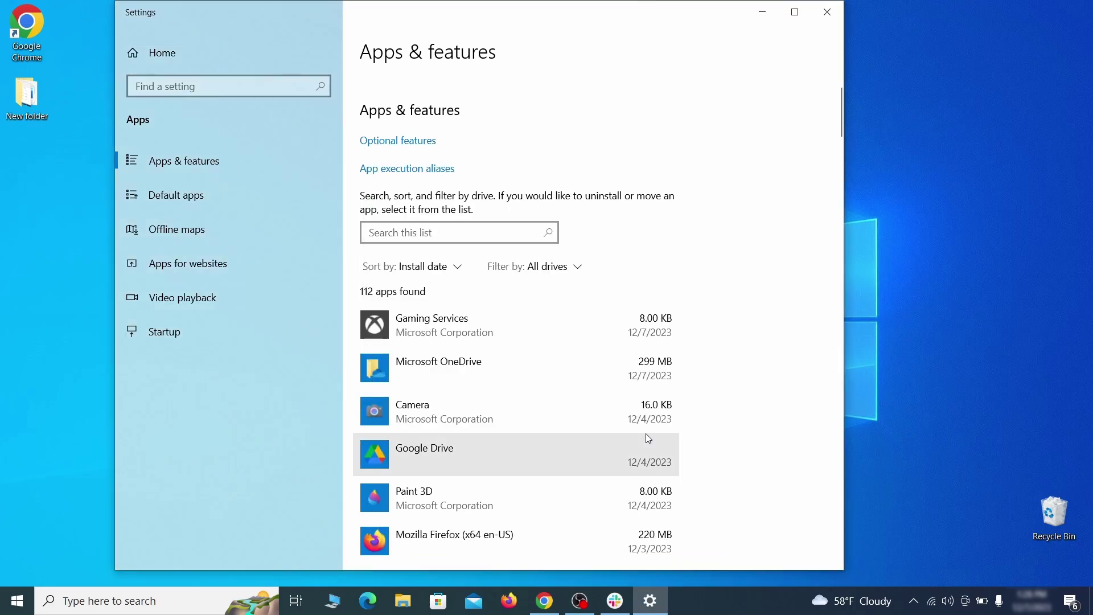
left_click(839, 17)
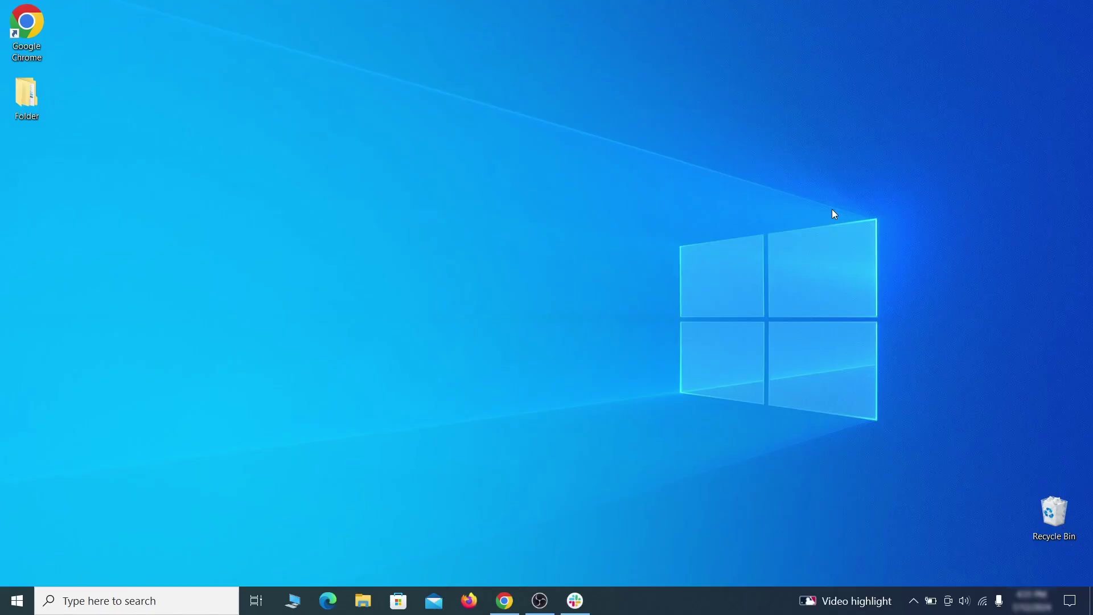
Open File Explorer Options and enable showing hidden files, folders and drives, applying the change
left_click(22, 599)
type("folder options")
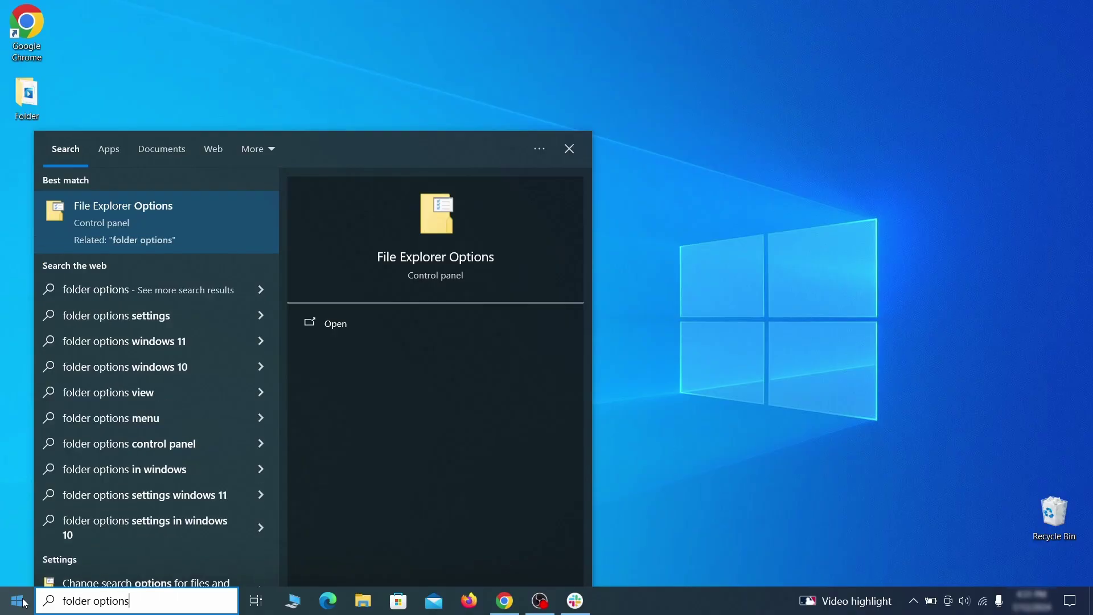
key("Return")
left_click(214, 139)
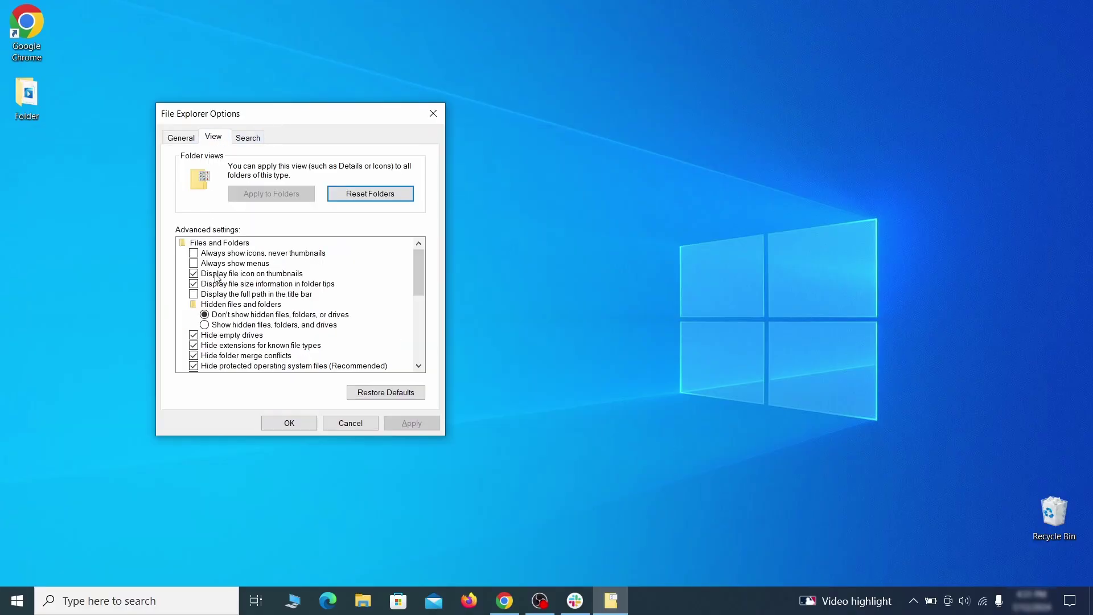
left_click(206, 325)
left_click(411, 423)
left_click(289, 424)
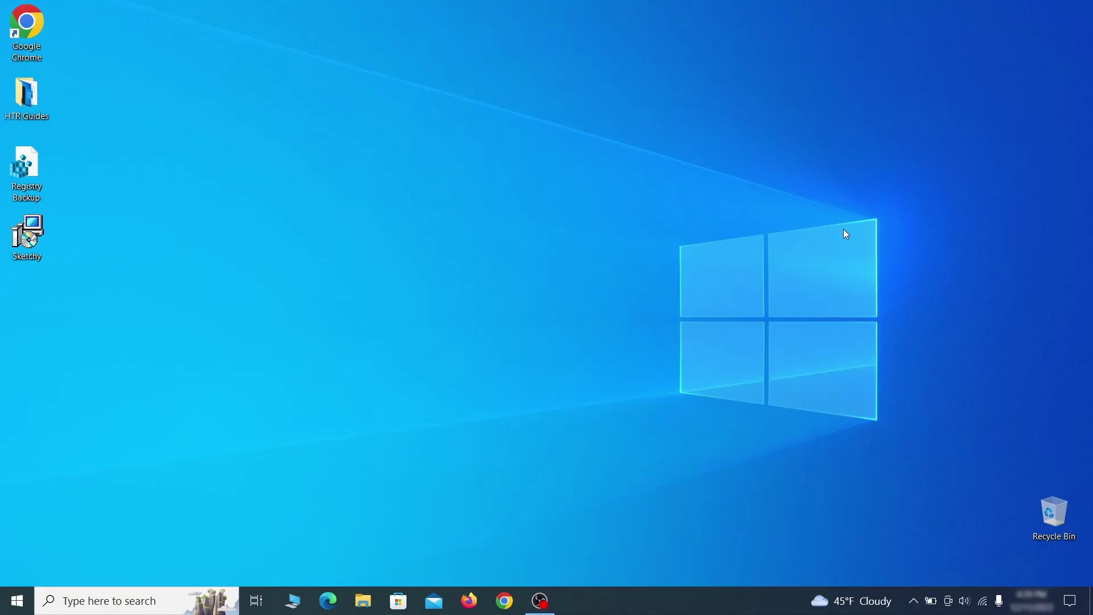
Open Task Scheduler and display the tasks in the Task Scheduler Library
key("super")
type("task sched")
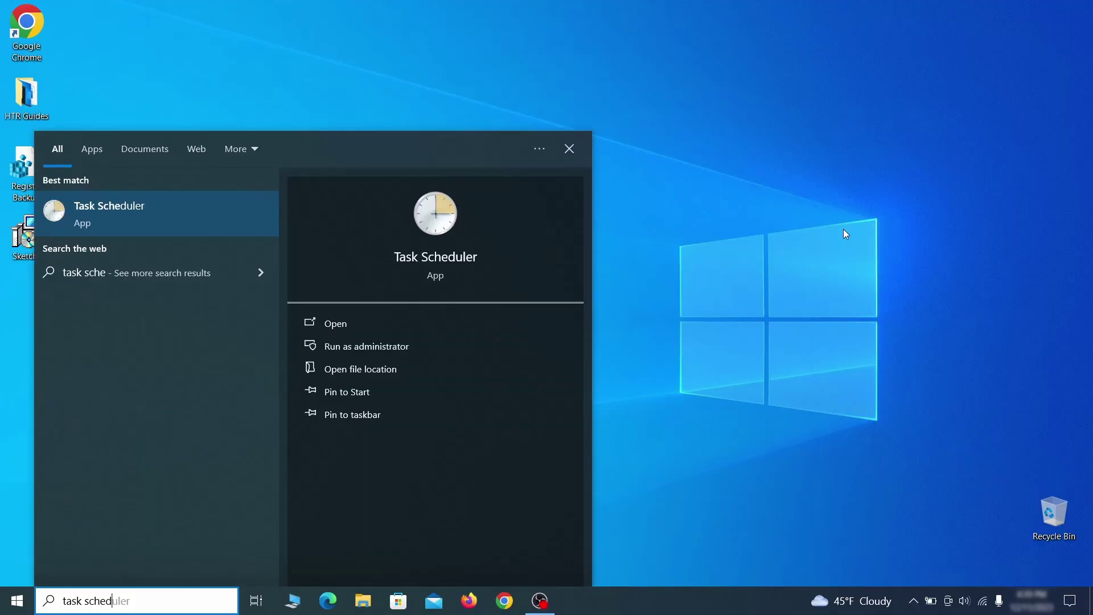
type("uler")
key("Return")
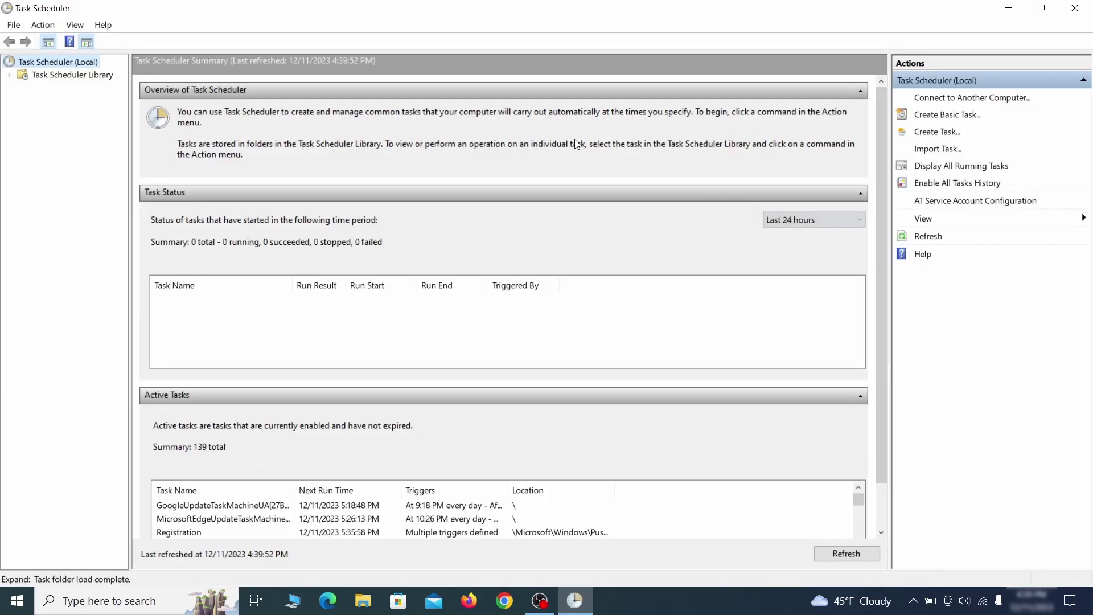
left_click(99, 76)
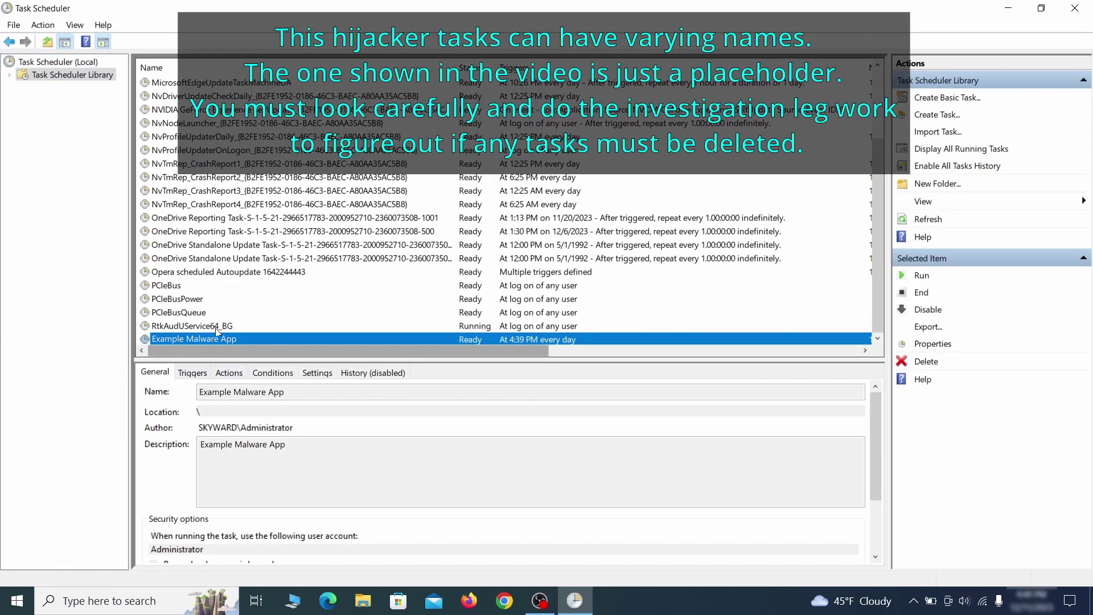
Examine the triggers and actions in the properties of the Example Malware App task, leaving without changes
right_click(314, 340)
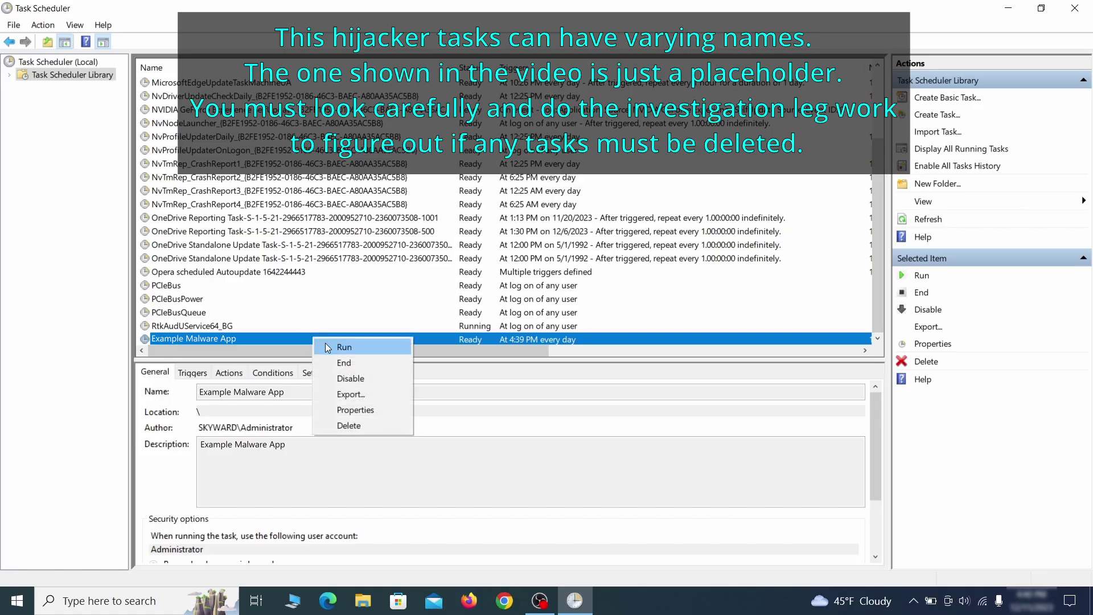
left_click(360, 411)
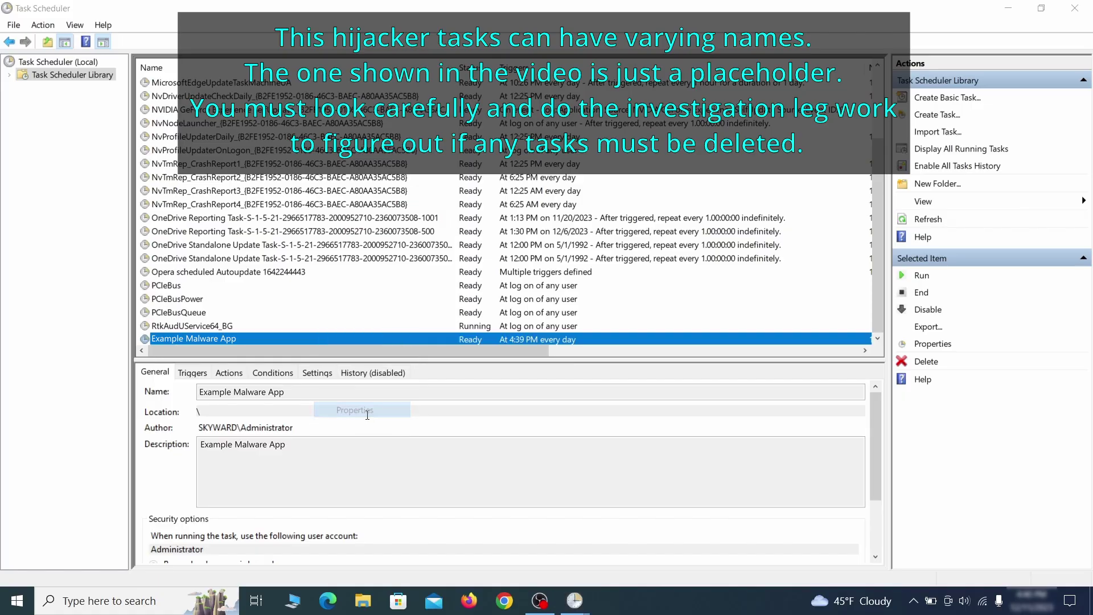
left_click(124, 93)
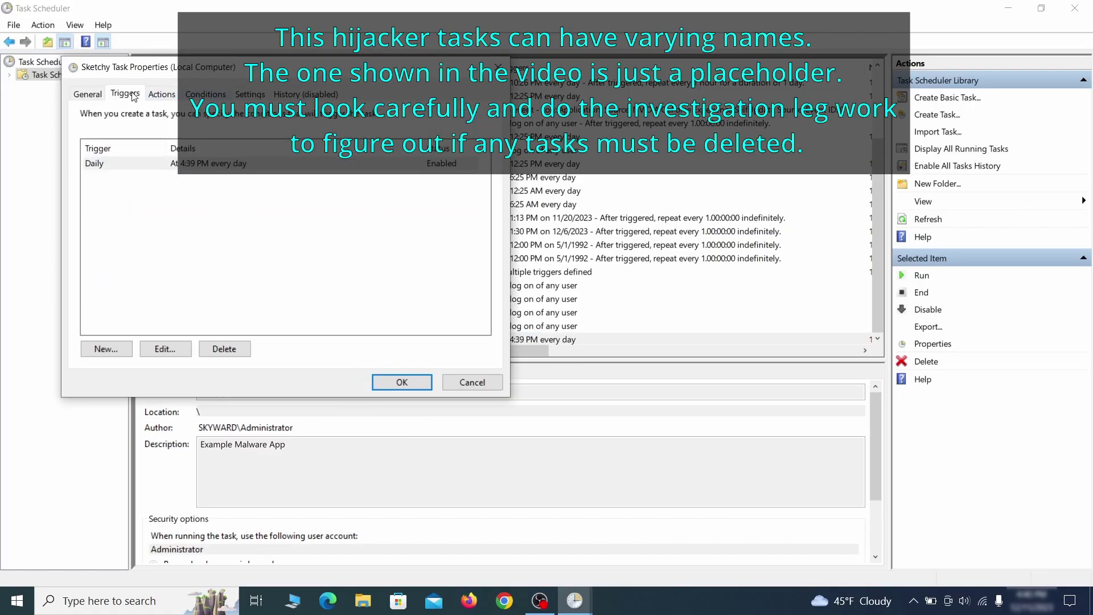
left_click(163, 94)
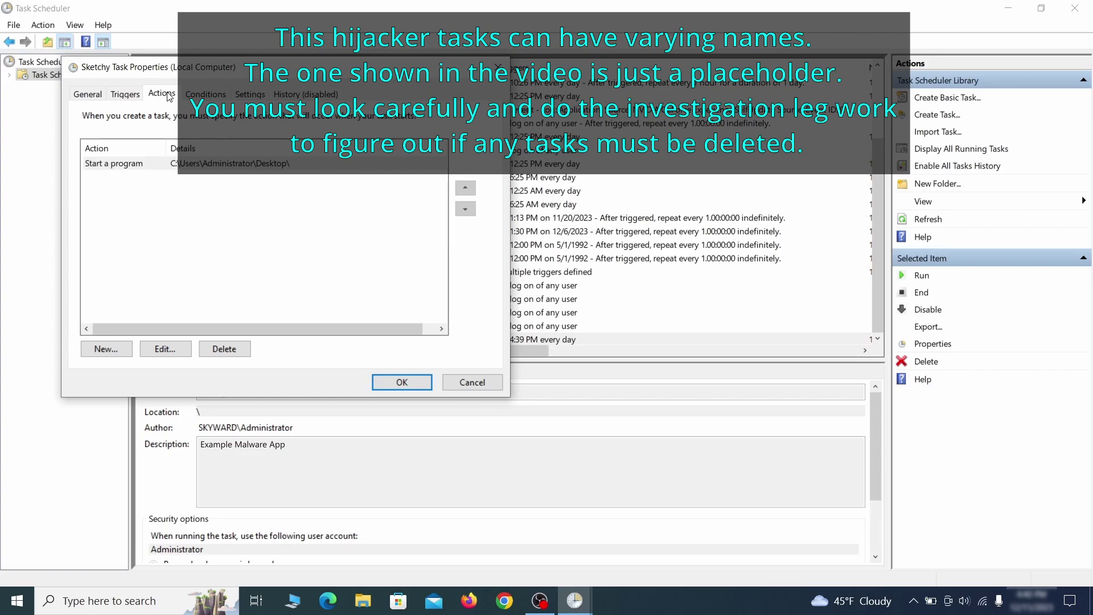
key("Escape")
Delete the Example Malware App task from the Task Scheduler Library and confirm the deletion
right_click(351, 338)
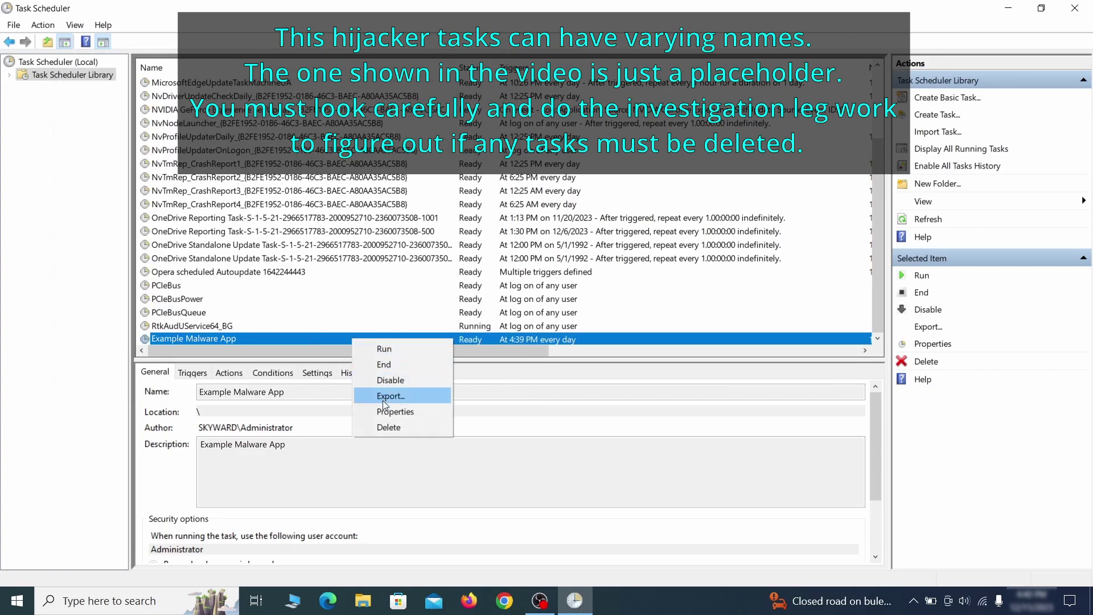
left_click(388, 427)
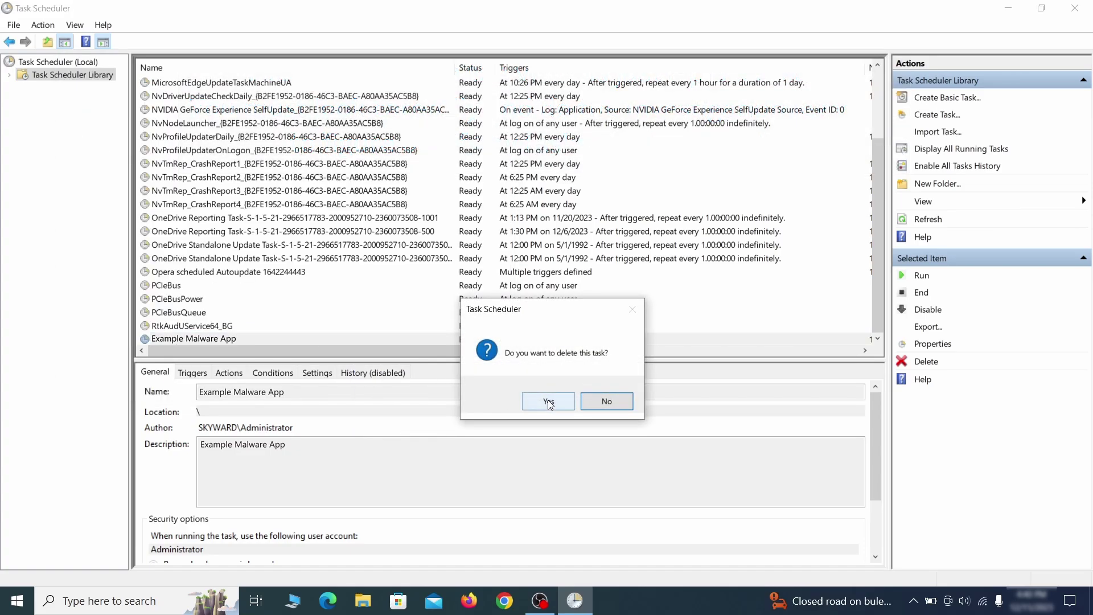
left_click(548, 400)
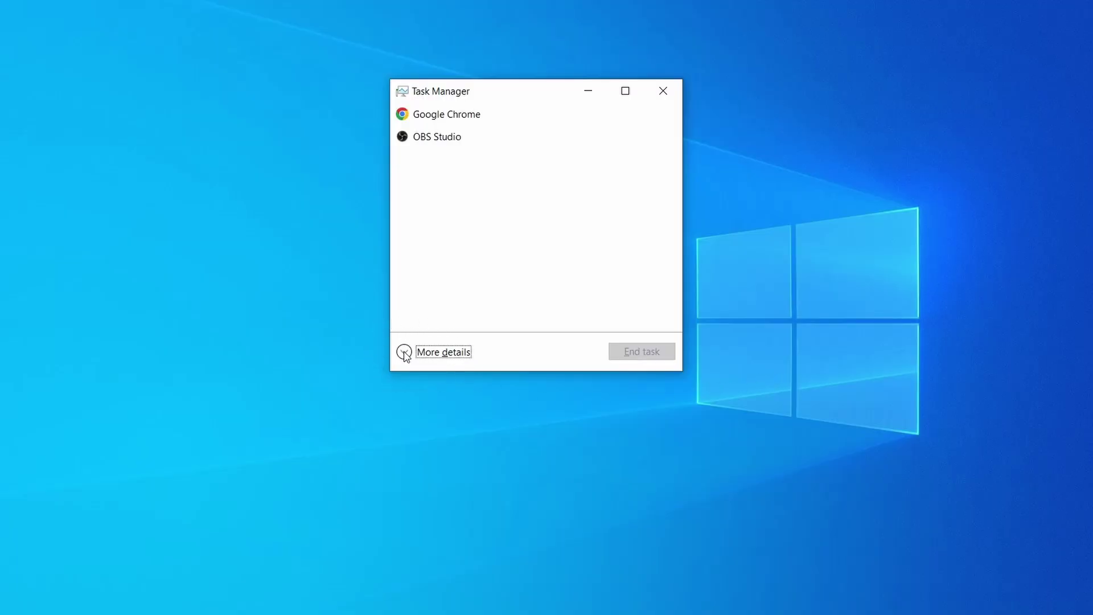
Expand Task Manager to its detailed view and sort the processes by CPU, followed by memory usage
left_click(404, 353)
left_click(538, 129)
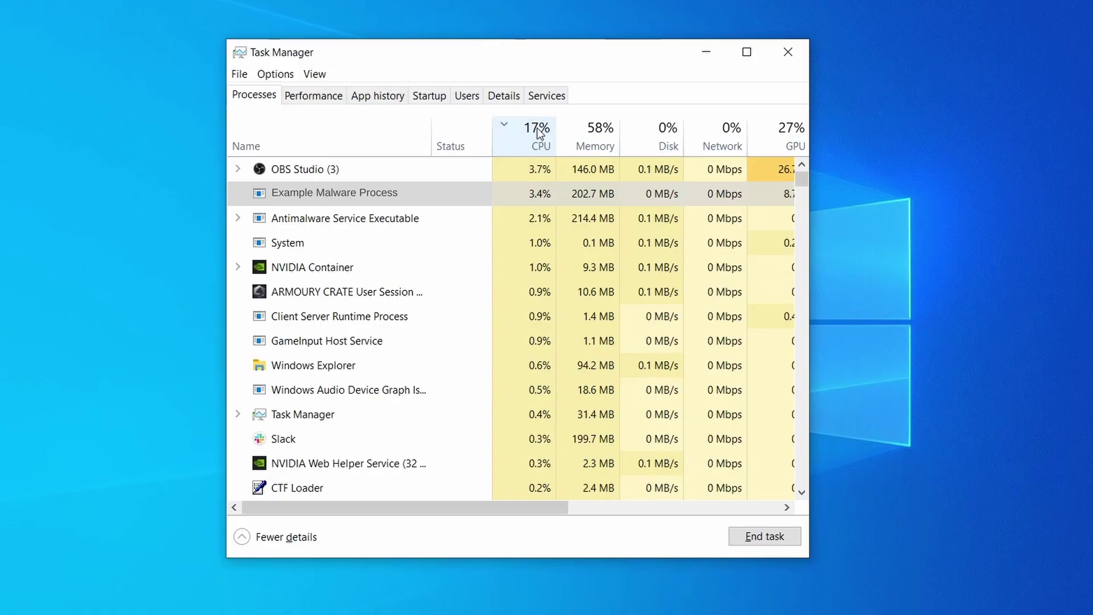
left_click(593, 133)
Open the file location of Example Malware Process and delete all the files in its folder
left_click(520, 218)
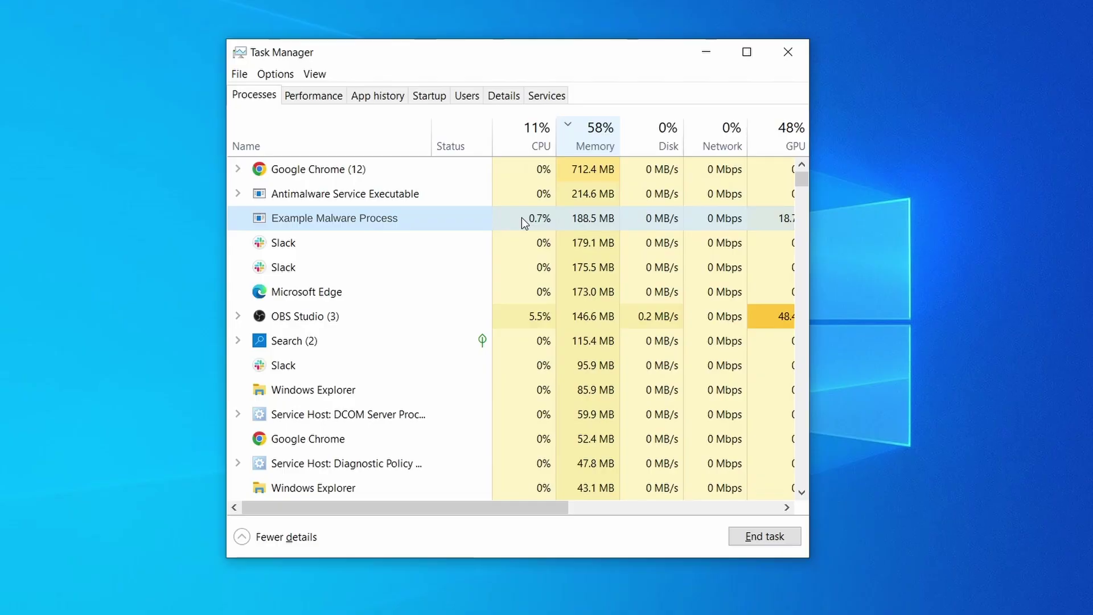
right_click(522, 218)
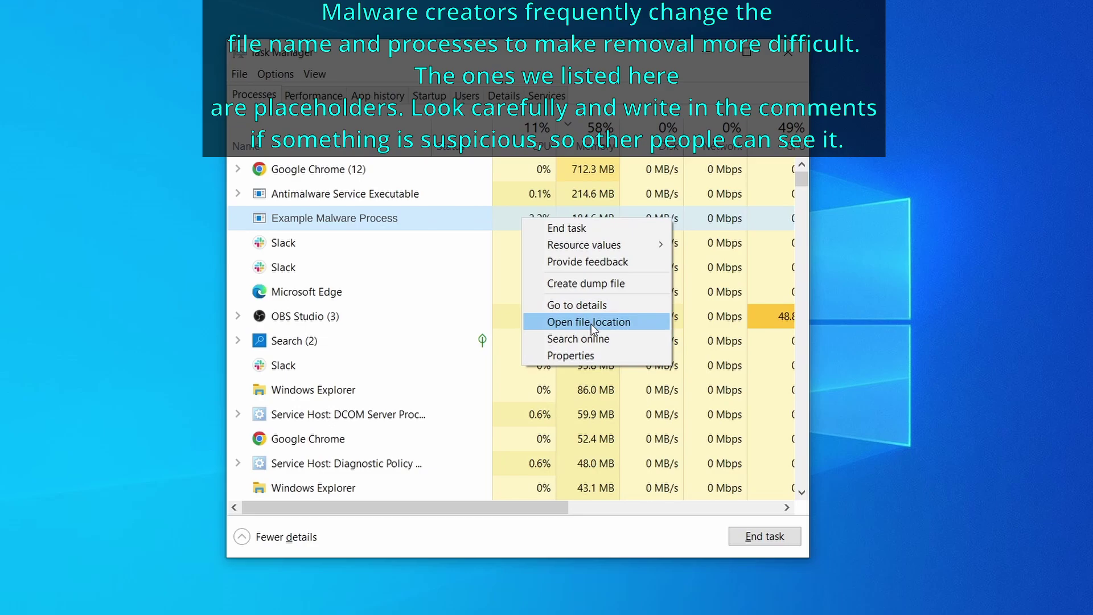
left_click(591, 323)
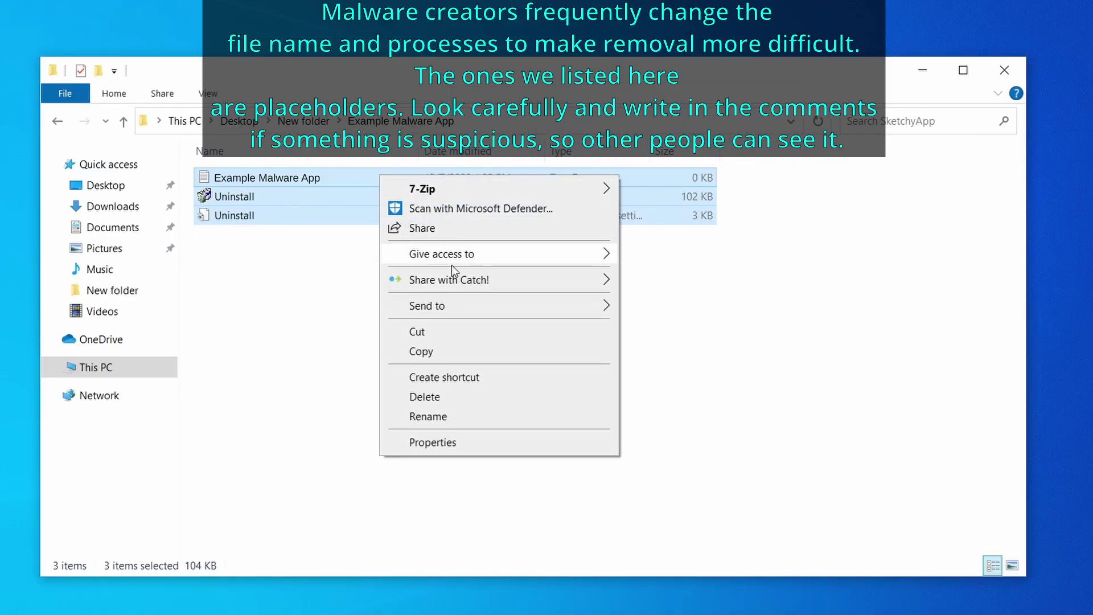
left_click(474, 397)
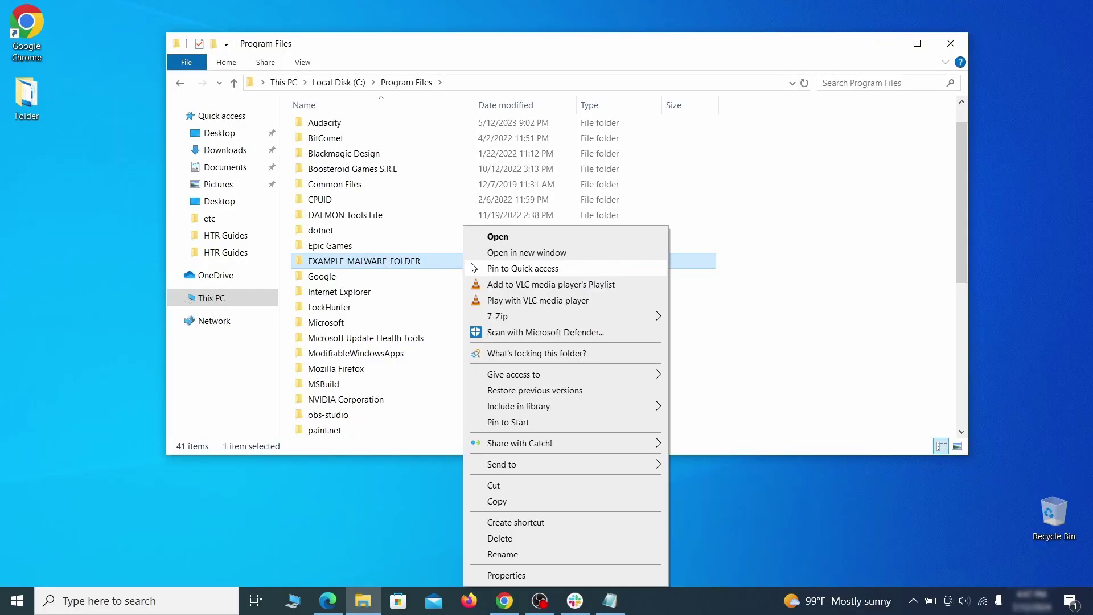
Delete EXAMPLE_MALWARE_FOLDER from the Program Files directory
left_click(523, 544)
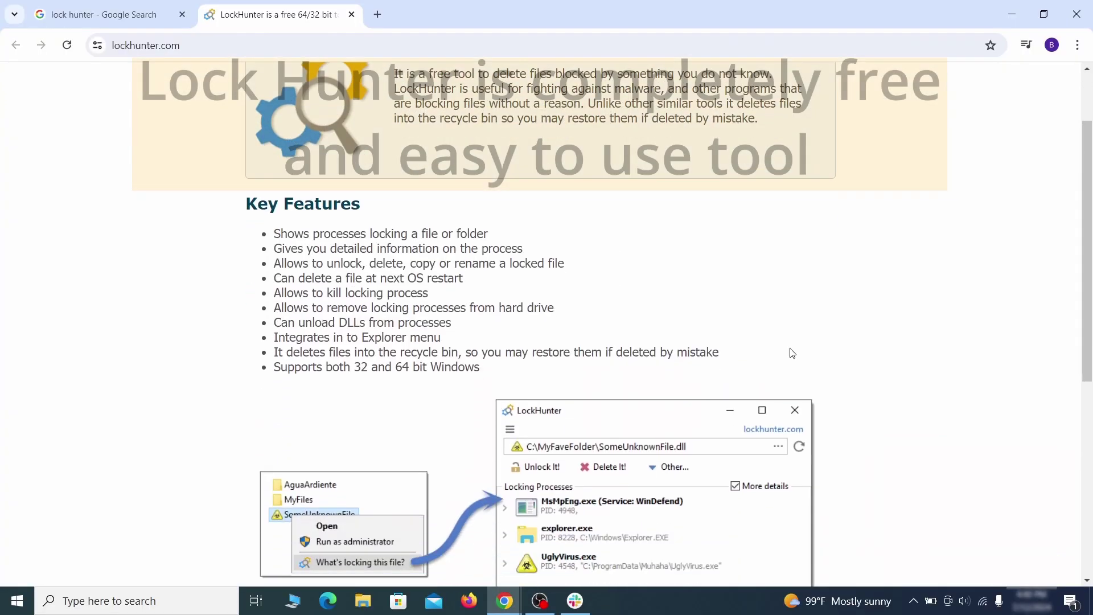
Download LockHunter from its website and install it with the downloaded setup file
scroll(791, 352, "down", 5)
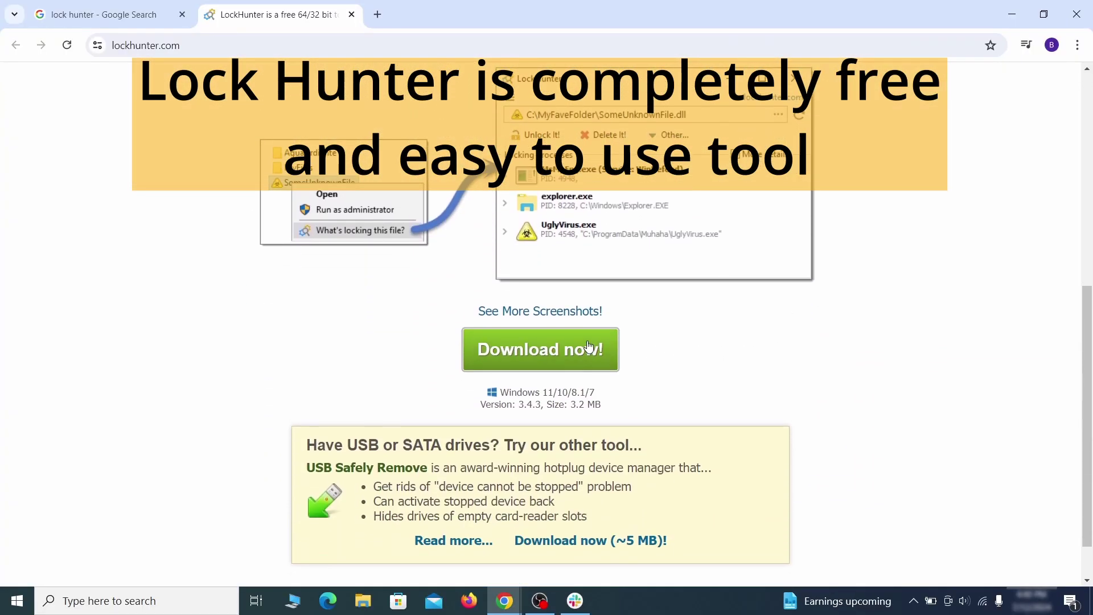
left_click(588, 348)
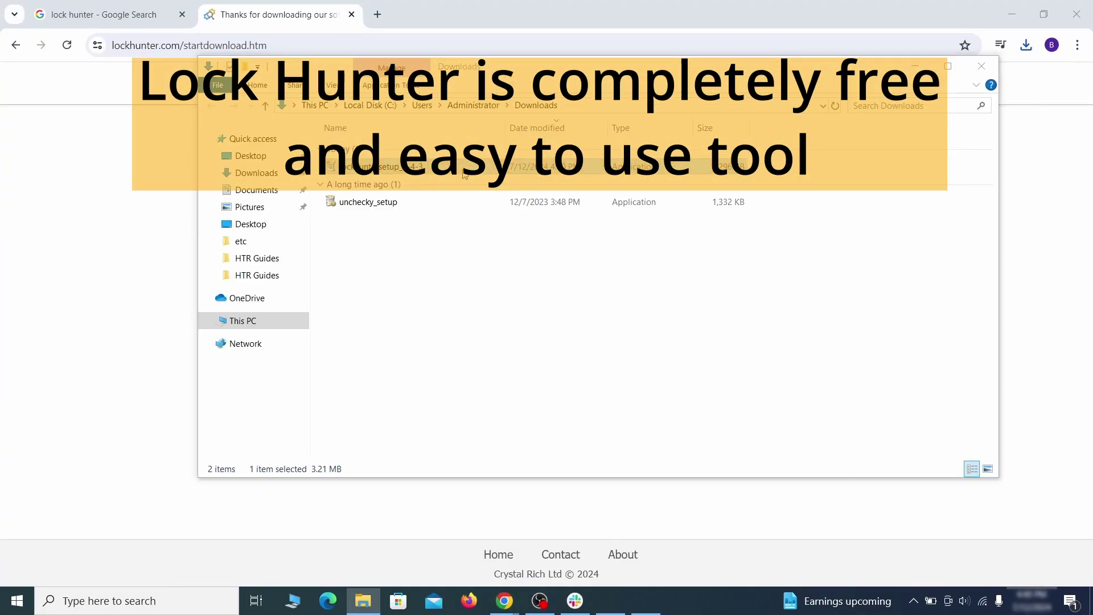
double_click(465, 174)
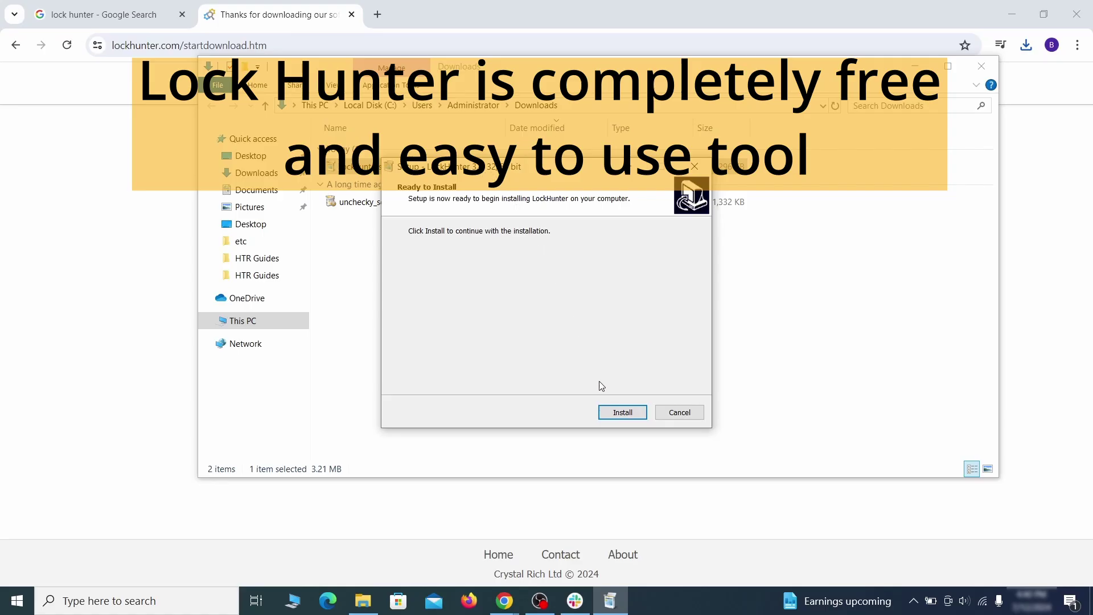
left_click(623, 412)
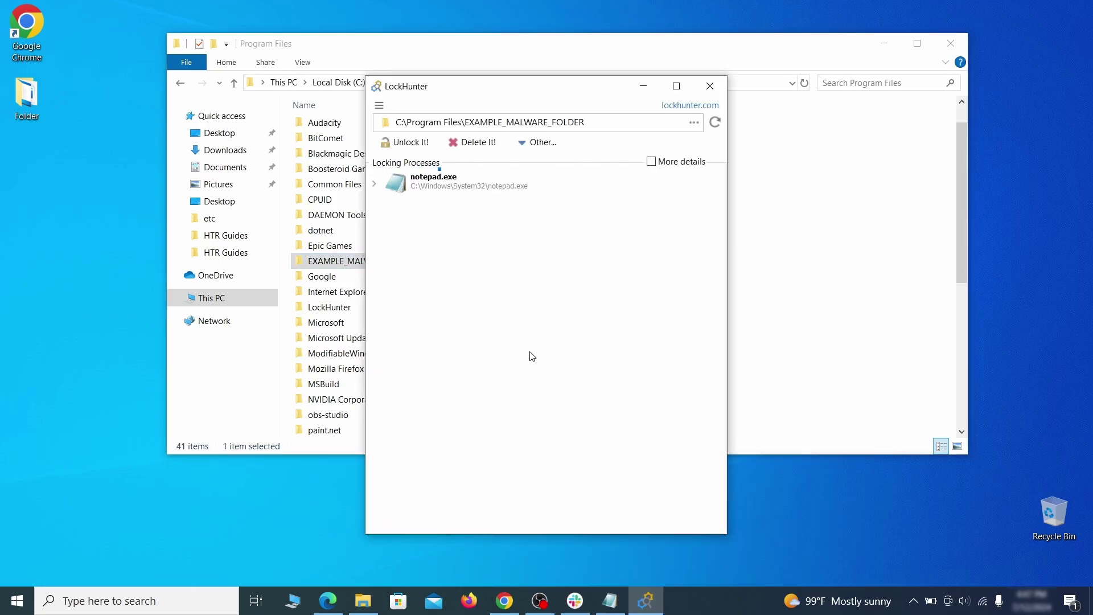
Delete the locked EXAMPLE_MALWARE_FOLDER with LockHunter, confirm the deletion and close LockHunter
left_click(487, 146)
left_click(602, 356)
left_click(709, 86)
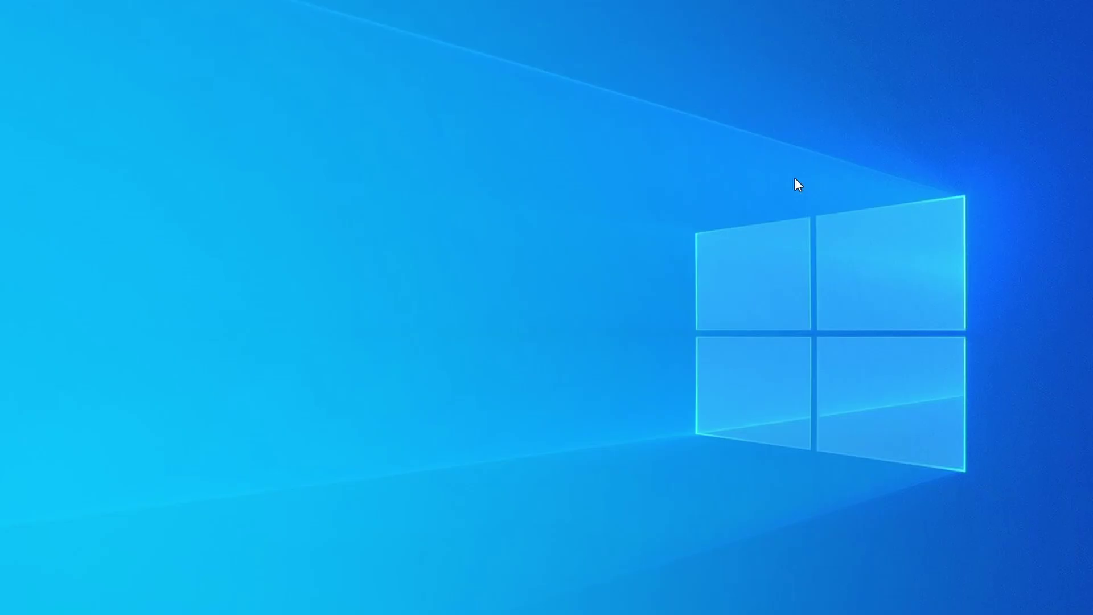
Open Task Manager and examine the processes sorted by CPU and by memory usage for anything suspicious
key("ctrl+shift+Escape")
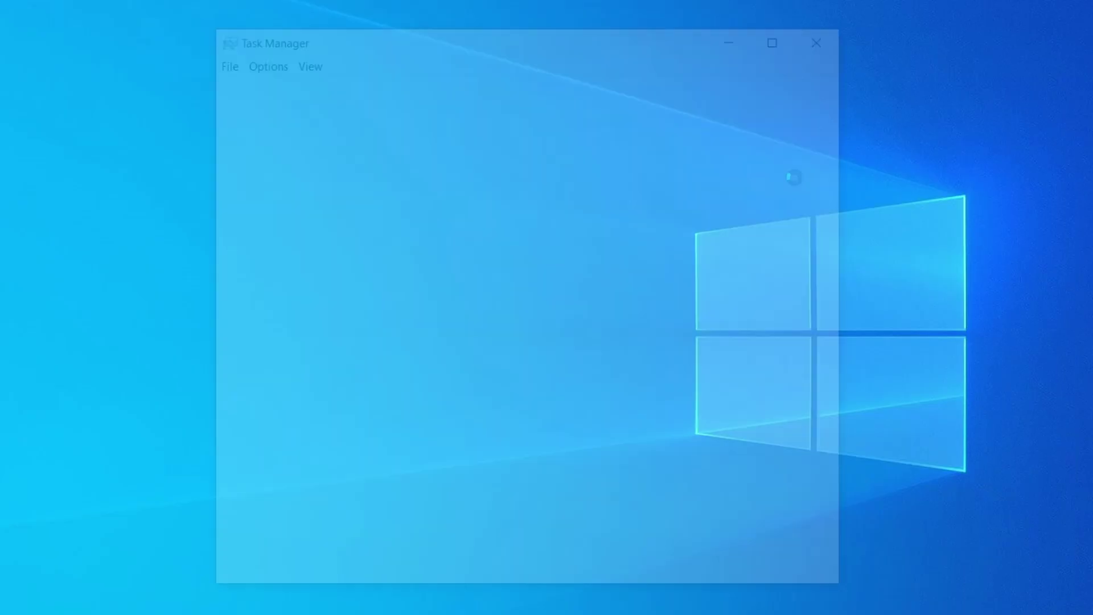
left_click(524, 134)
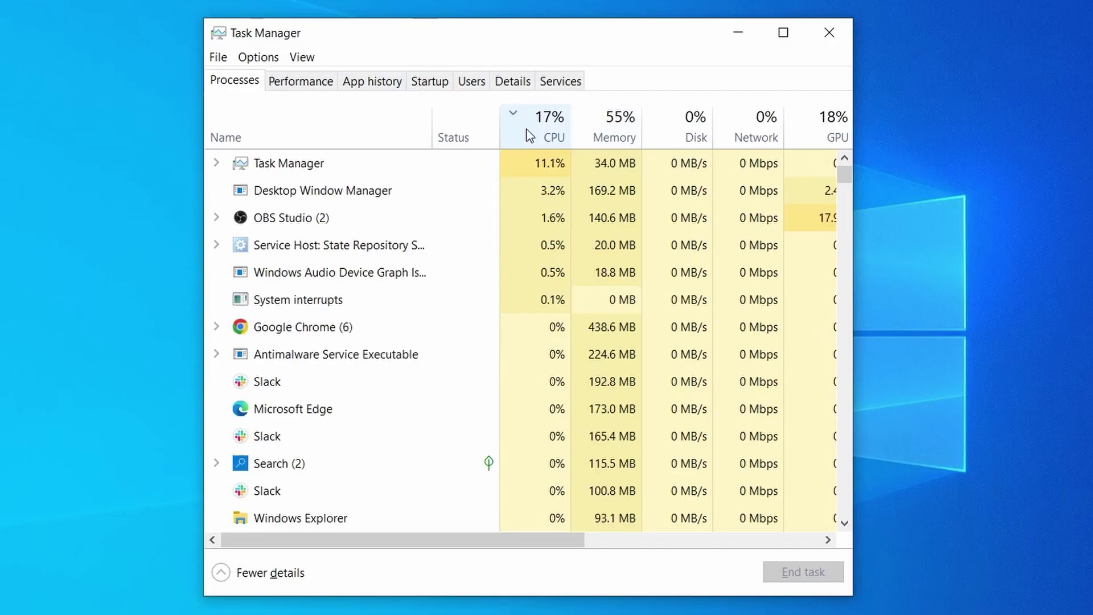
left_click(619, 125)
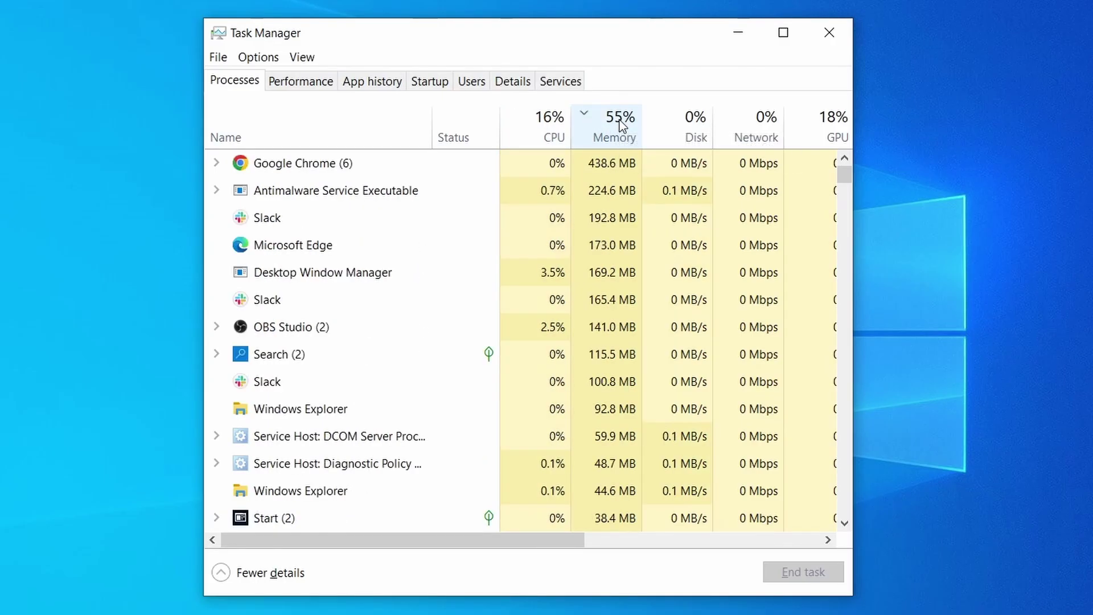
scroll(475, 384, "down", 2)
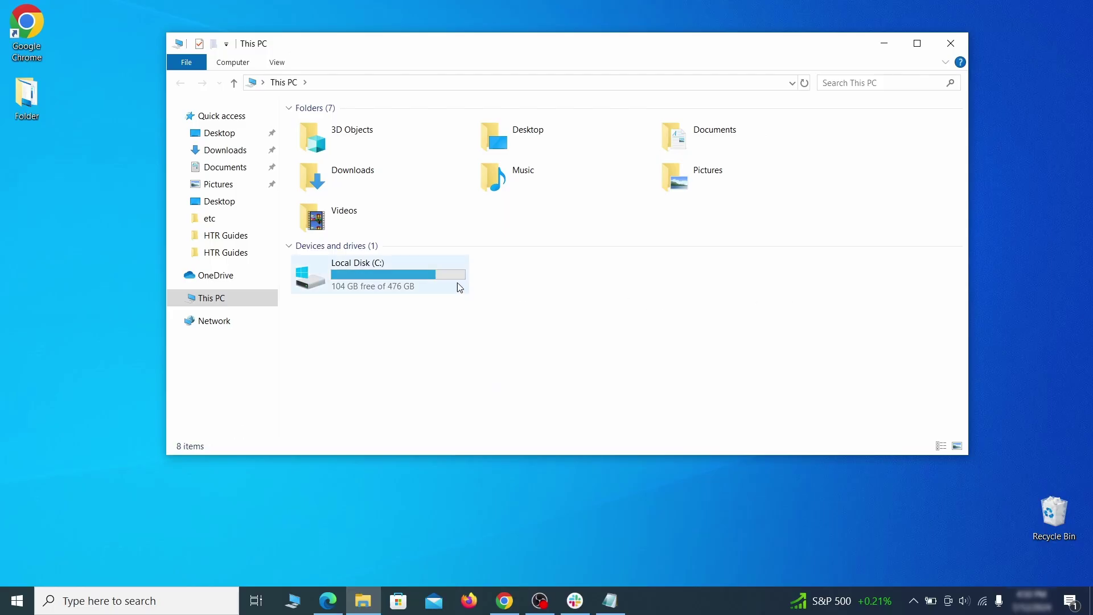
Open the AppData\Roaming folder of the personal user profile on Local Disk (C:)
double_click(456, 285)
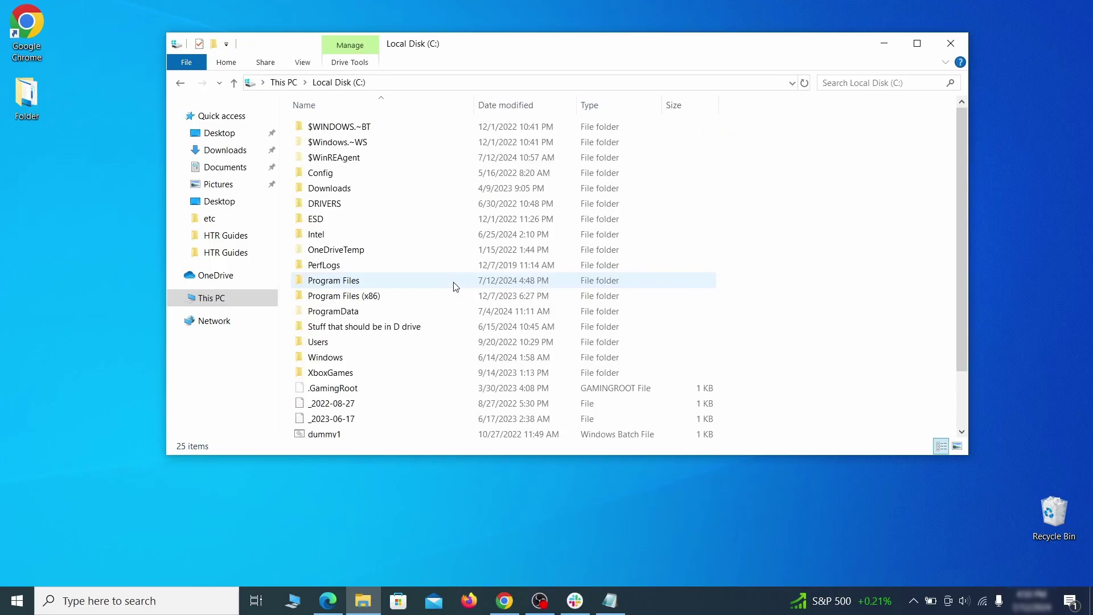
double_click(347, 343)
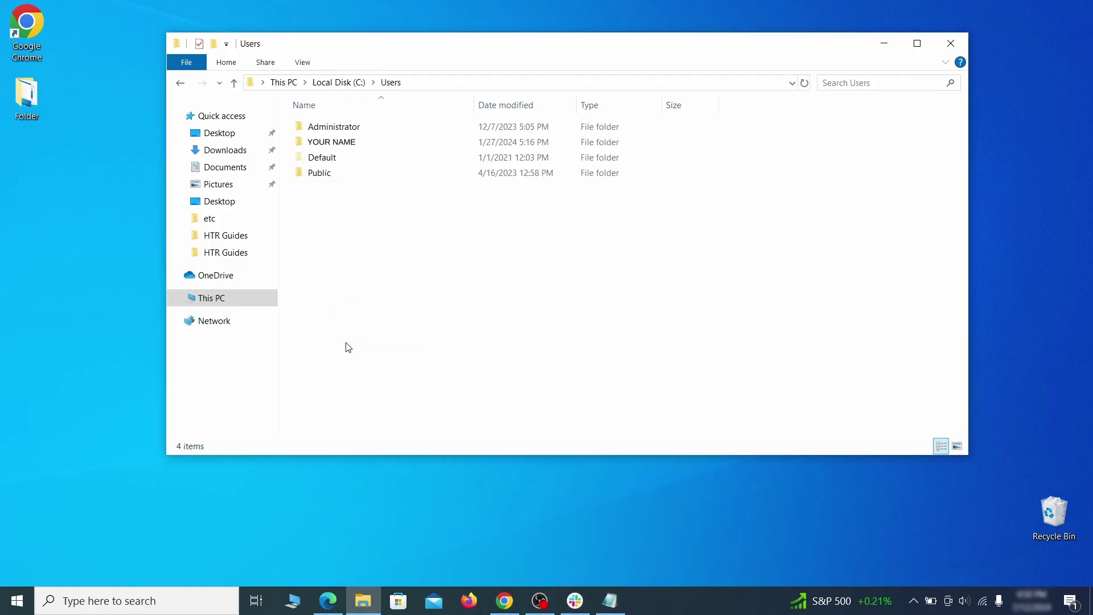
double_click(459, 148)
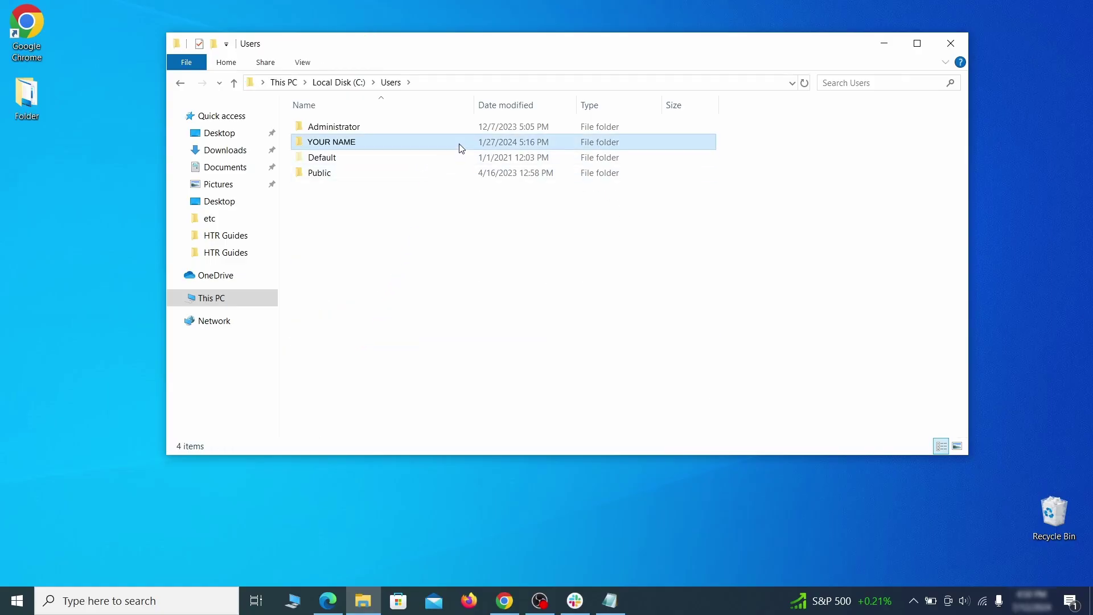
double_click(453, 204)
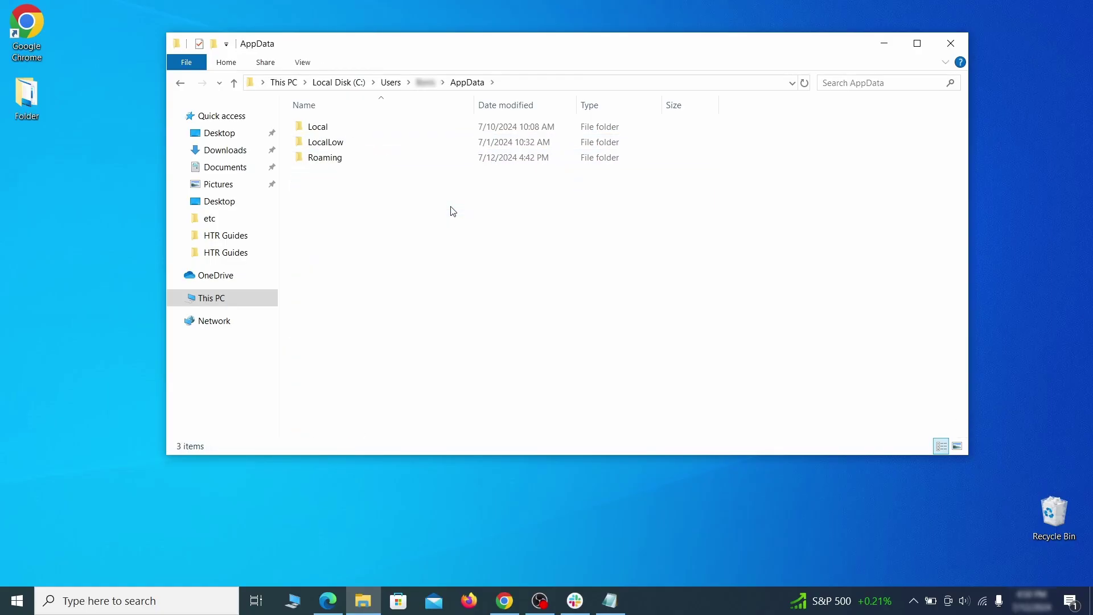
double_click(449, 159)
Try to delete EXAMPLE_SUSPICIOUS_FOLDER from the Roaming folder
scroll(444, 170, "down", 1)
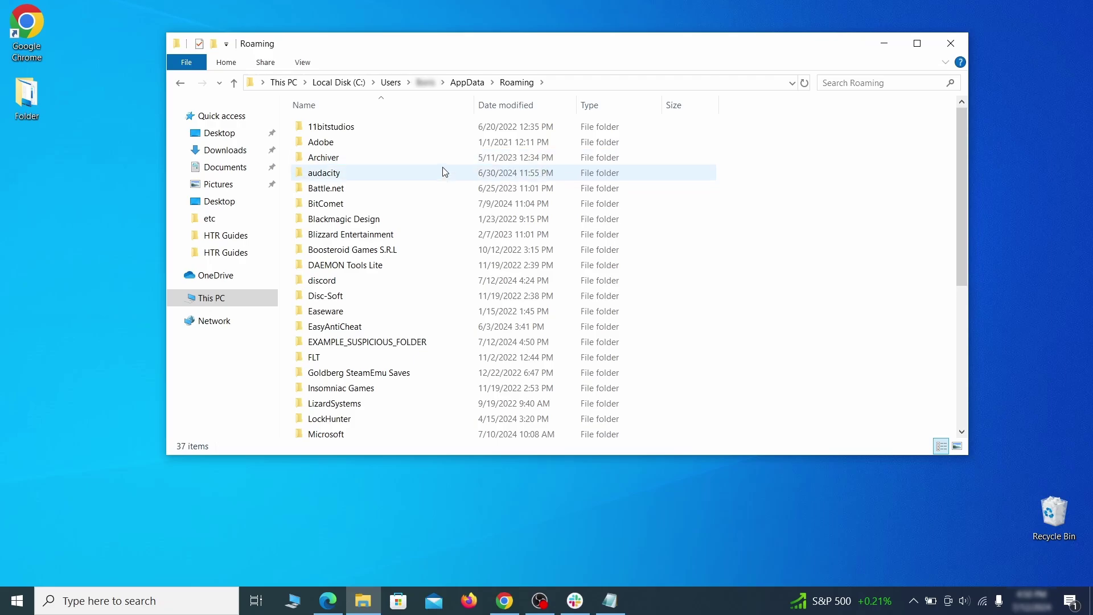
scroll(437, 205, "down", 1)
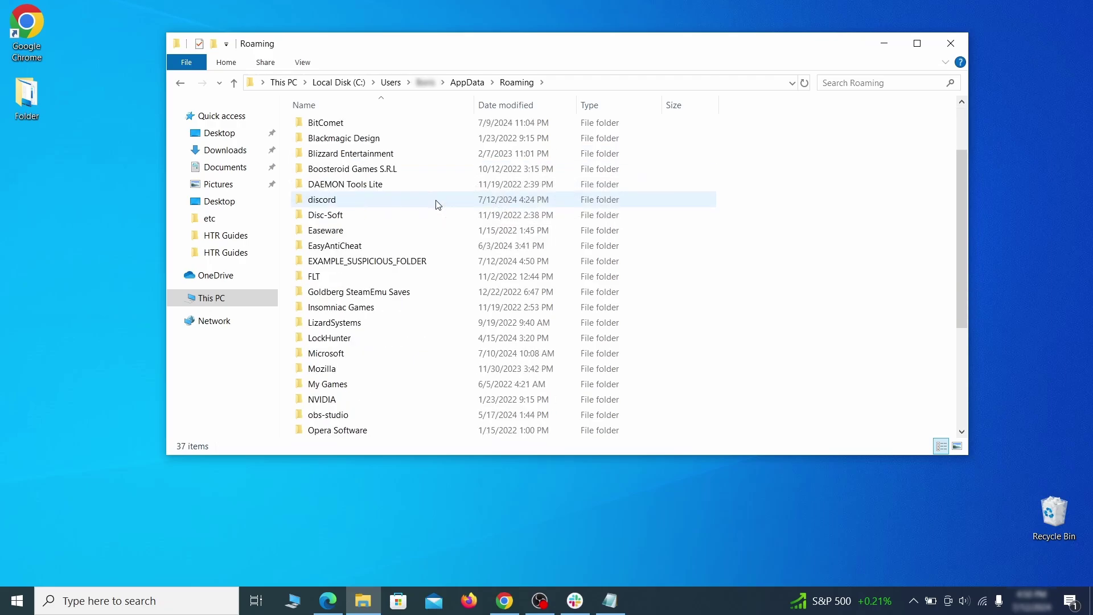
left_click(450, 265)
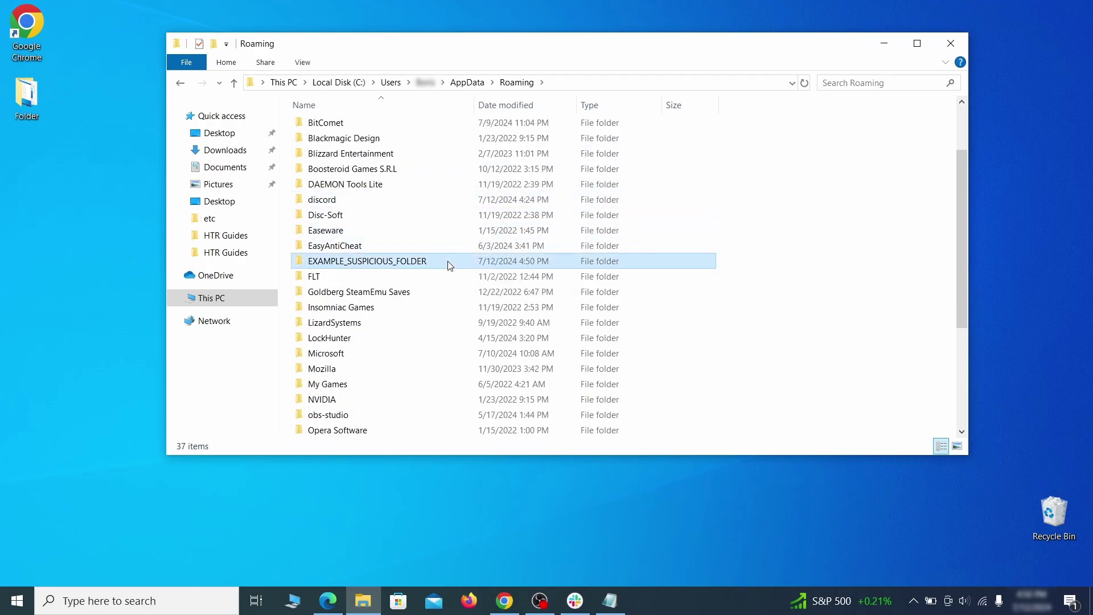
right_click(487, 265)
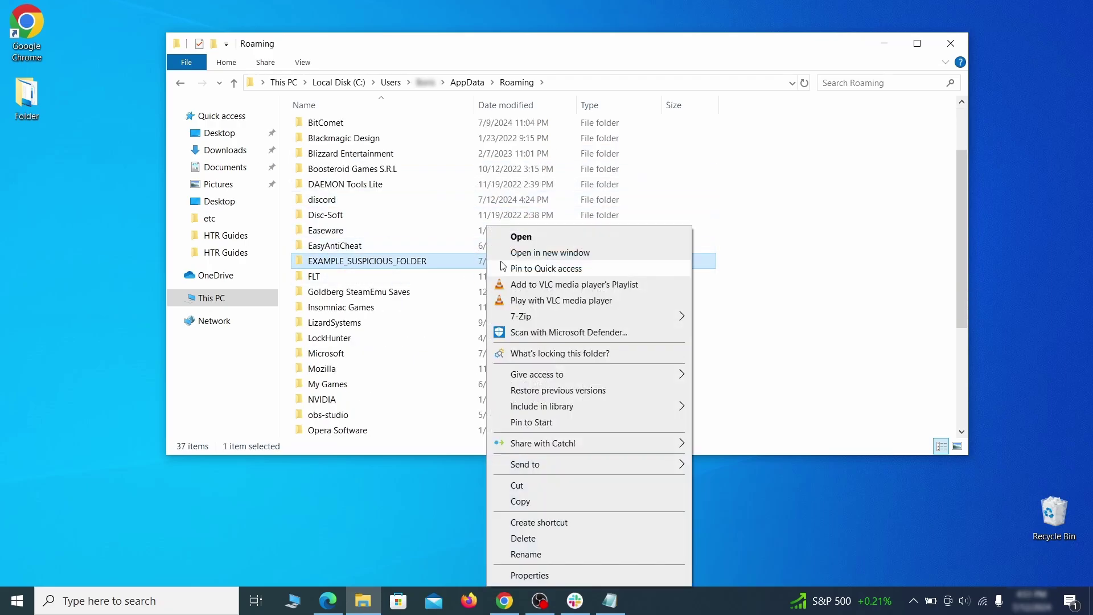
left_click(540, 540)
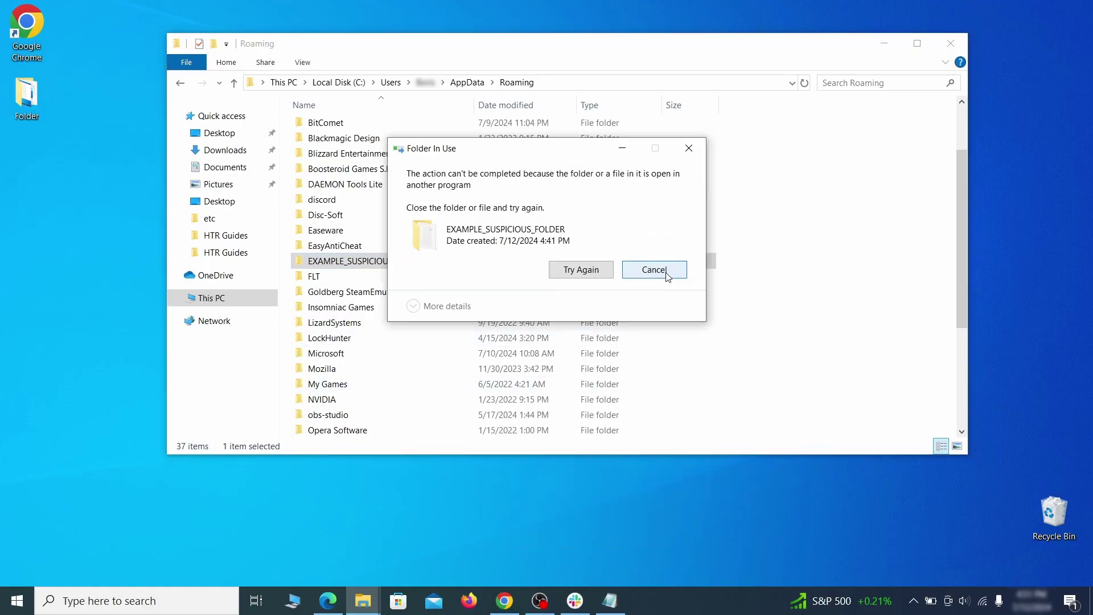
Check what is locking EXAMPLE_SUSPICIOUS_FOLDER in LockHunter, delete the folder from there and confirm the deletion
right_click(463, 260)
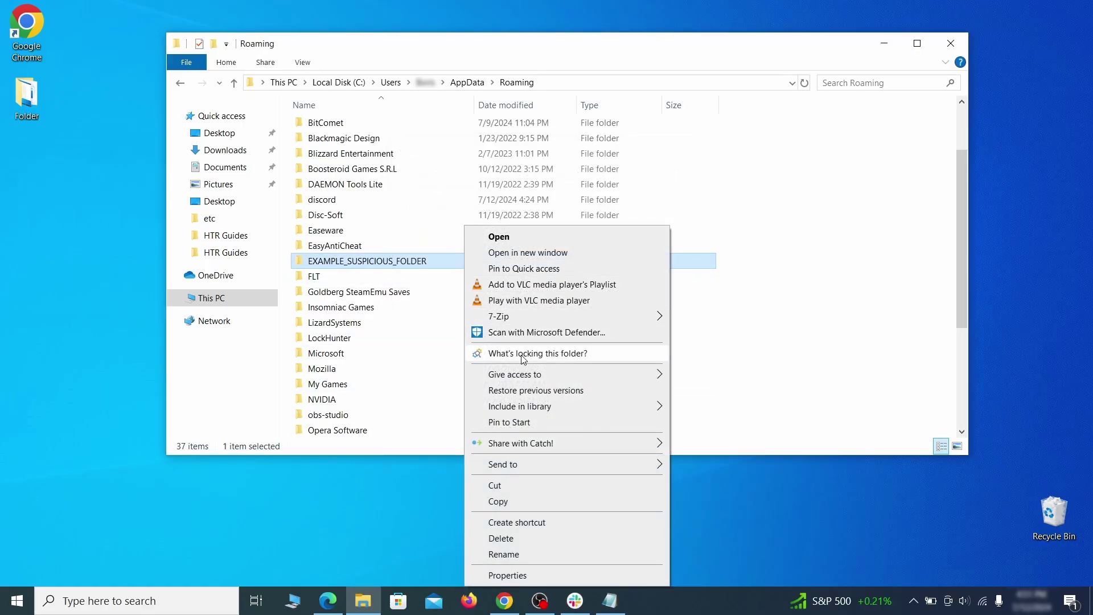
left_click(501, 351)
left_click(490, 146)
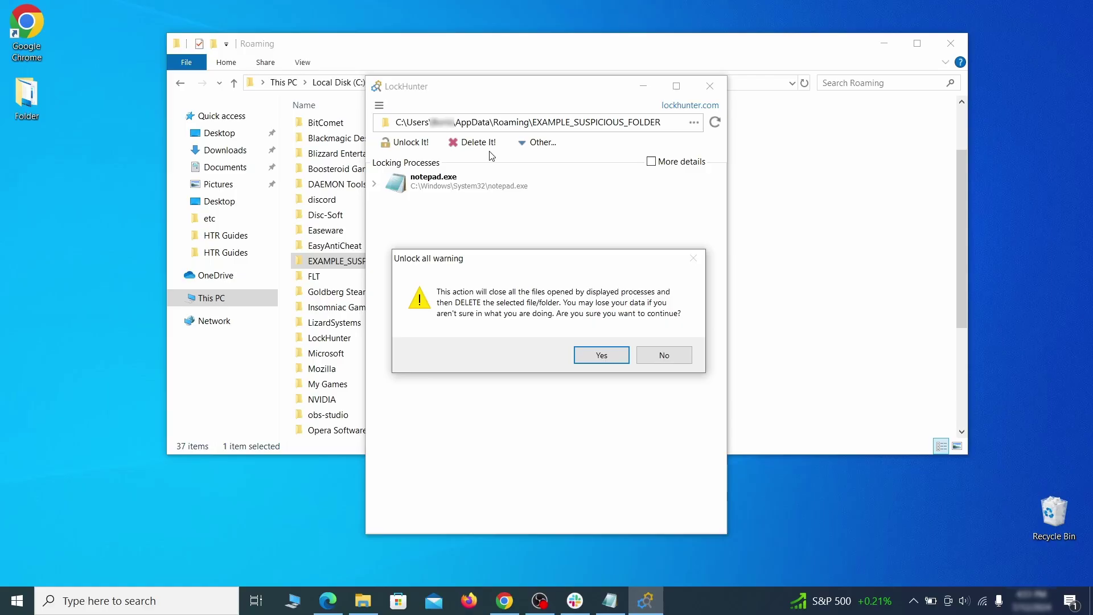
left_click(592, 356)
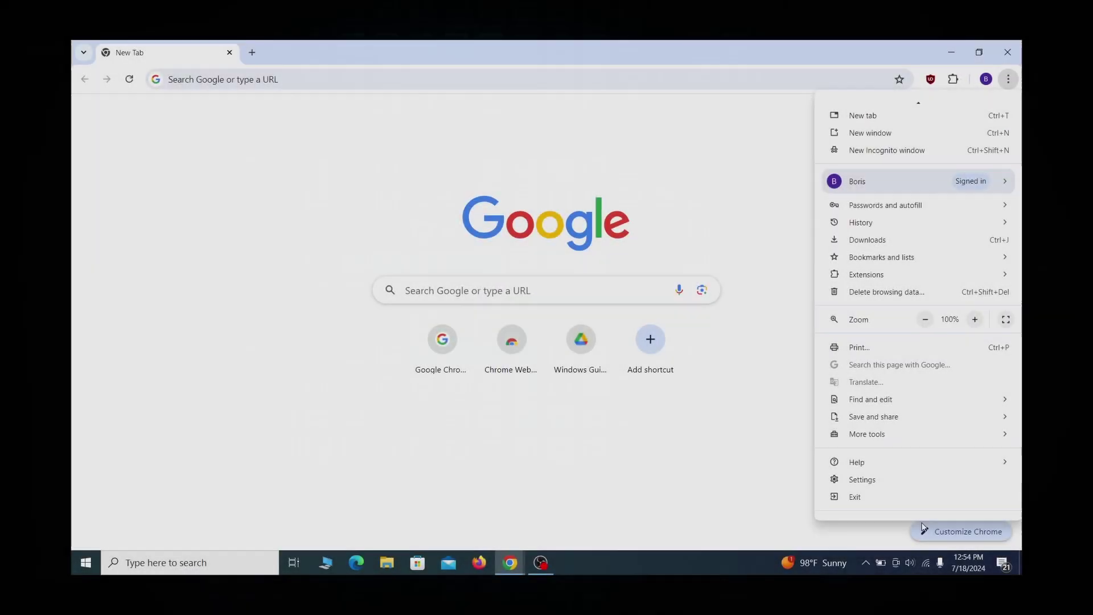
left_click(886, 504)
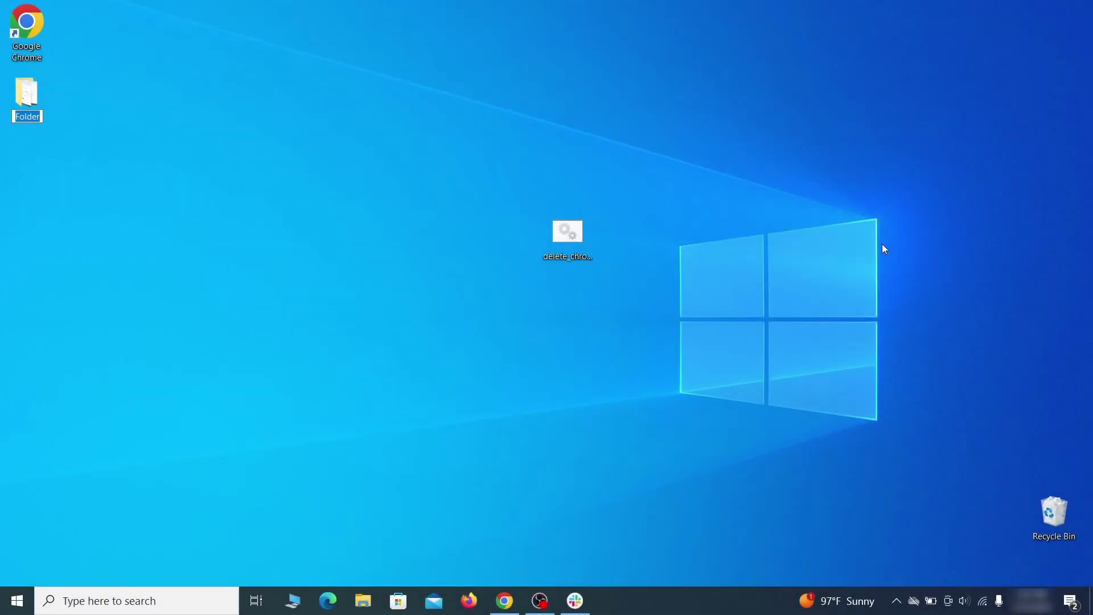
In the Local Group Policy Editor, remove the chrome policy template from the Administrative Templates under Computer Configuration, and close the editor
key("super")
type("edit group policy")
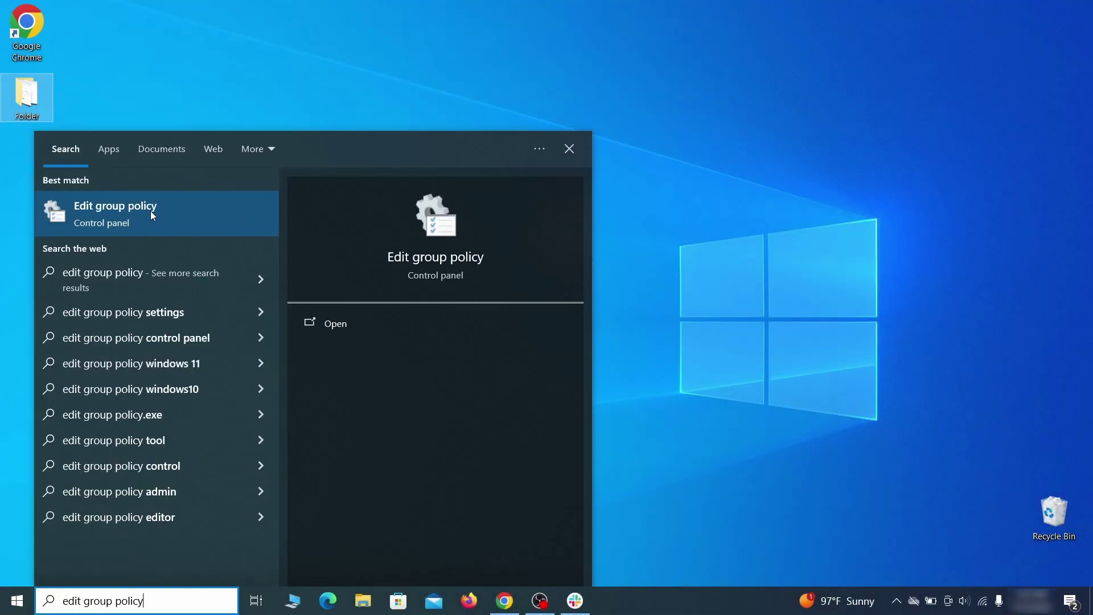
left_click(147, 214)
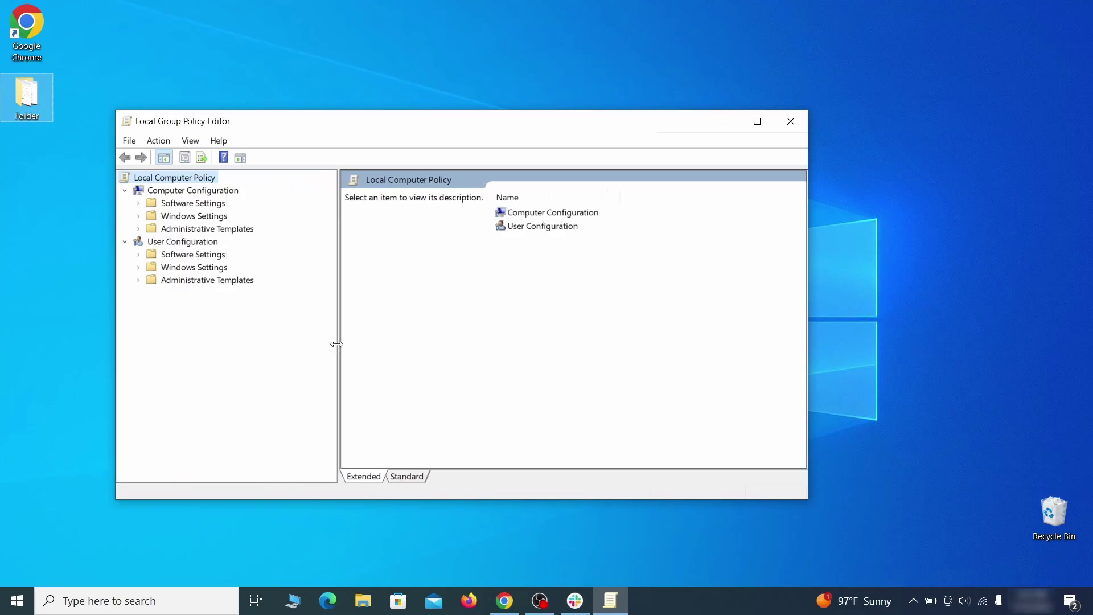
left_click(181, 192)
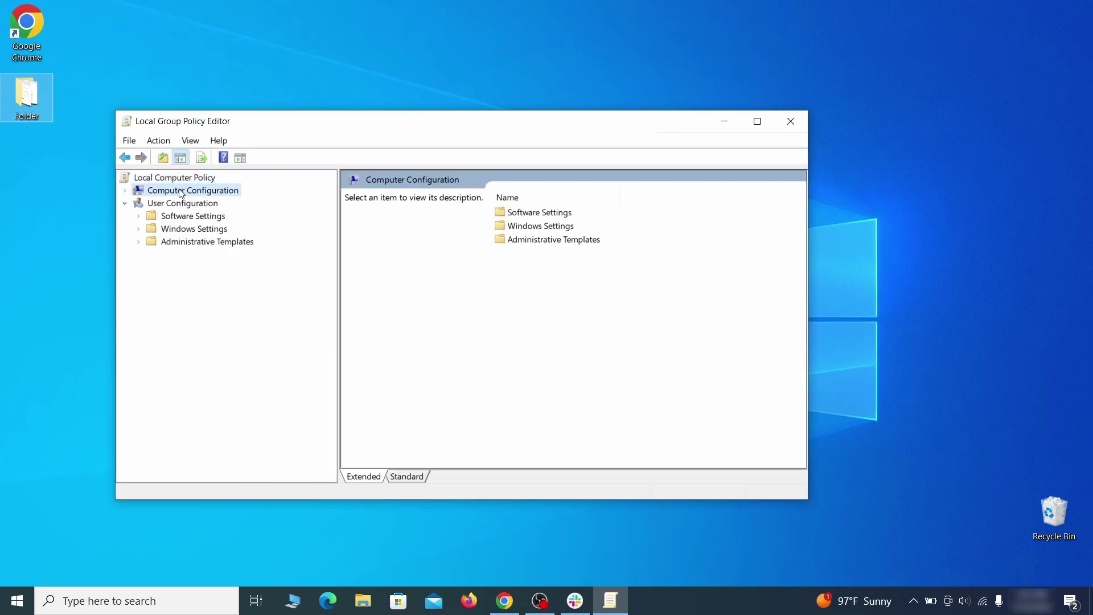
left_click(243, 230)
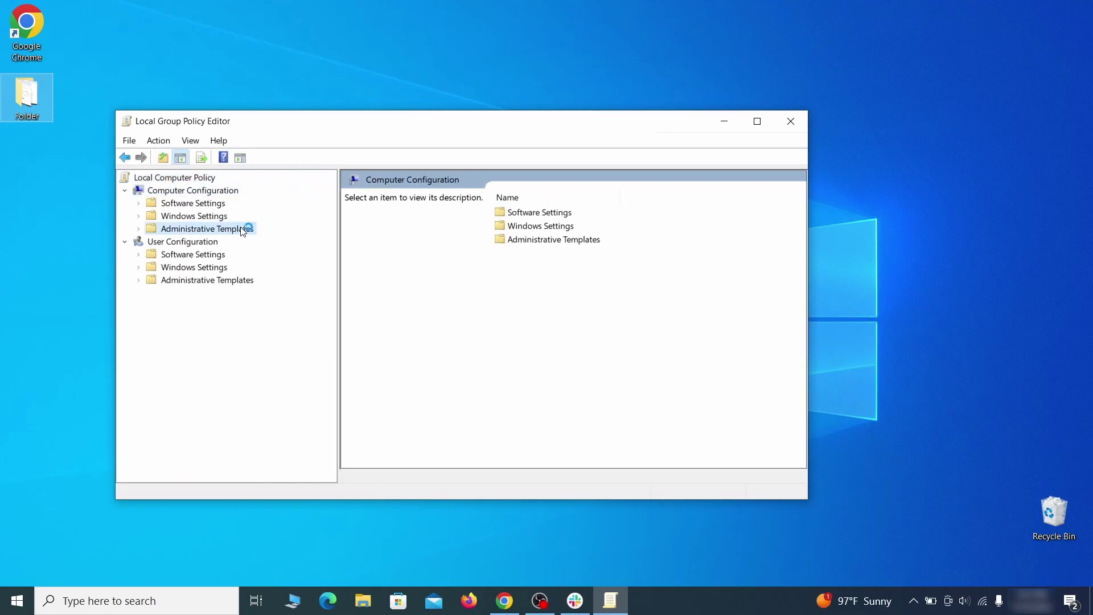
right_click(243, 228)
left_click(350, 238)
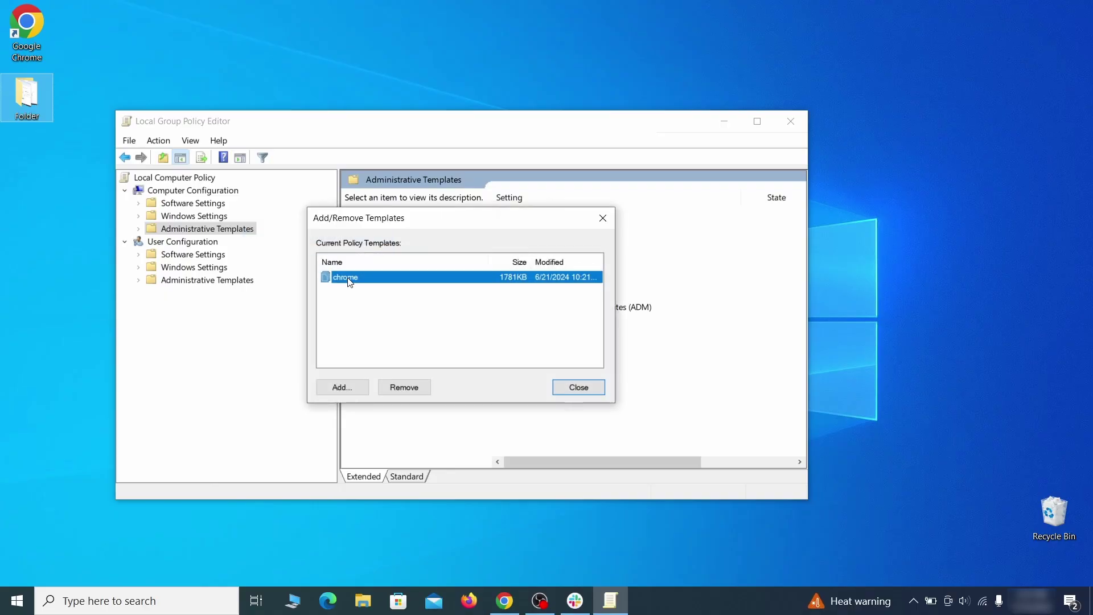
left_click(414, 389)
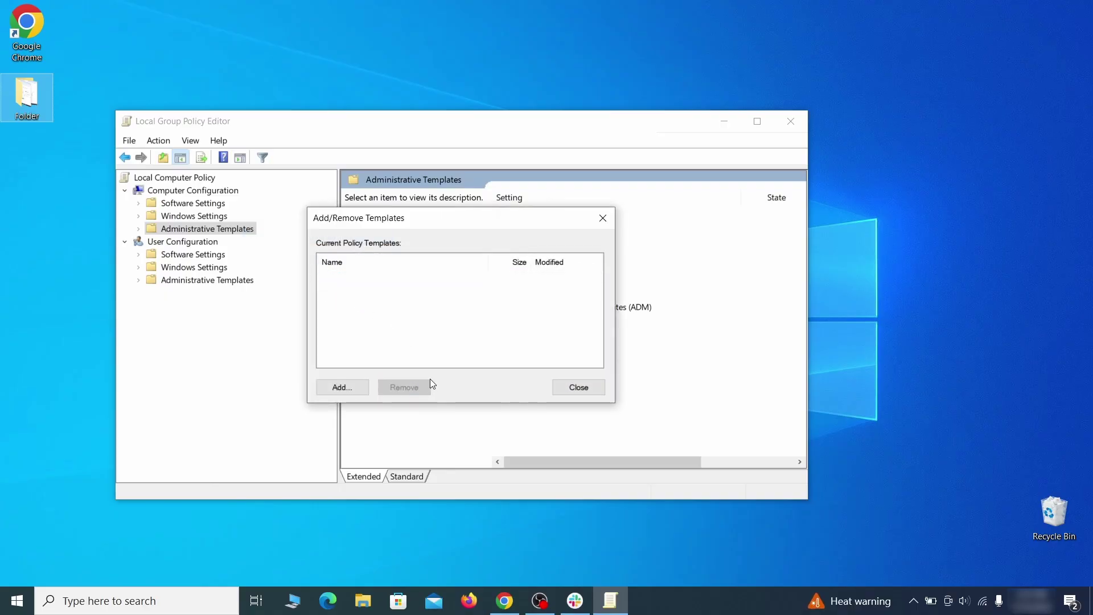
left_click(583, 386)
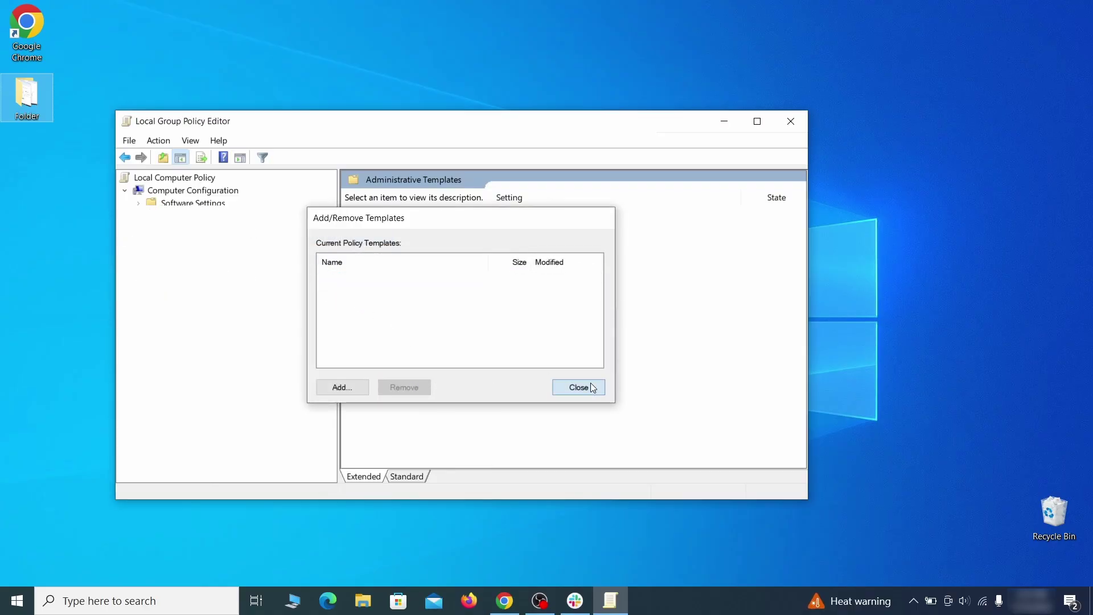
left_click(791, 122)
Restart the computer and open Chrome's main menu
left_click(17, 601)
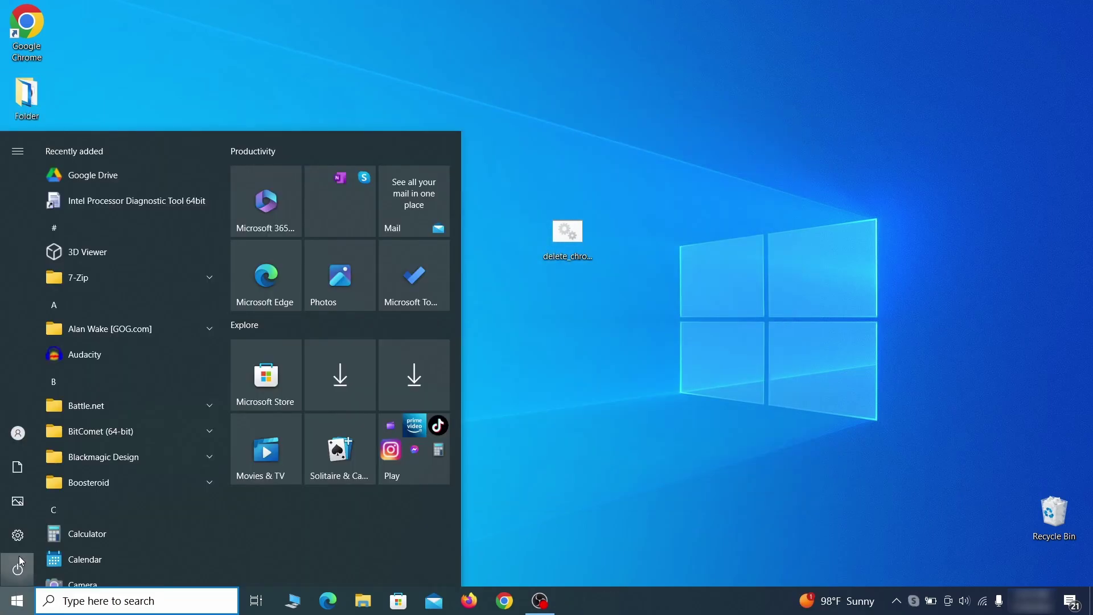
left_click(18, 566)
left_click(95, 533)
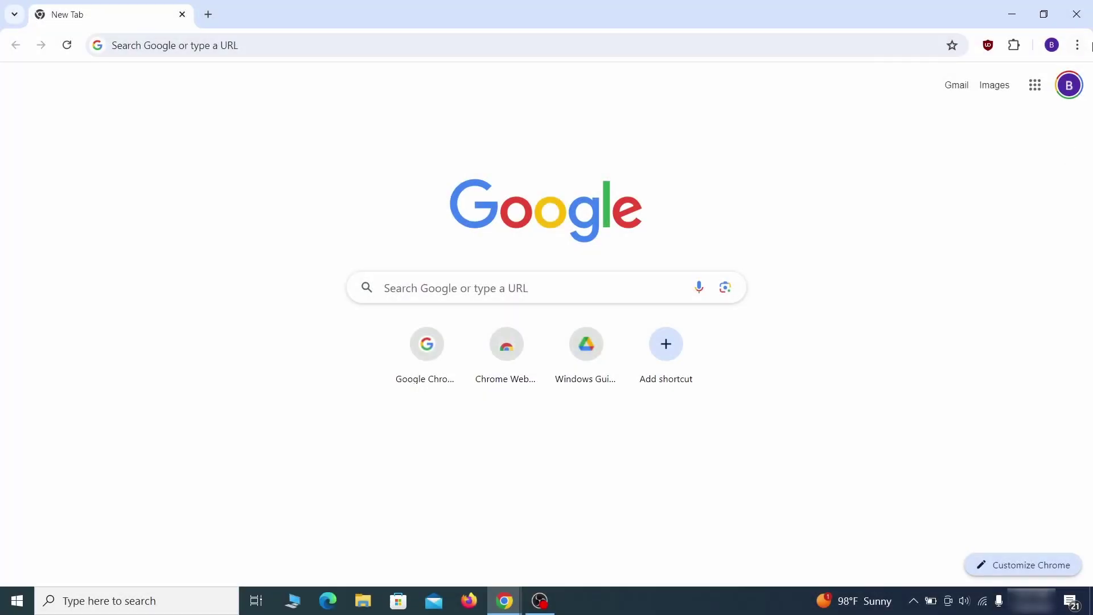
left_click(1077, 45)
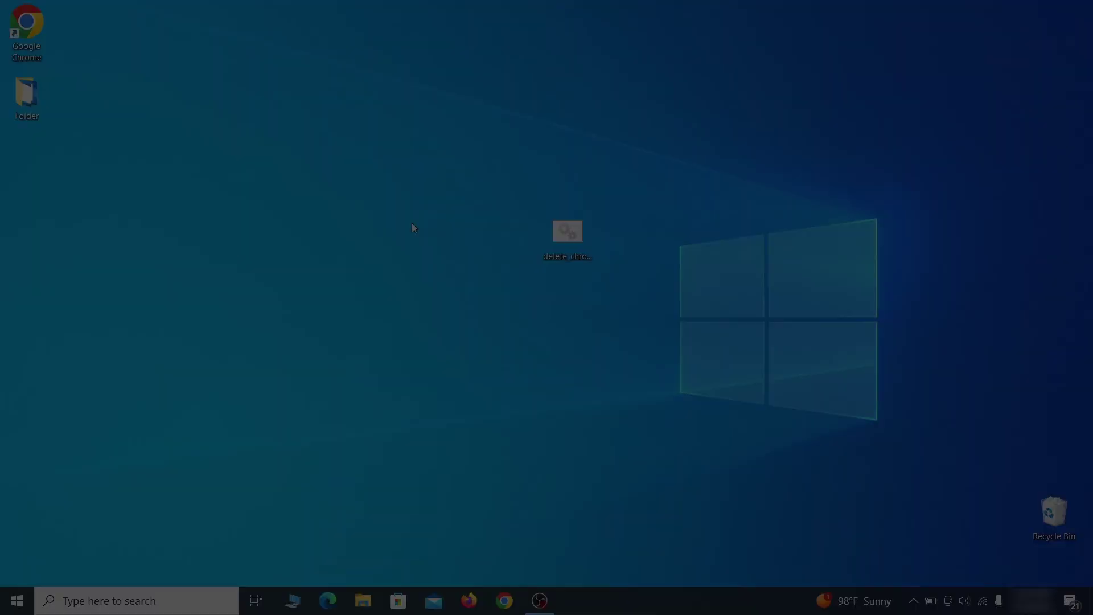
Open the Registry Editor and expand the BCD00000000 key under HKEY_LOCAL_MACHINE
key("super")
type("reg")
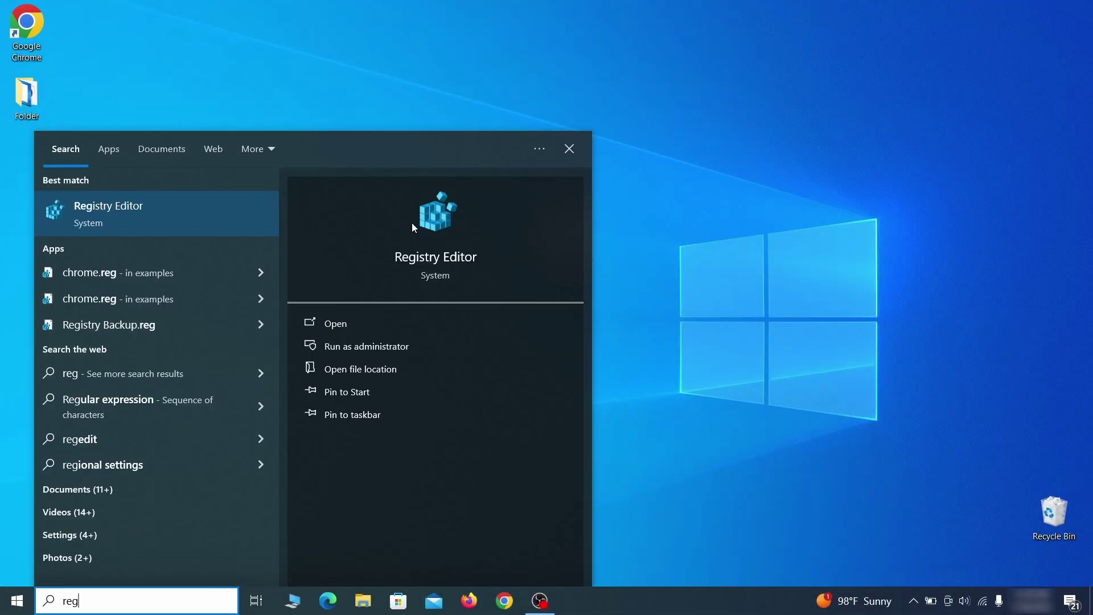
key("Return")
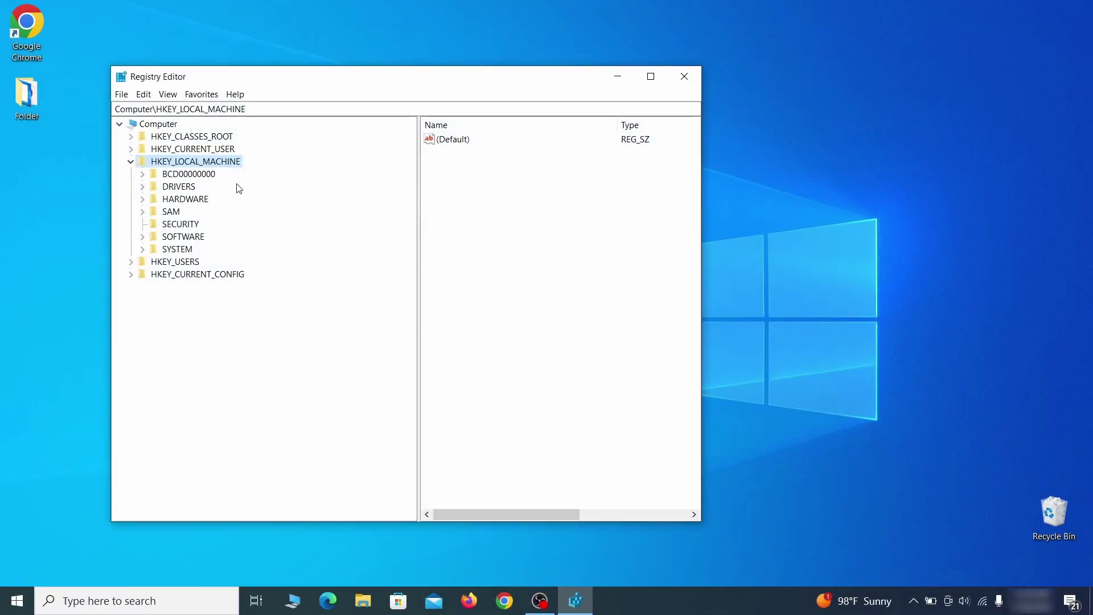
left_click(143, 173)
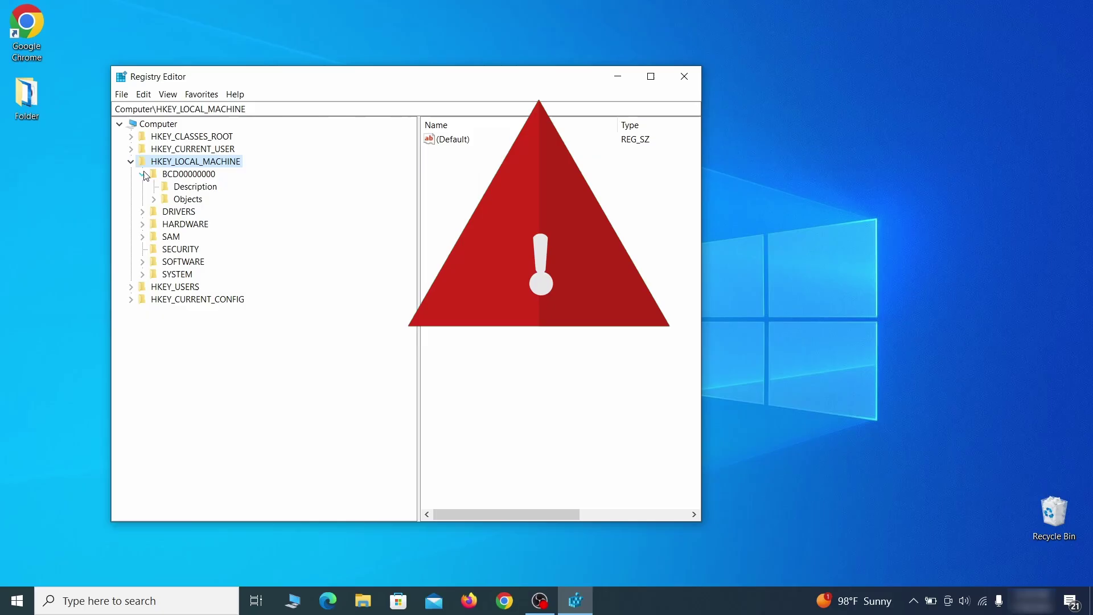
left_click(153, 198)
left_click(165, 324)
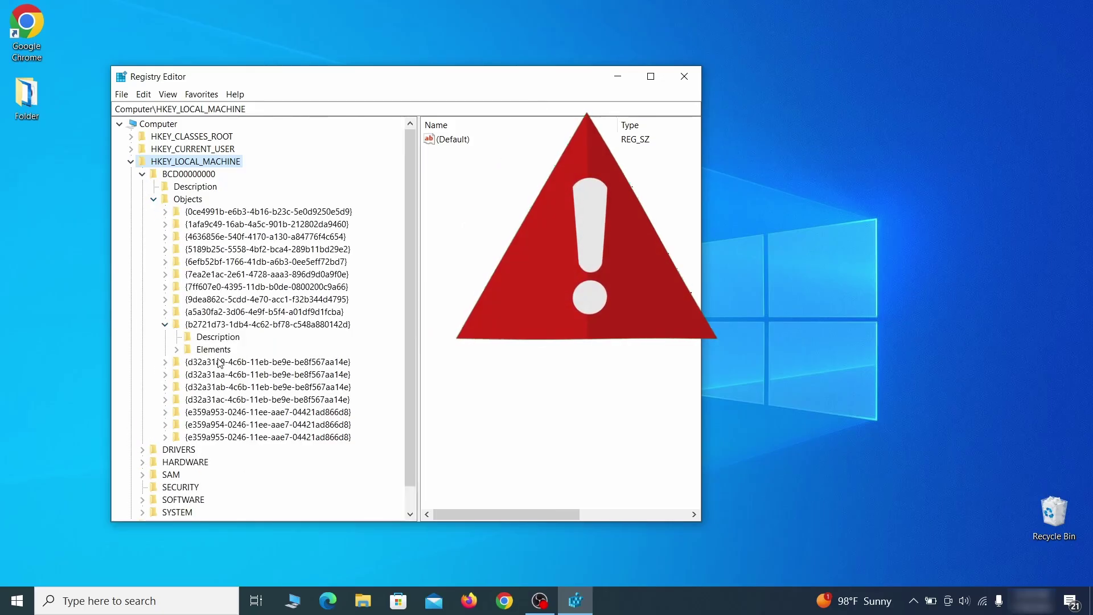
left_click(176, 349)
left_click(229, 387)
right_click(228, 387)
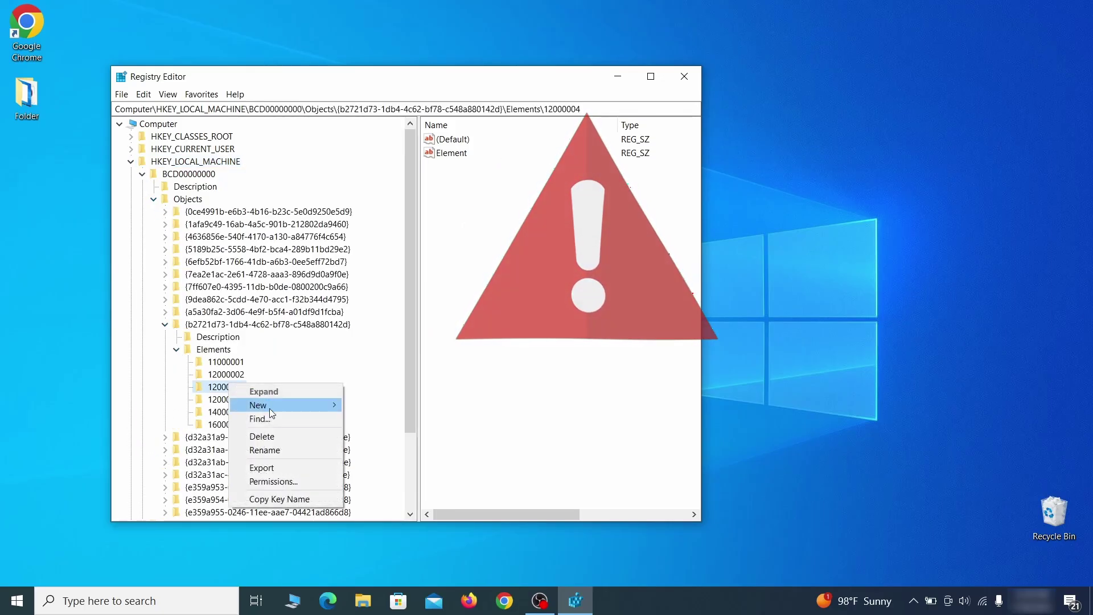
left_click(282, 436)
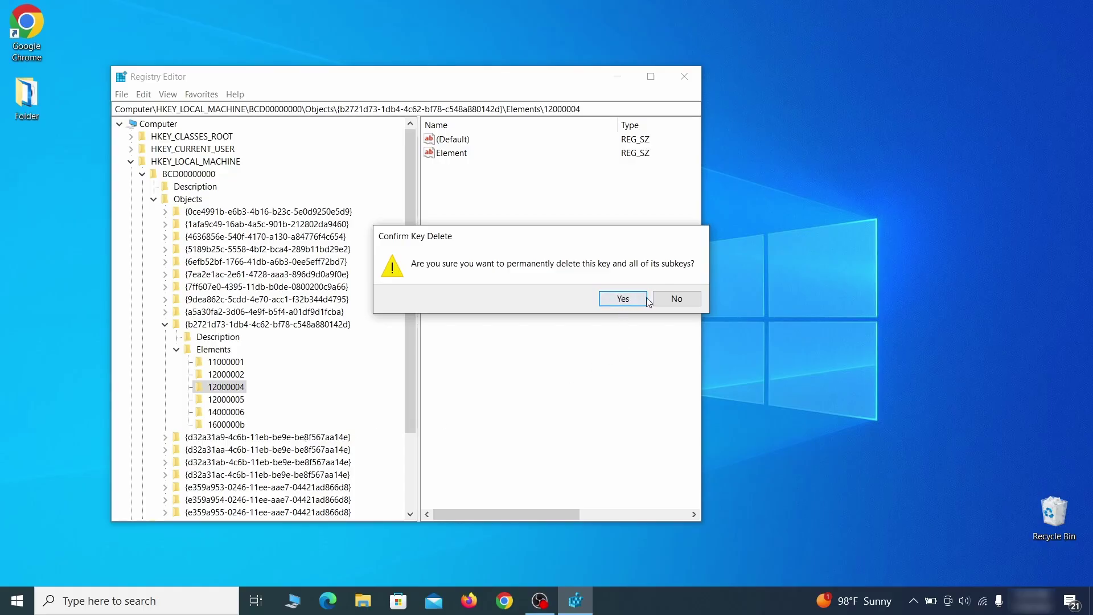
left_click(688, 304)
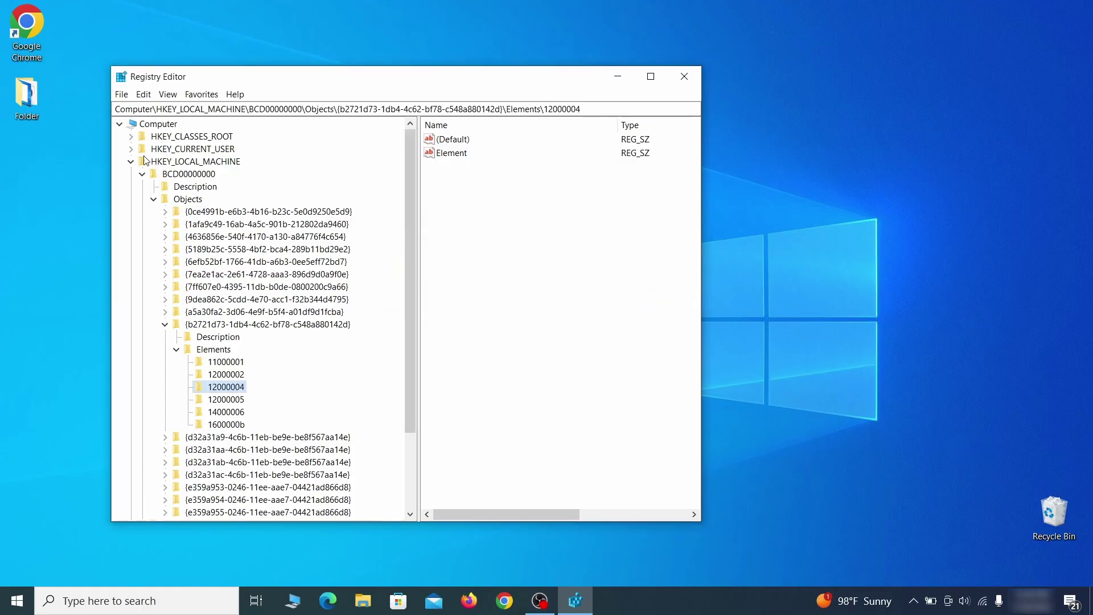
scroll(179, 437, "down", 3)
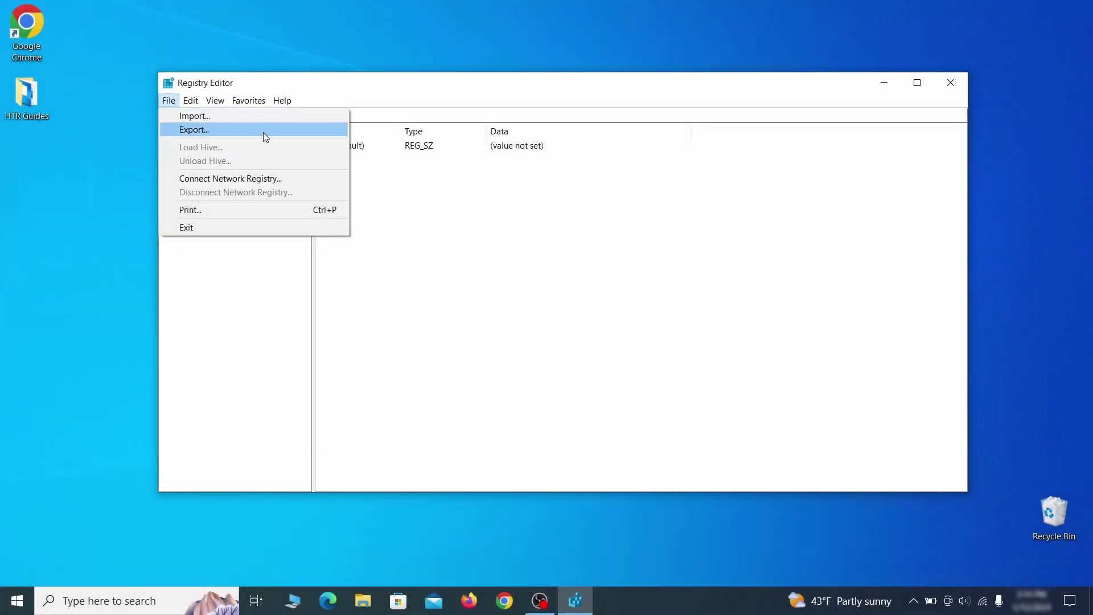
Export the registry to the desktop as Registry Backup 1, and select that backup file for import
left_click(263, 132)
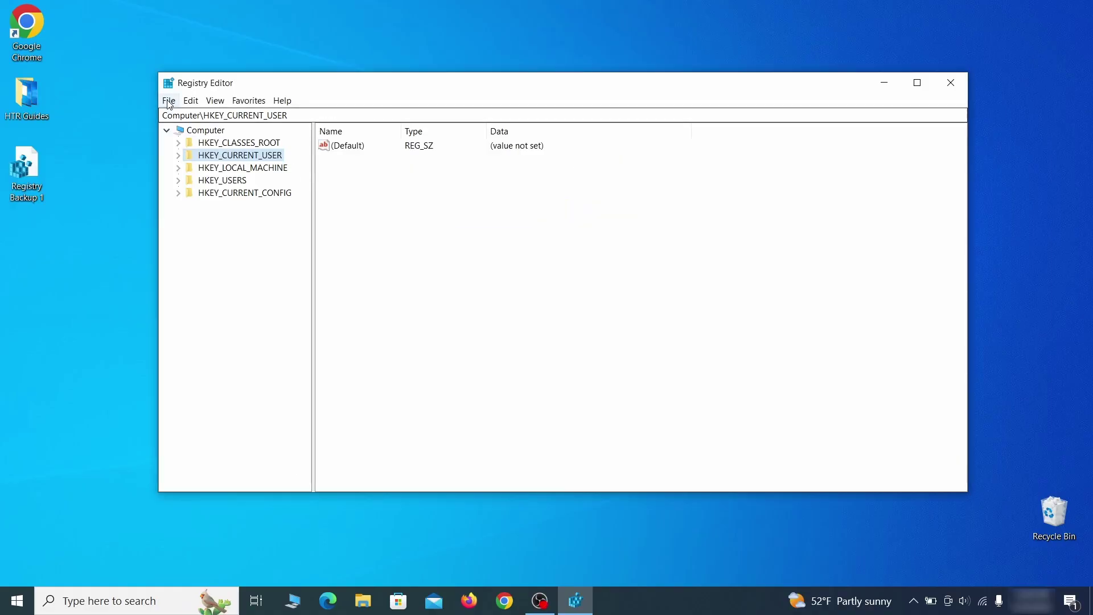
left_click(169, 101)
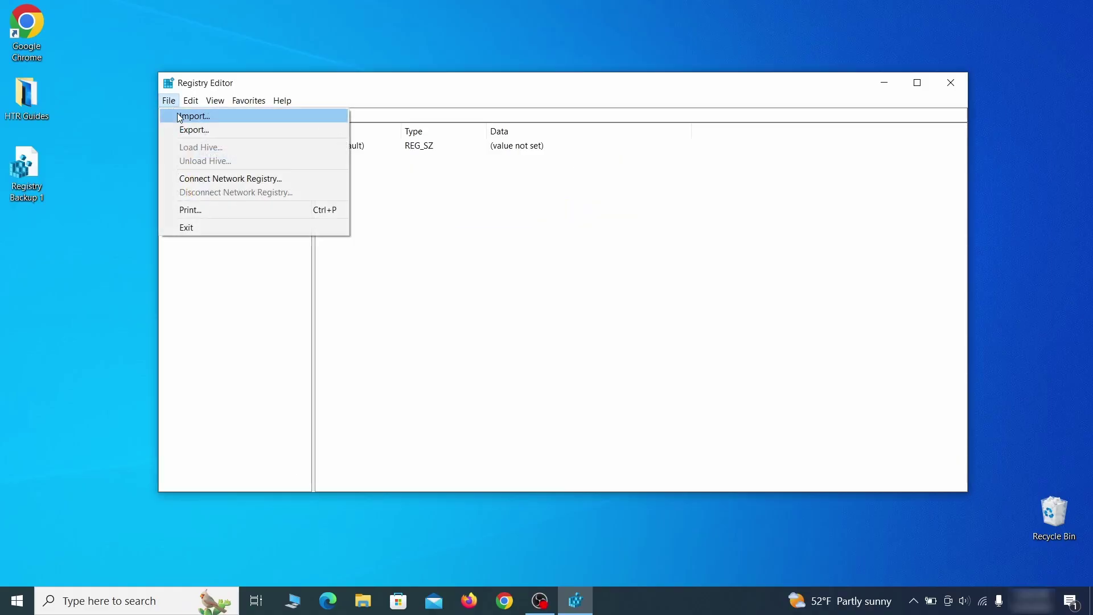
left_click(233, 117)
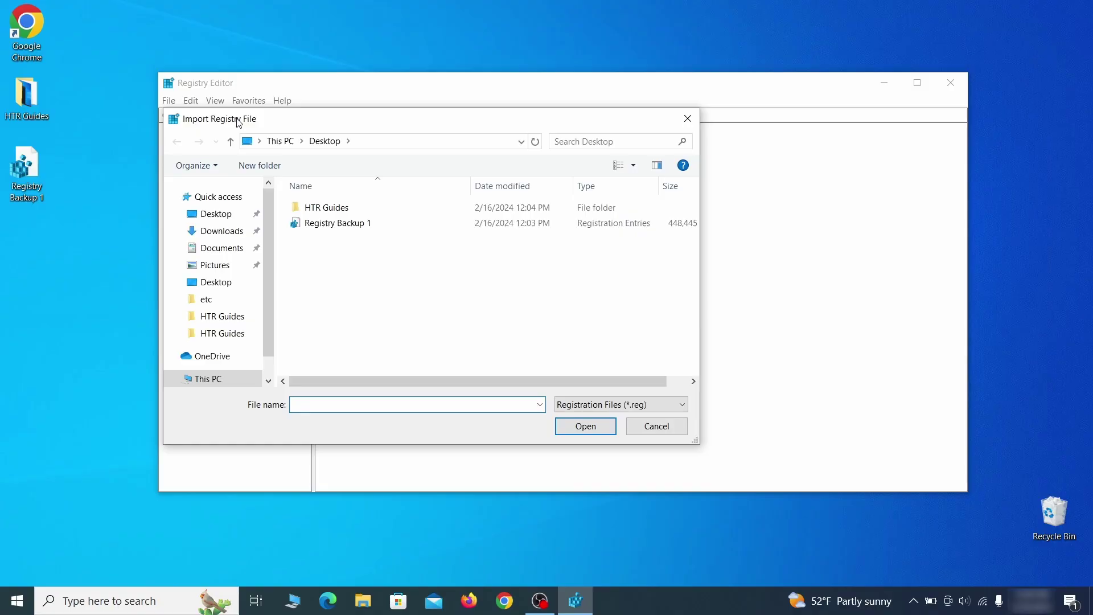
left_click(377, 227)
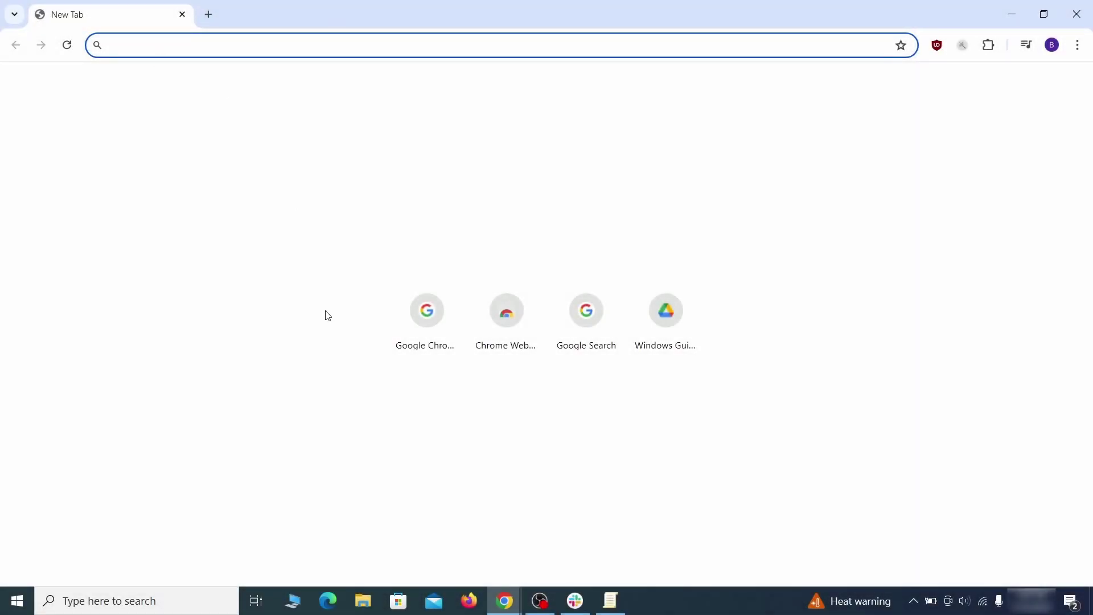
In Chrome, open chrome://policy and copy the value of the HomepageLocation policy
type("chr")
key("Return")
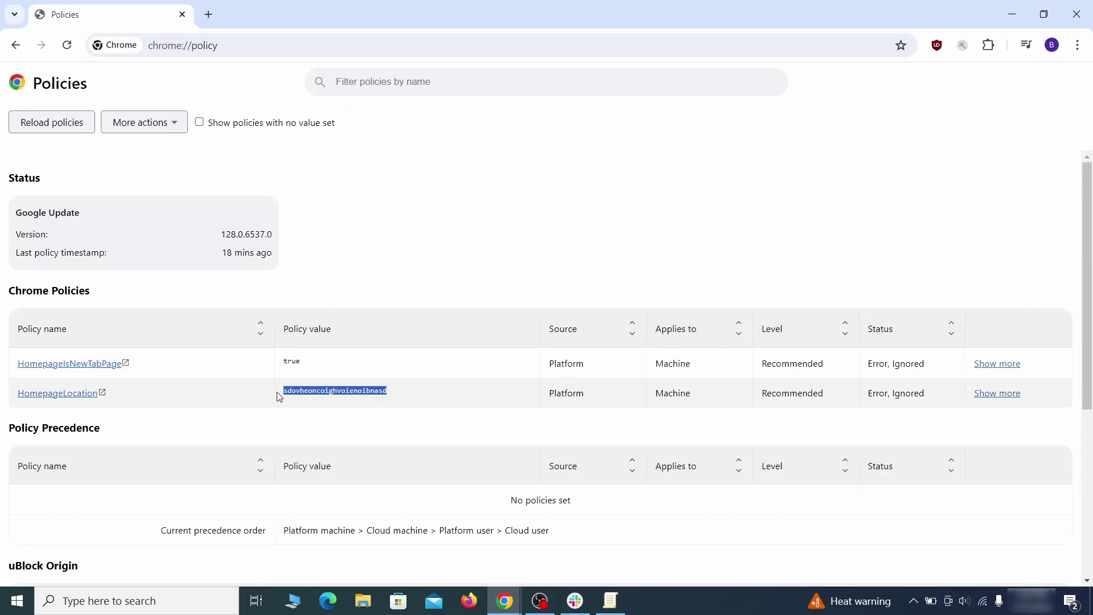
right_click(310, 393)
left_click(339, 404)
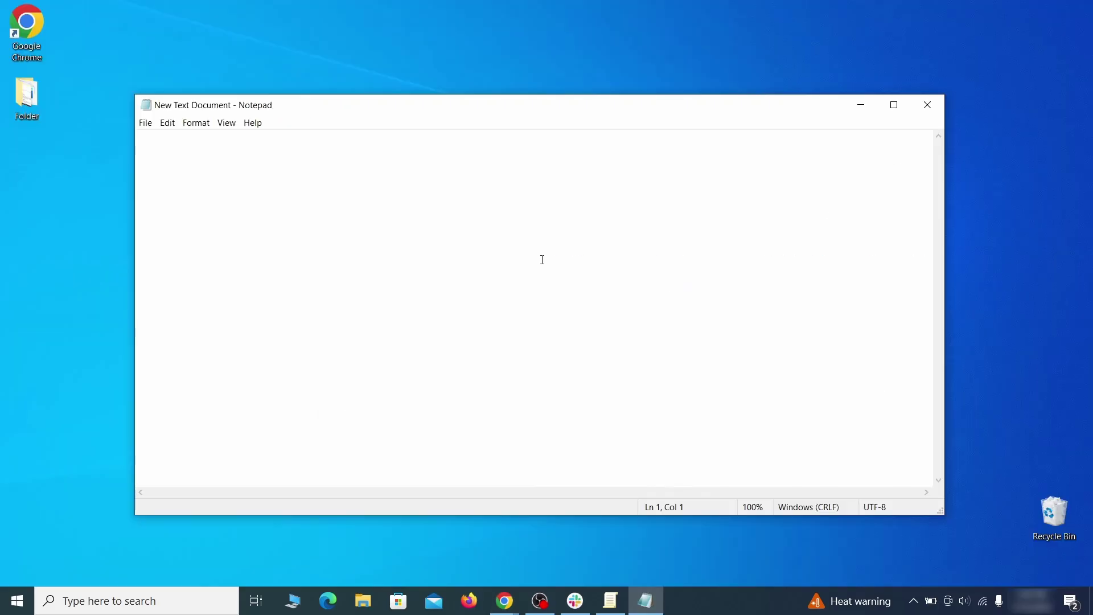
Paste the copied policy value into the New Text Document in Notepad, minimize it and open Chrome's main menu
right_click(542, 252)
left_click(572, 302)
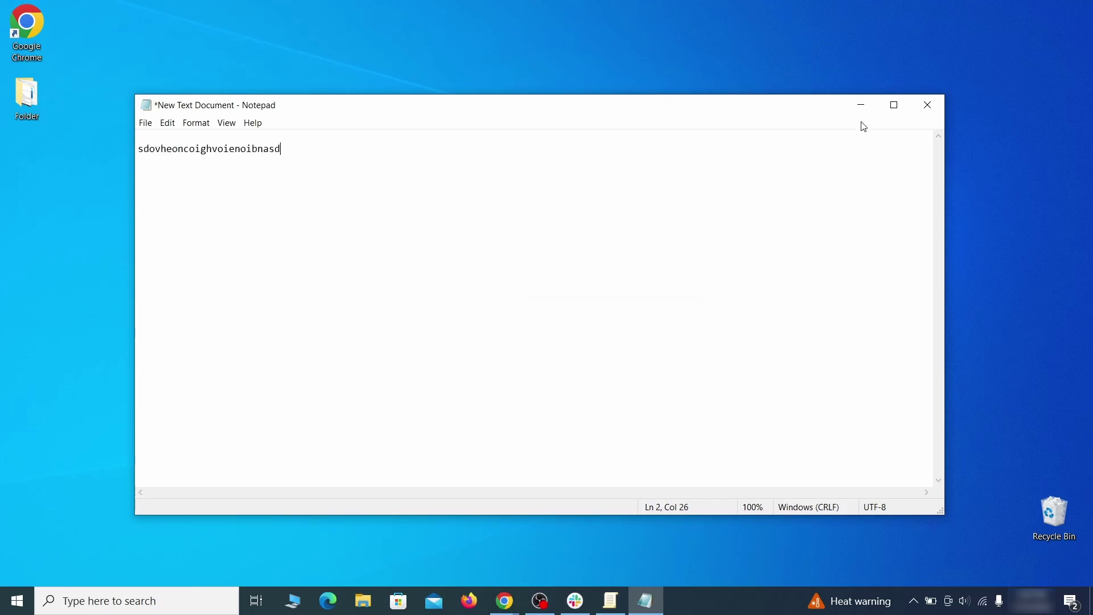
left_click(859, 106)
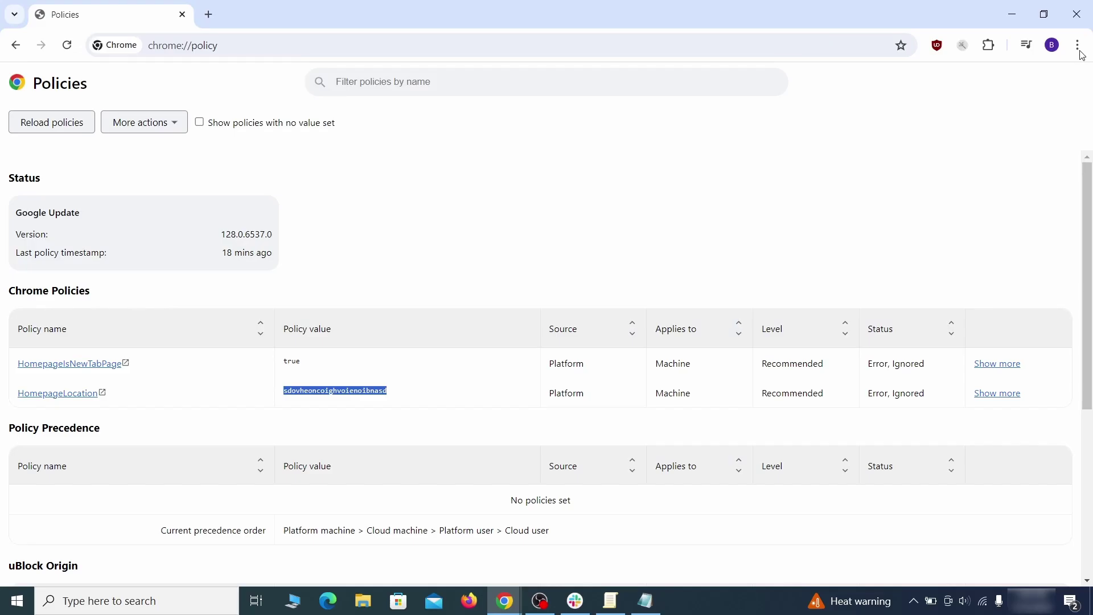
left_click(1078, 45)
mouse_move(917, 267)
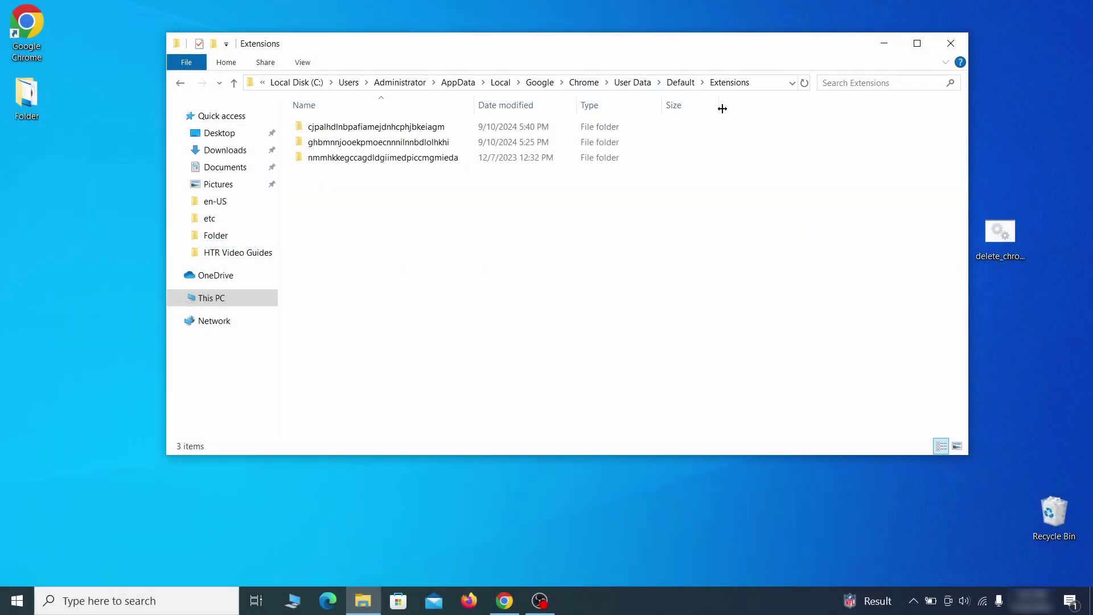
Delete all the extension folders inside Chrome's User Data\Default\Extensions folder and close the File Explorer window
left_click_drag(405, 181, 459, 134)
right_click(460, 135)
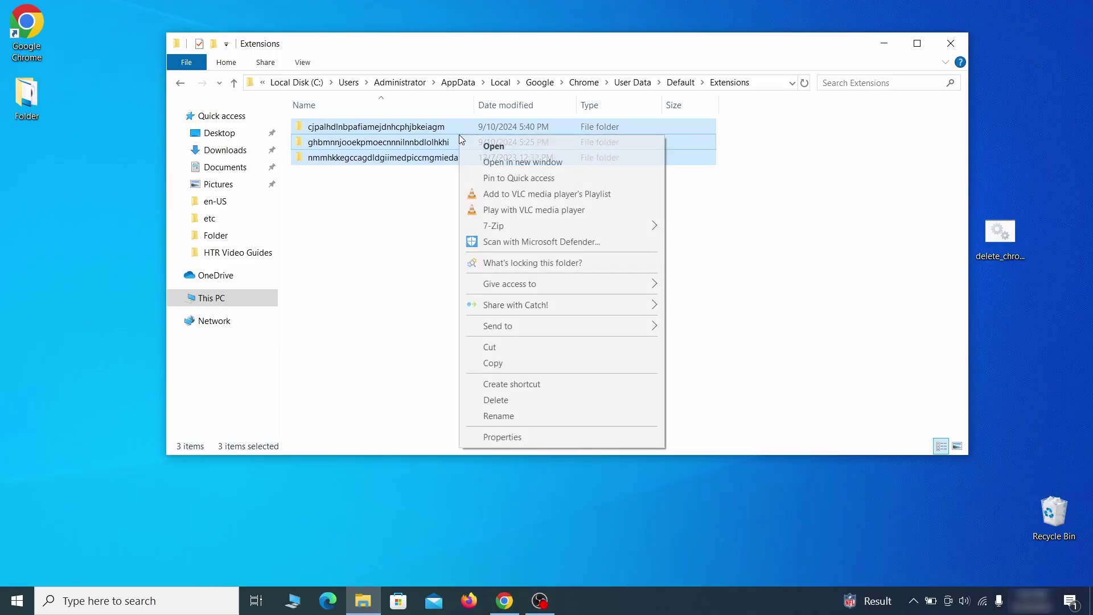
left_click(495, 400)
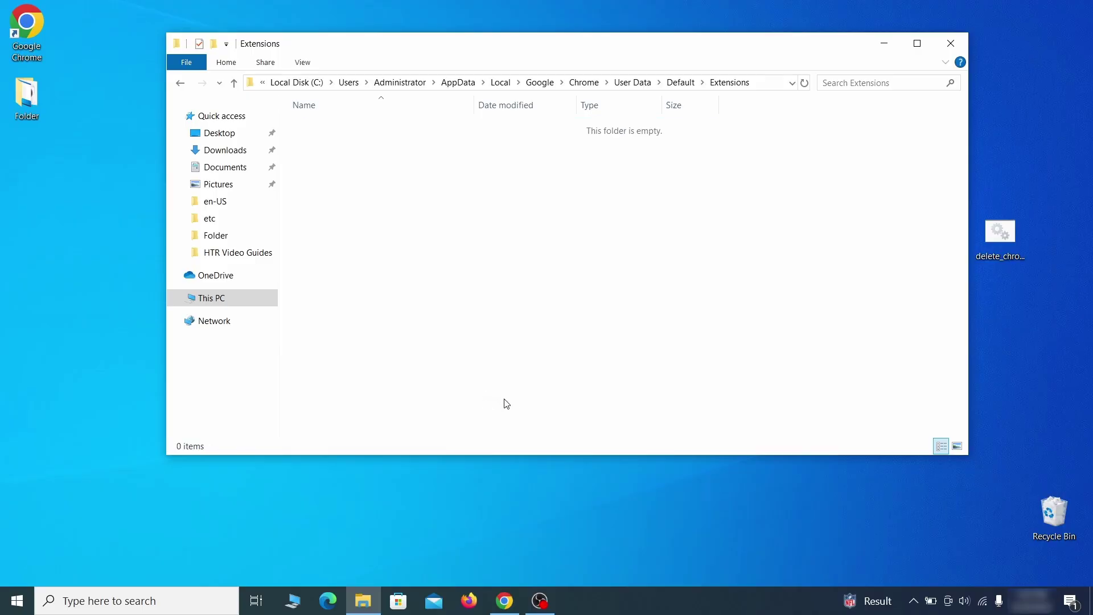
left_click(950, 50)
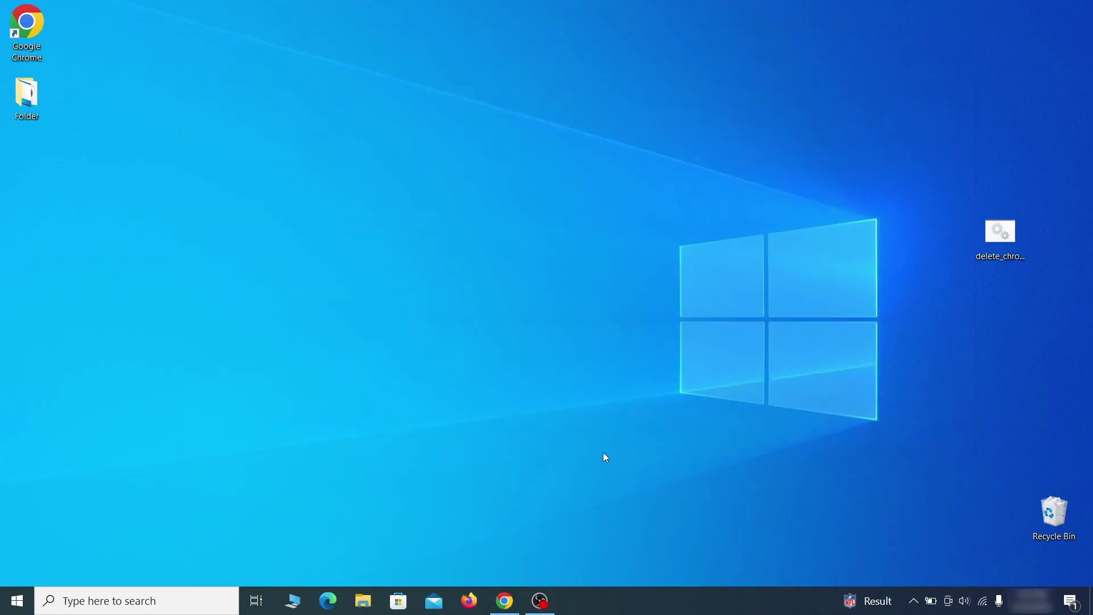
Switch to Chrome and repair the corrupted uBlock Origin extension
left_click(505, 600)
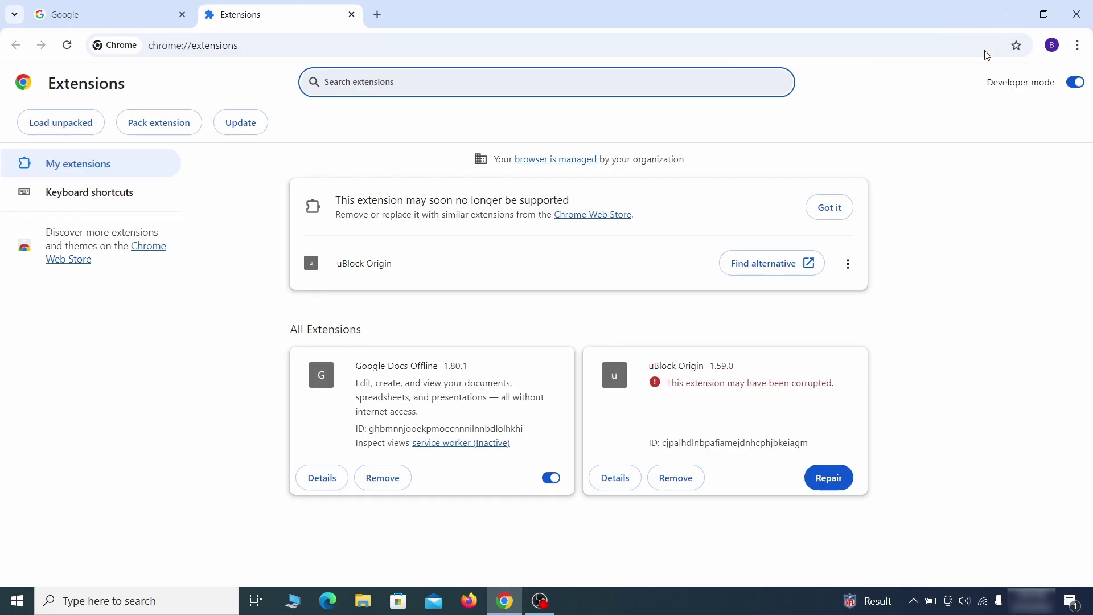
left_click(831, 479)
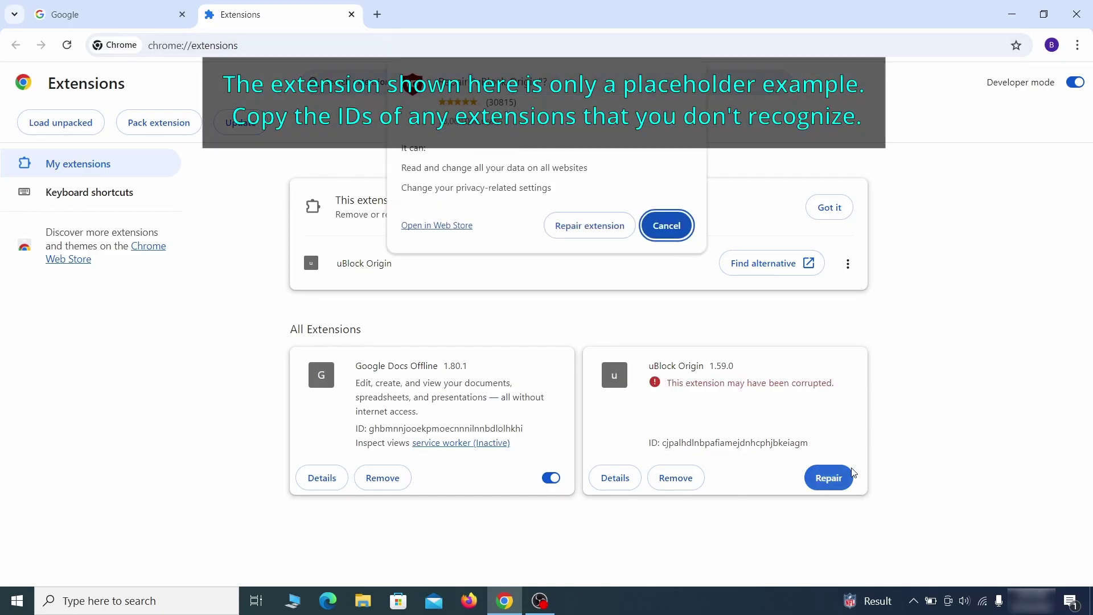
left_click(590, 225)
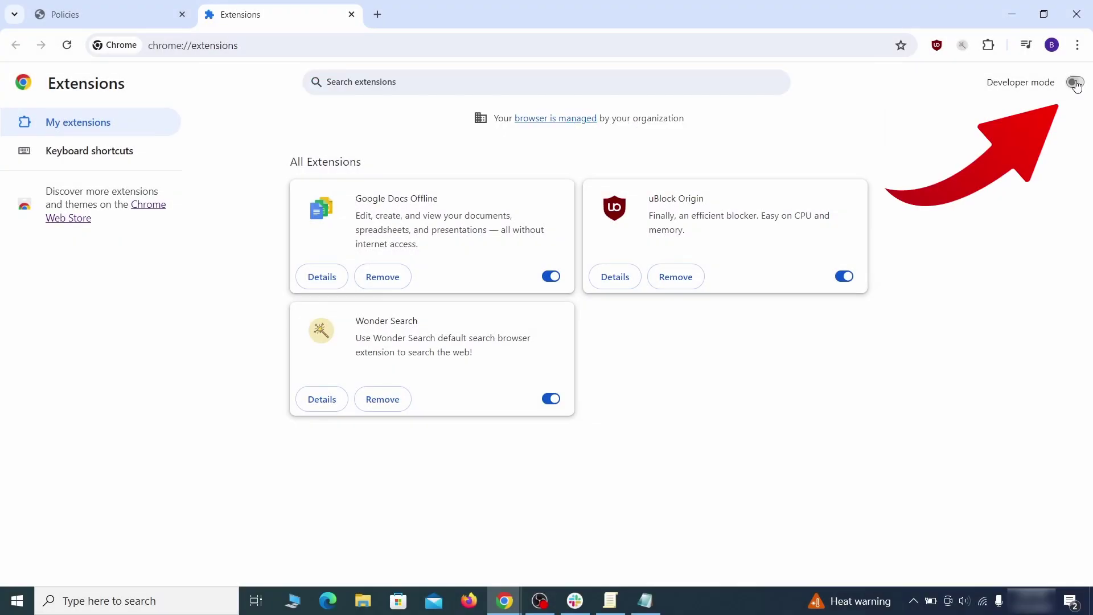
Turn on Developer mode on Chrome's Extensions page, copy the Wonder Search extension's ID into the Notepad document and minimize it
left_click(1074, 83)
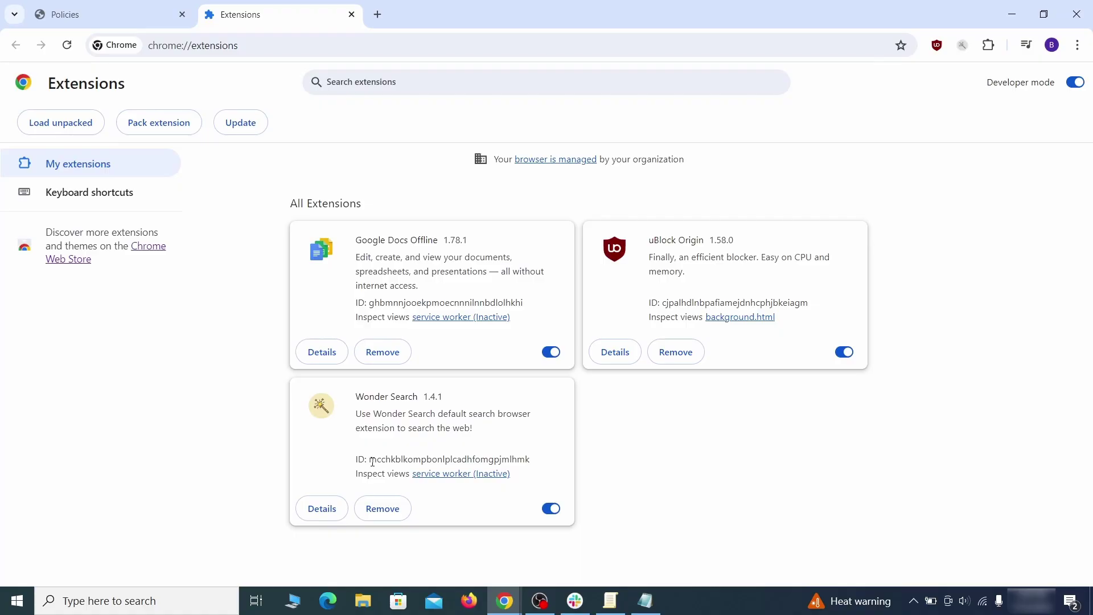
left_click_drag(373, 461, 517, 459)
right_click(518, 459)
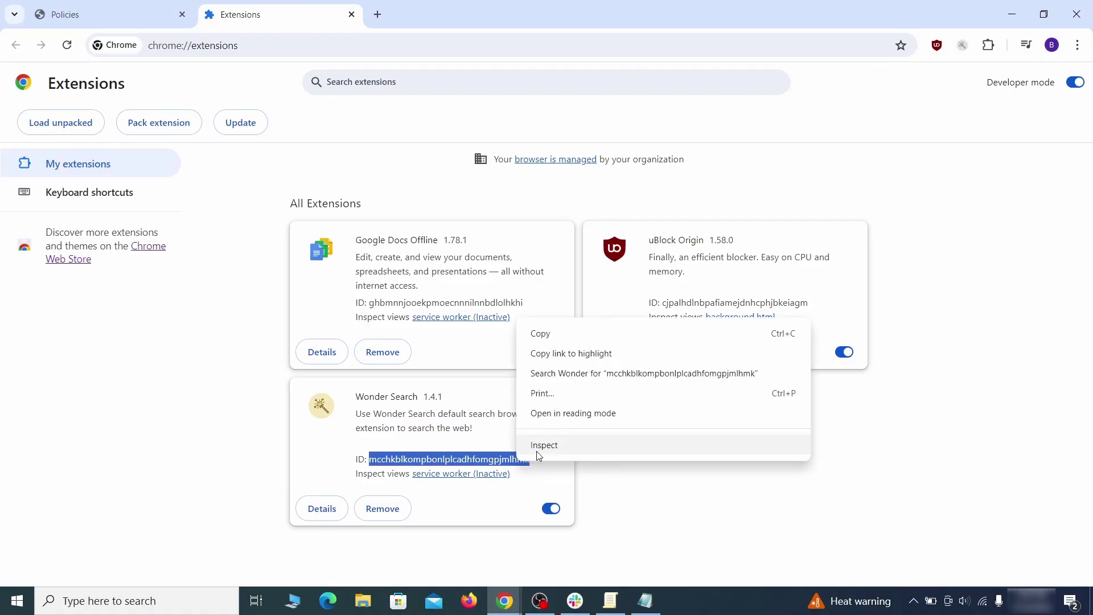
left_click(574, 335)
left_click(1014, 17)
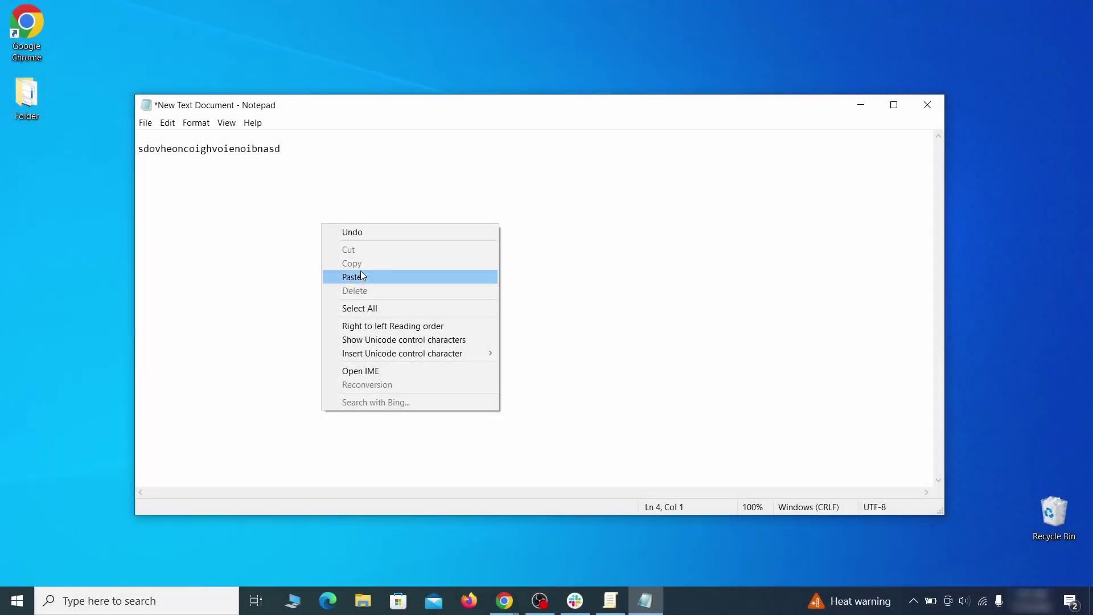
left_click(374, 276)
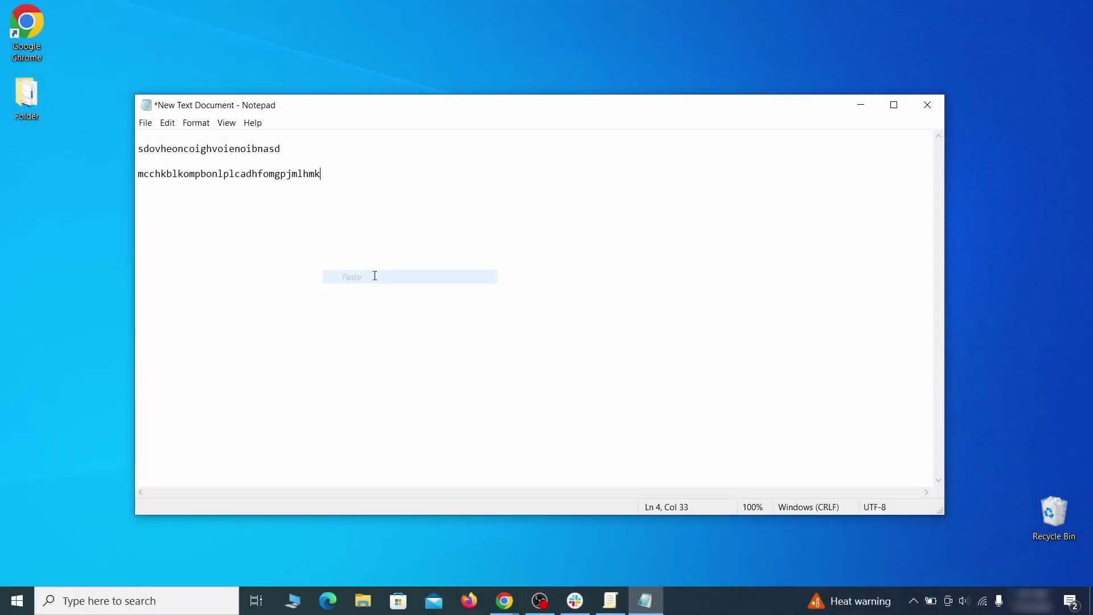
left_click(860, 106)
Search Windows for regedit and run the Registry Editor as administrator
left_click(16, 603)
type("regedit")
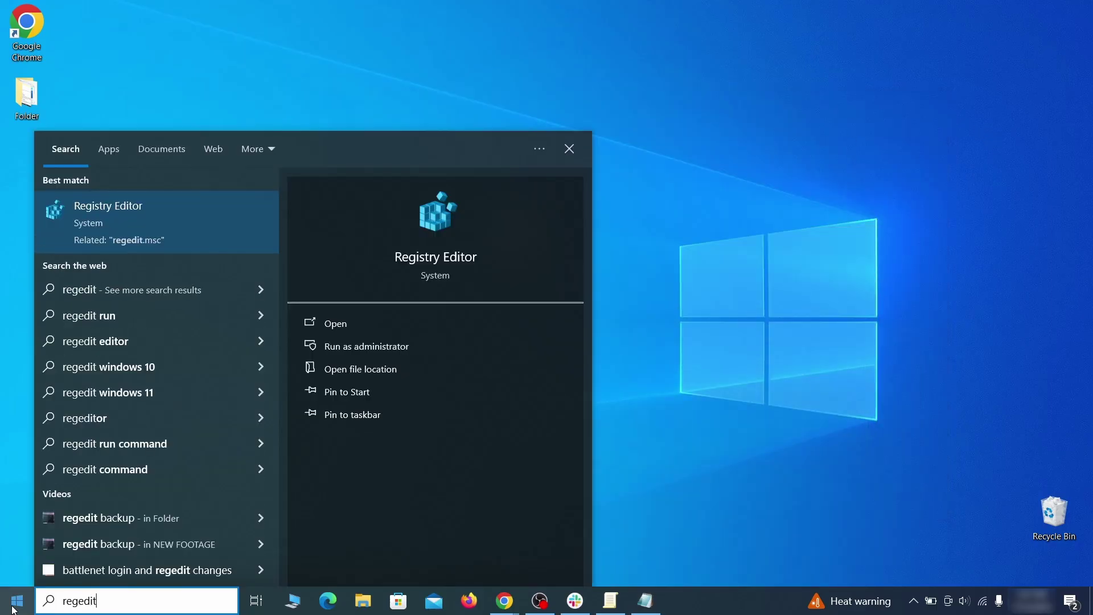
right_click(220, 217)
left_click(252, 235)
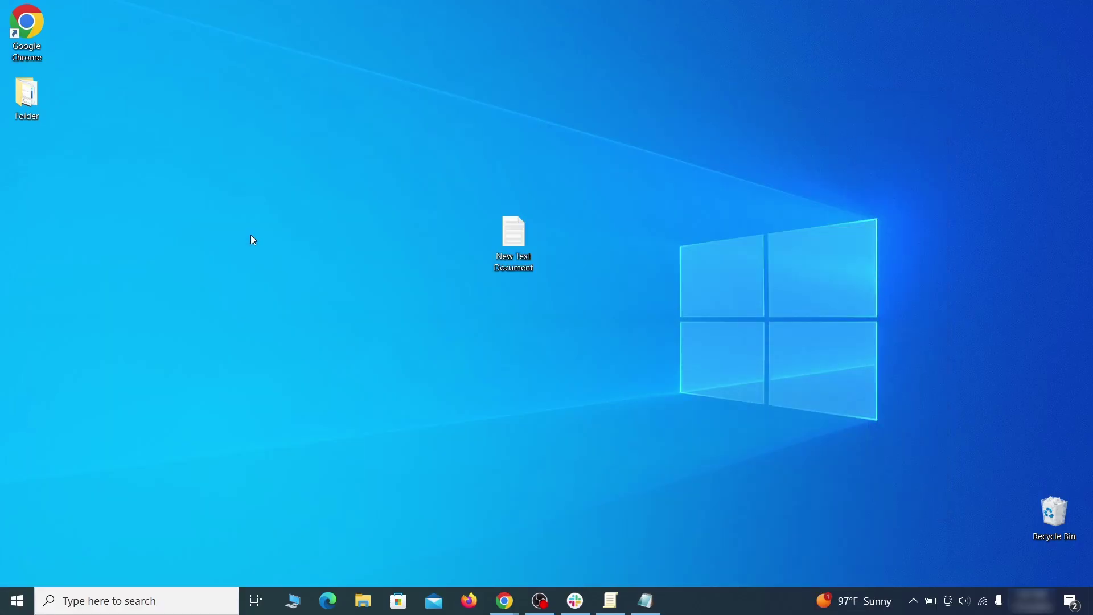
Copy the policy value sdovheoncoighvoienoibnasd from the Notepad document and search the registry for it
key("ctrl+f")
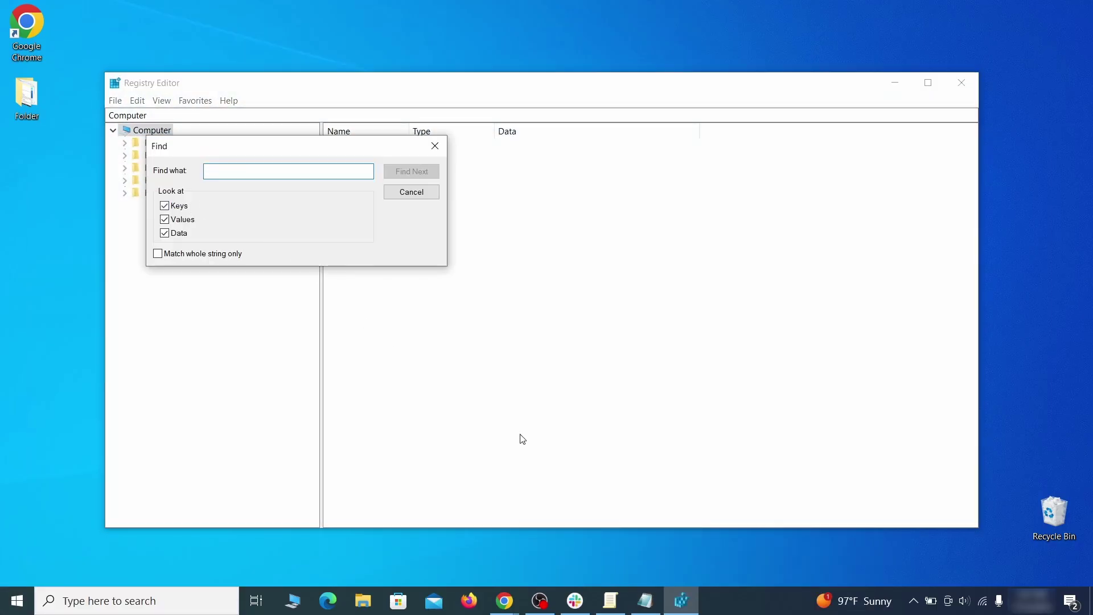
left_click(649, 608)
right_click(245, 150)
left_click(276, 192)
left_click(111, 210)
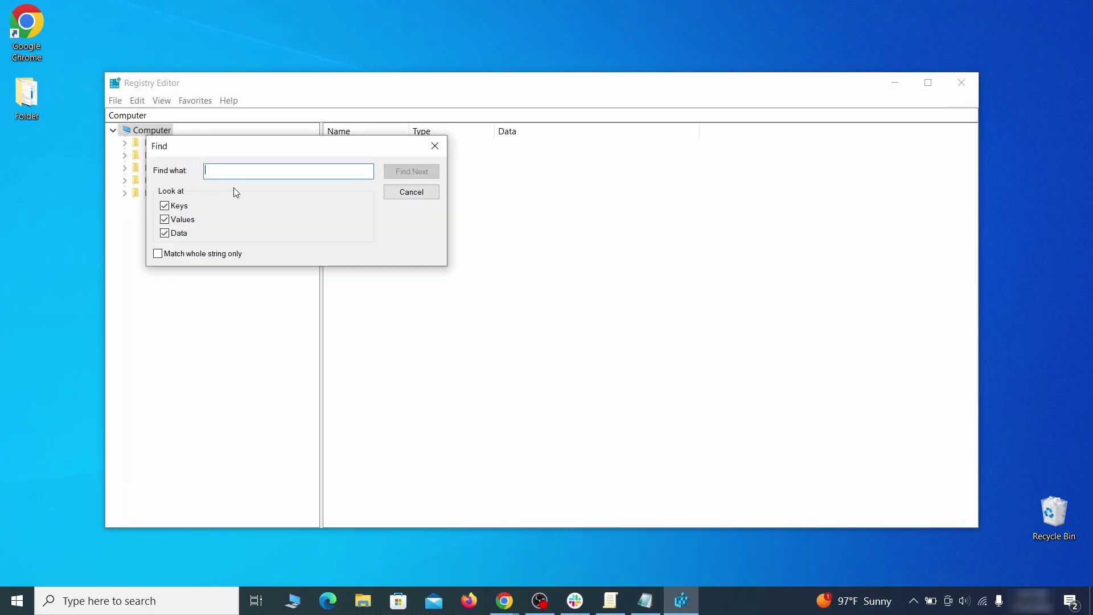
right_click(243, 173)
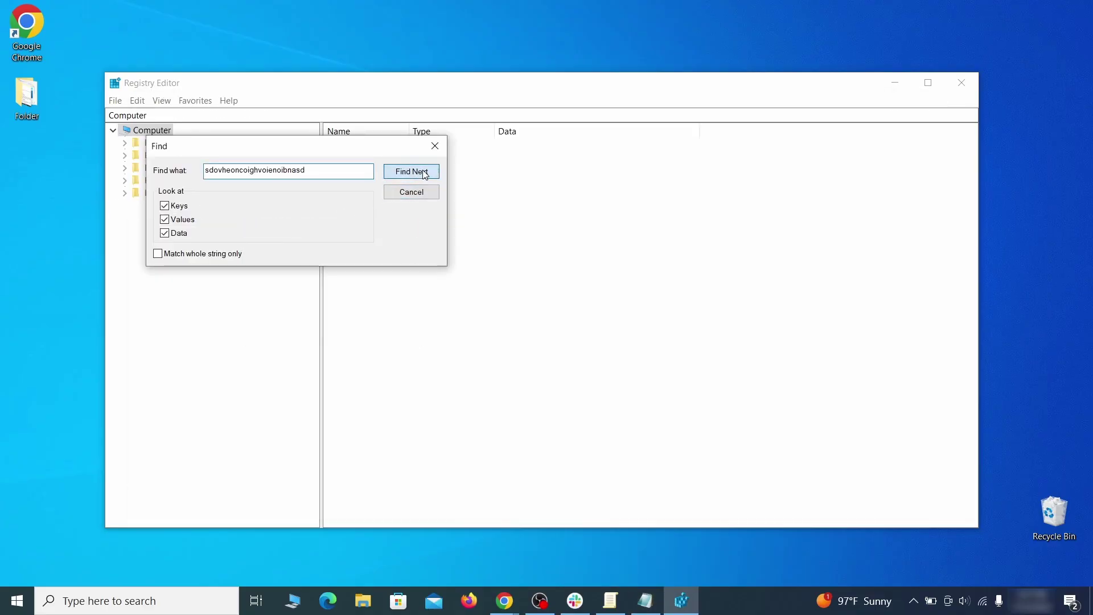
left_click(424, 174)
Delete the Recommended key under Software\Policies\Google\Chrome in Group Policy Objects, and return to Computer at the root of the registry
right_click(269, 343)
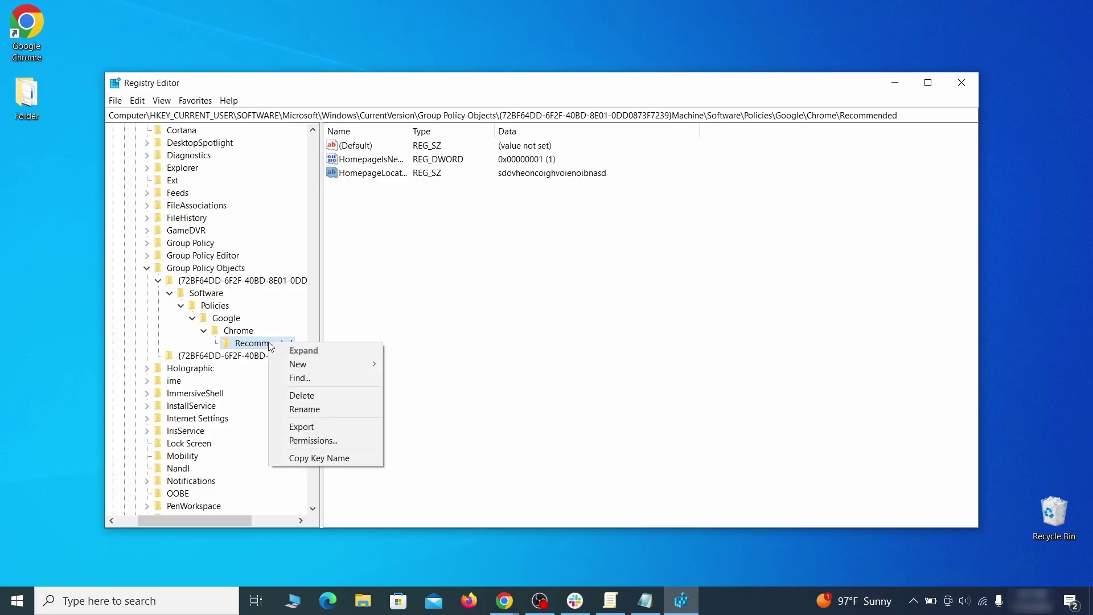
left_click(326, 397)
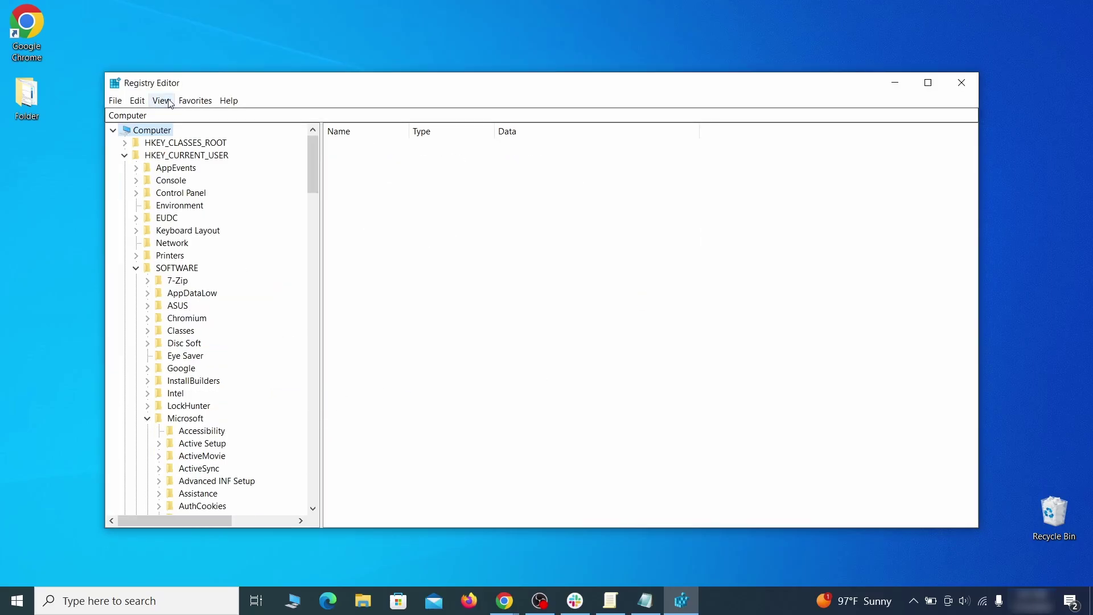
left_click(137, 100)
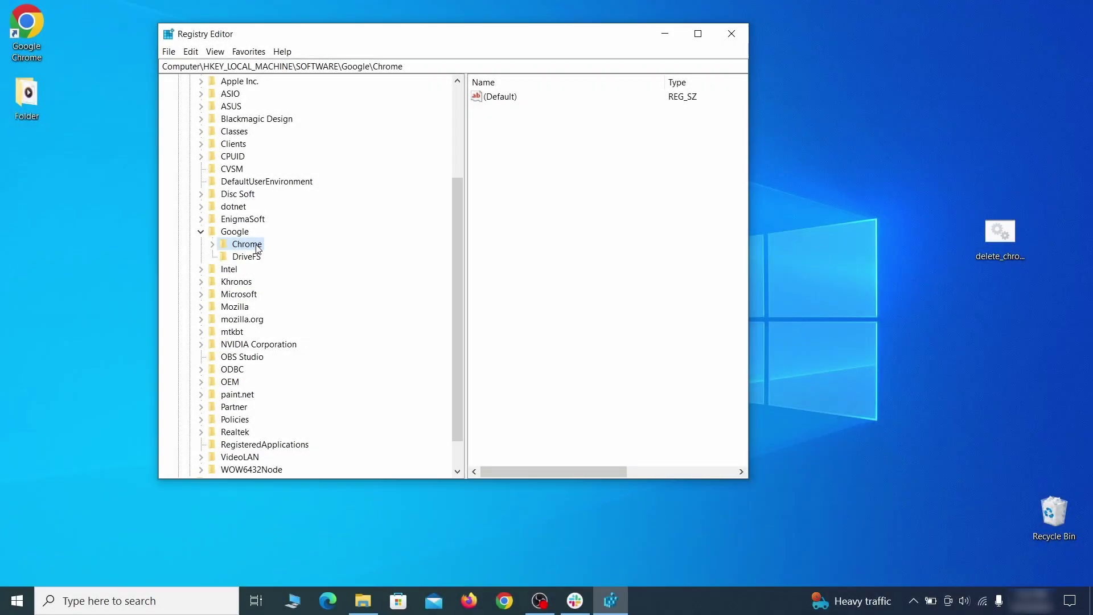
Try to delete the Chrome key under HKEY_LOCAL_MACHINE\SOFTWARE\Google, confirming the deletion
right_click(256, 245)
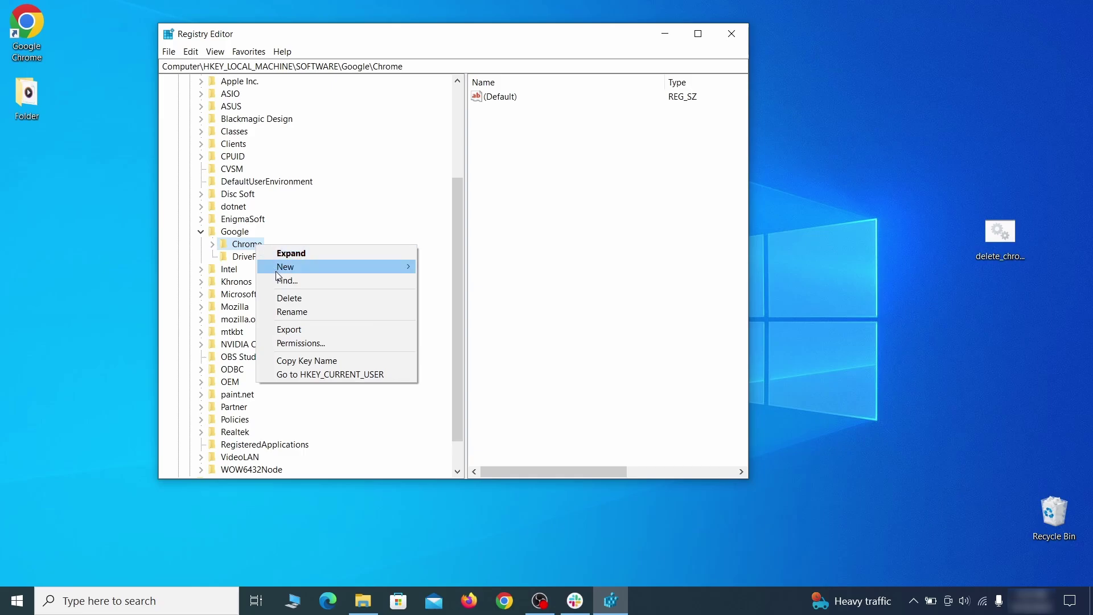
left_click(302, 299)
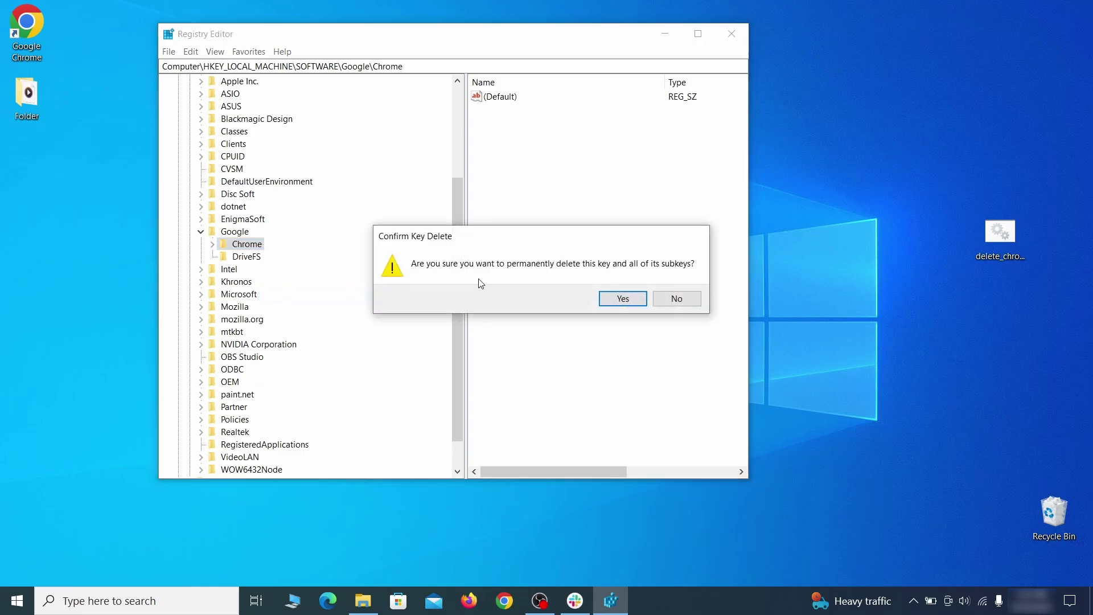
left_click(623, 299)
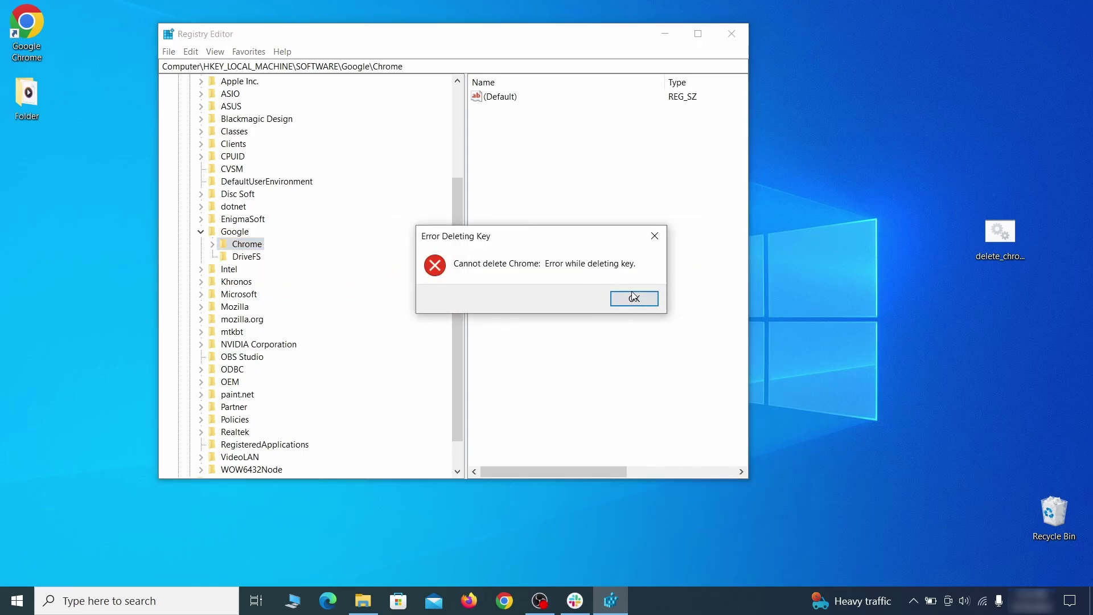
Dismiss the deletion error and set the owner of the Chrome registry key to Everyone in its advanced security settings
left_click(633, 297)
right_click(258, 249)
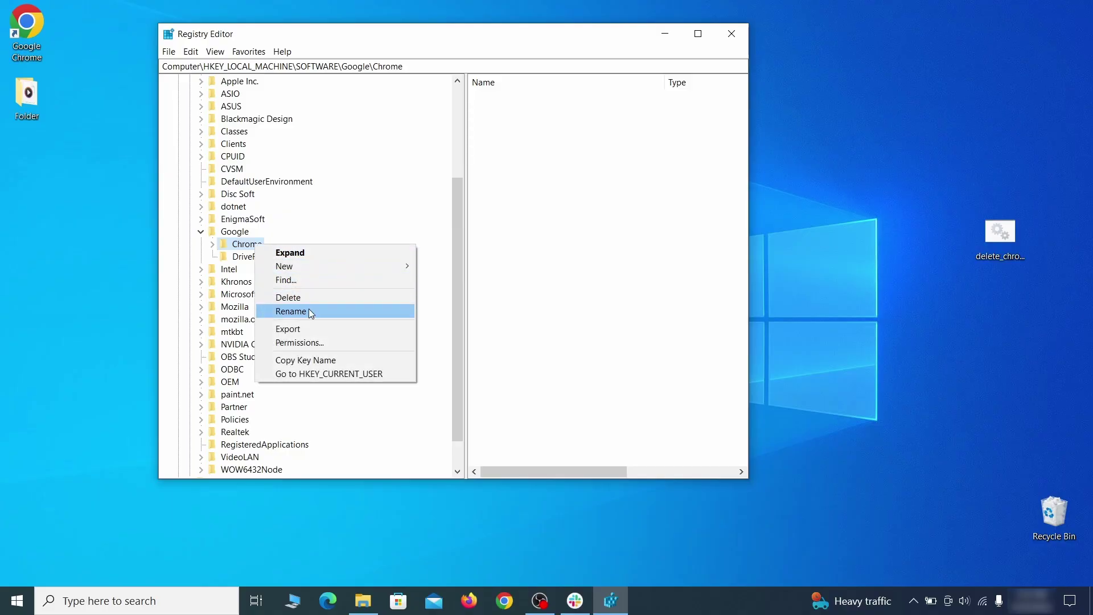
left_click(323, 342)
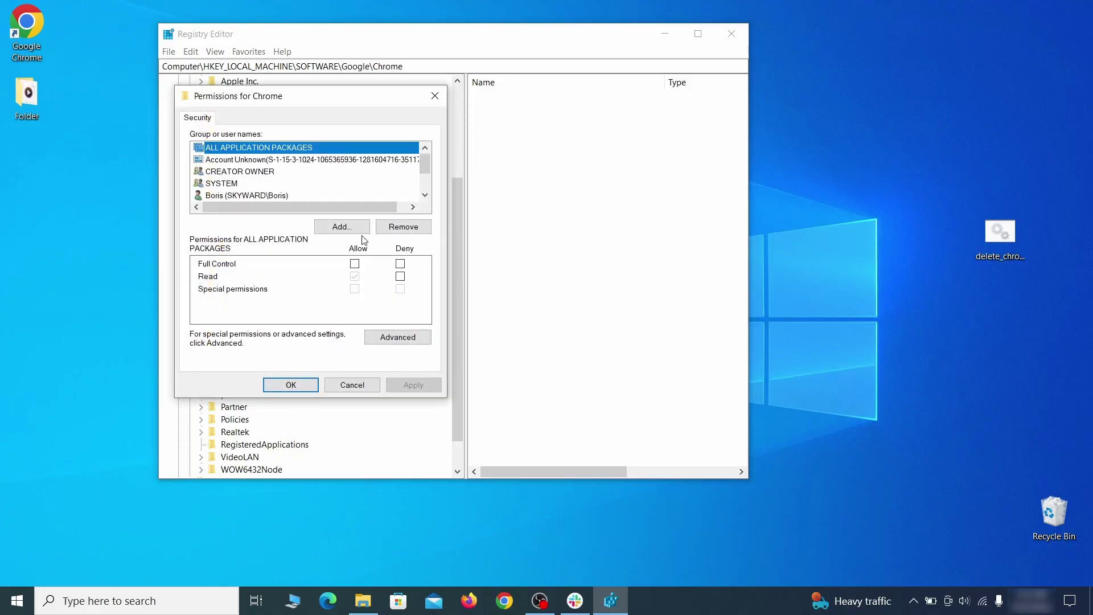
left_click(397, 338)
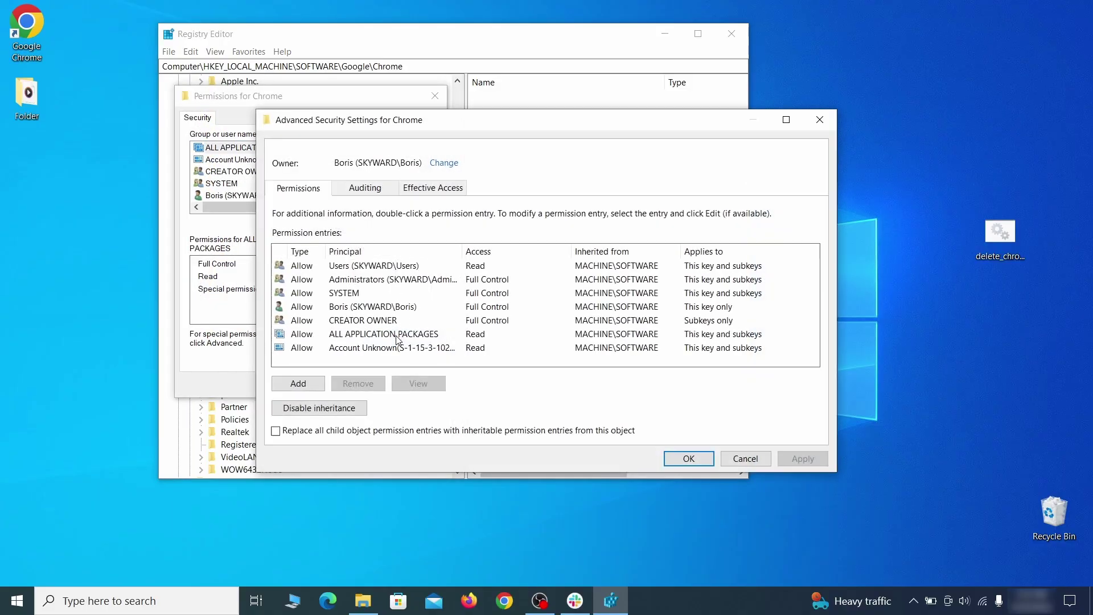
left_click(442, 165)
type("everyon")
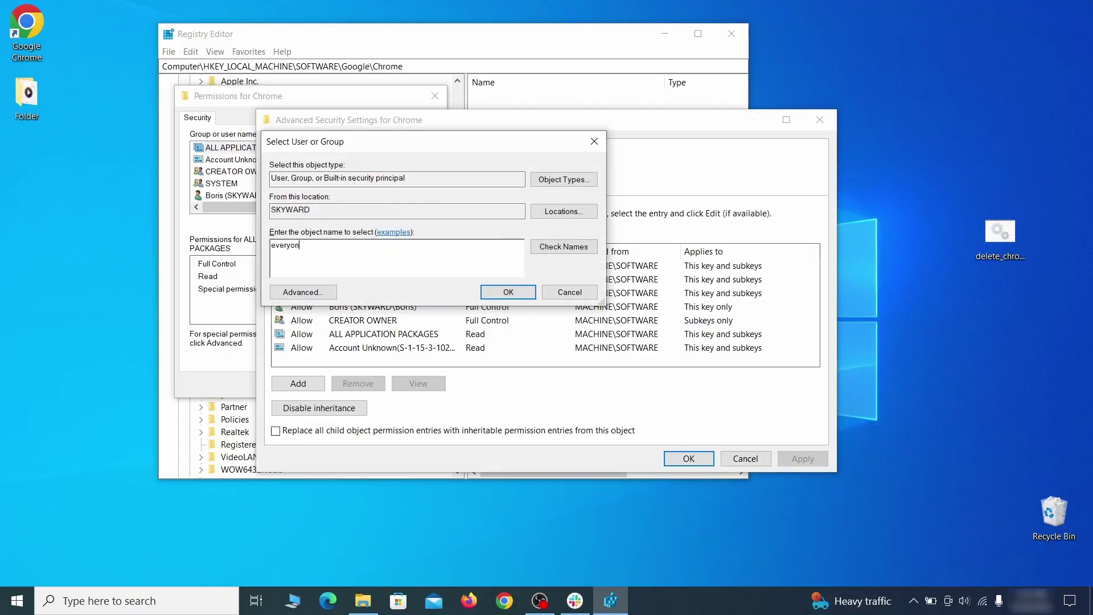
type("e")
left_click(563, 247)
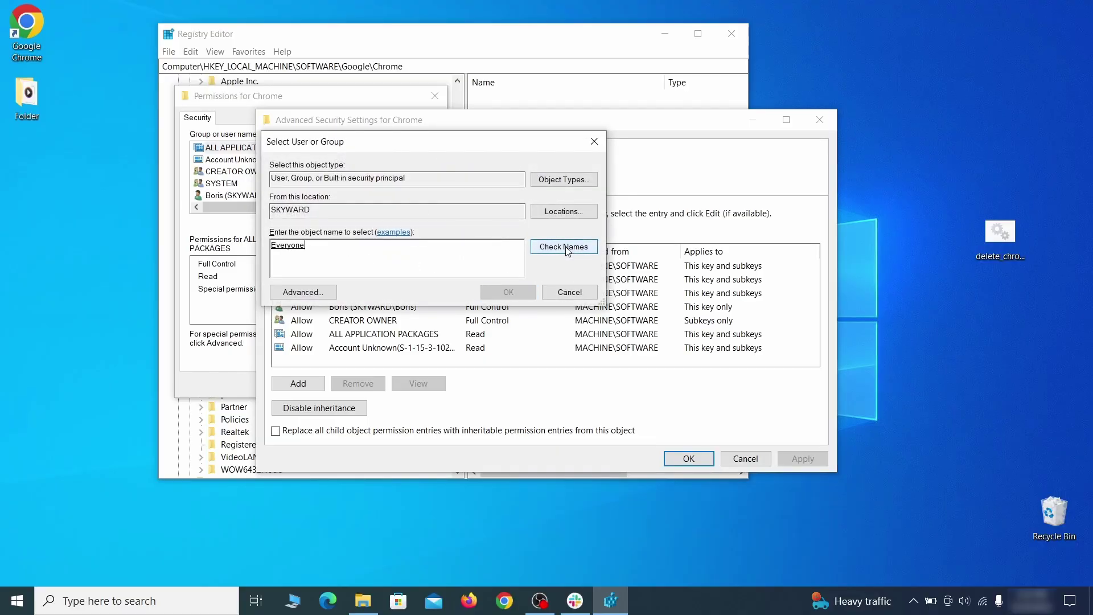
left_click(515, 292)
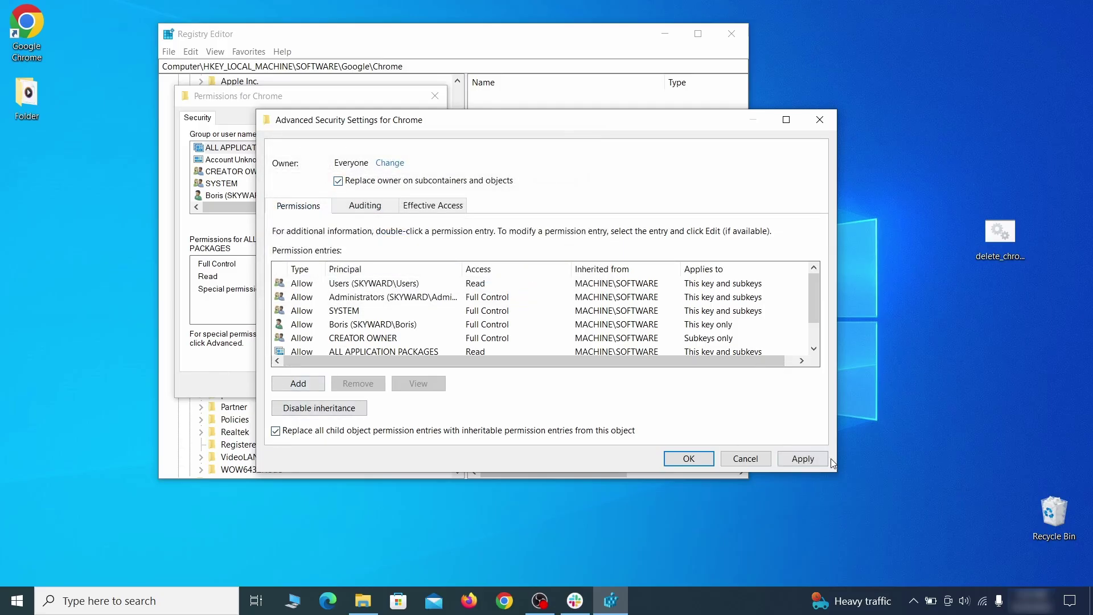
Apply owner replacement on subcontainers and inheritable permission replacement on all child objects of the Chrome key, confirming the changes
left_click(802, 463)
left_click(595, 364)
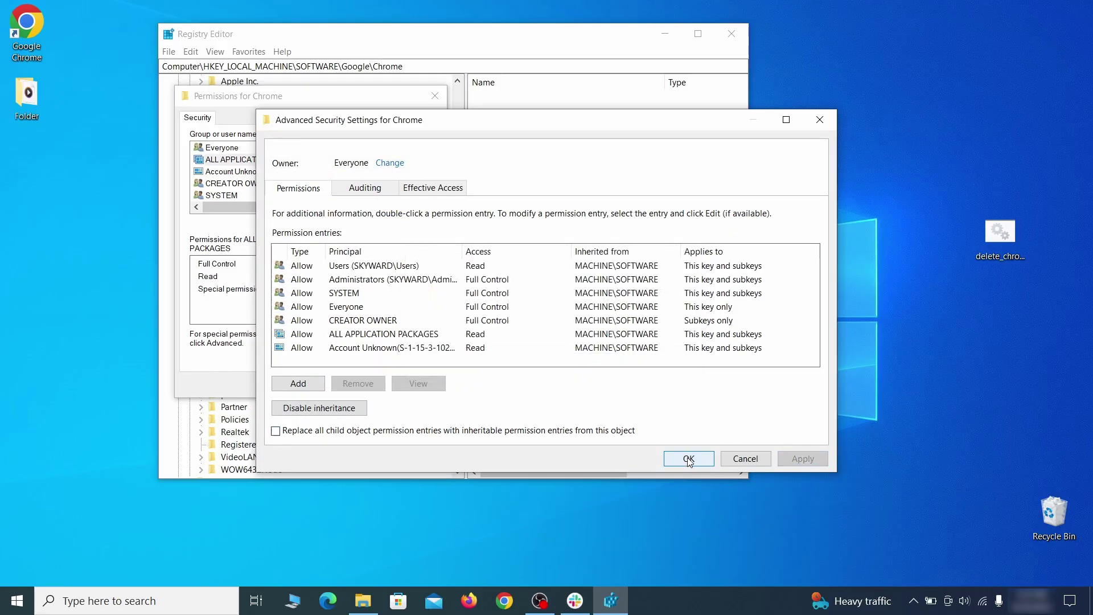
left_click(689, 458)
left_click(285, 383)
Delete the Chrome key under HKEY_LOCAL_MACHINE\SOFTWARE\Google, confirming the deletion
right_click(250, 245)
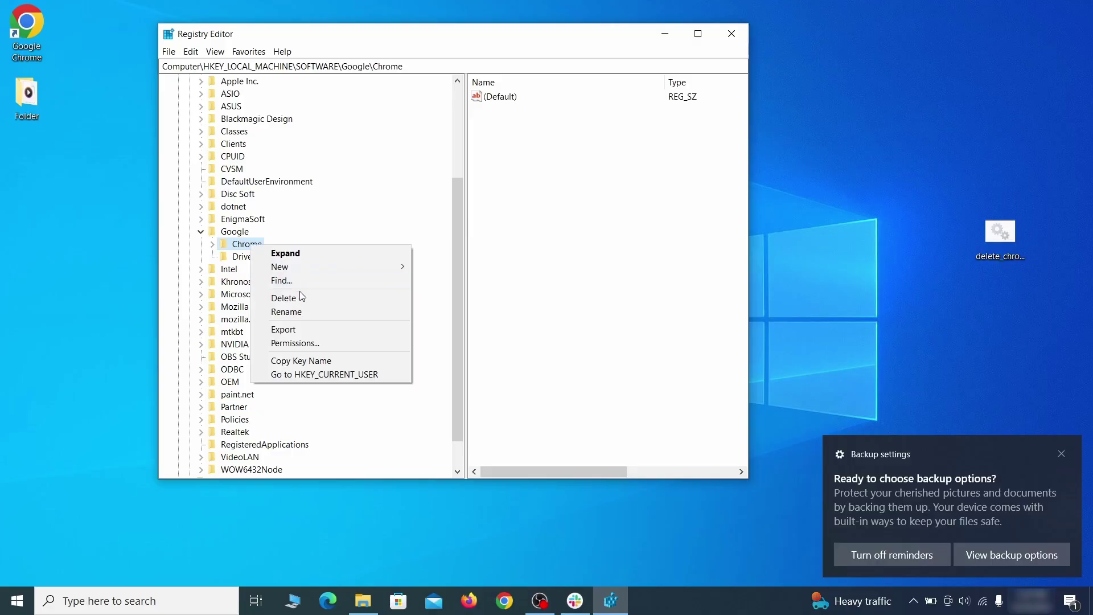
left_click(312, 300)
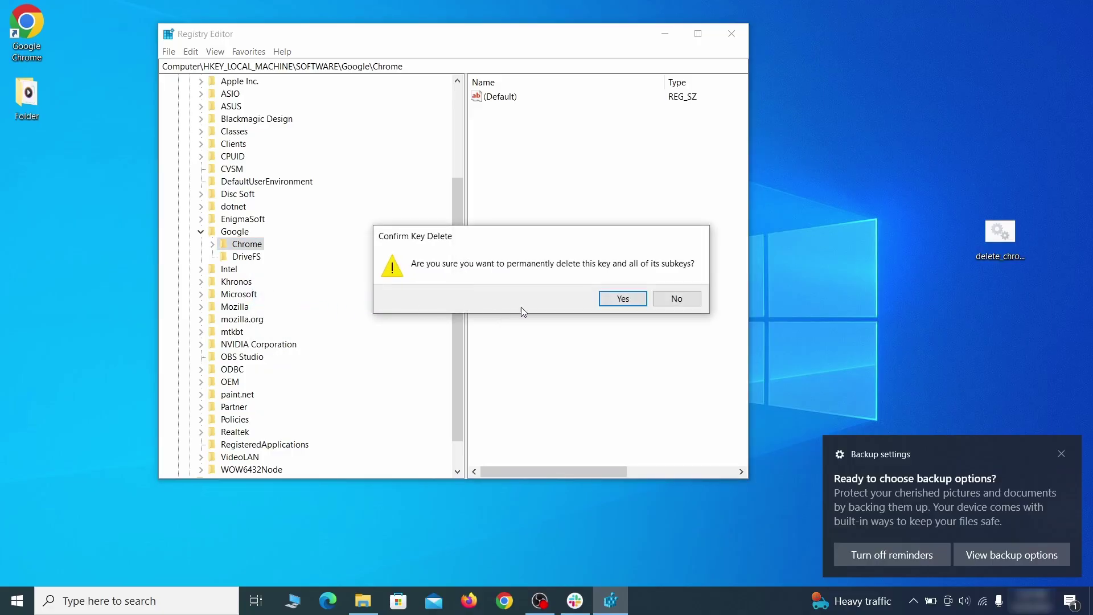
left_click(622, 307)
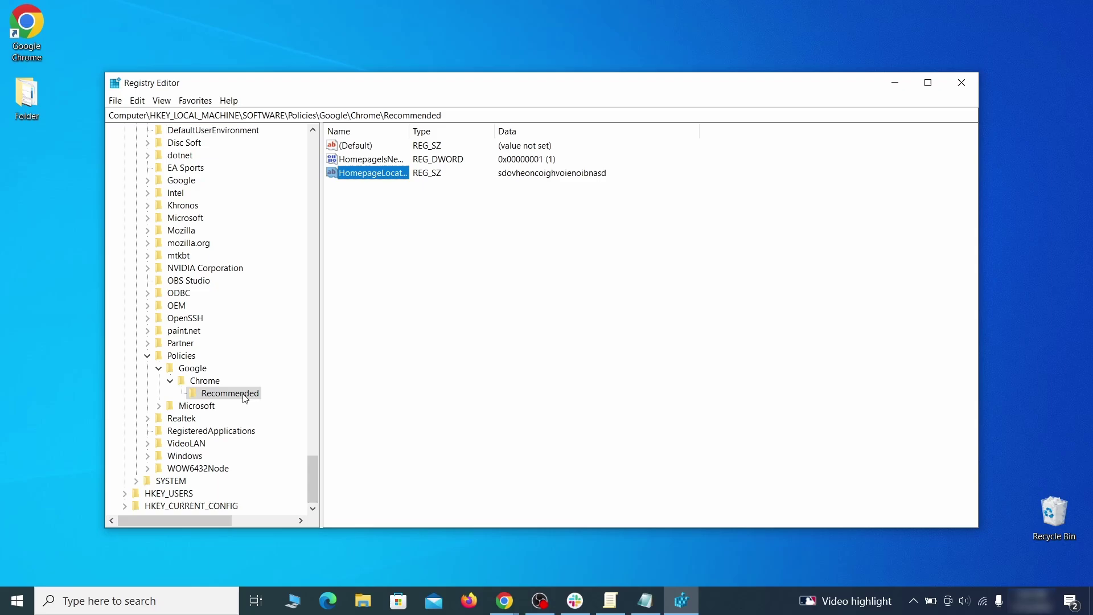
Delete the Recommended key under HKEY_LOCAL_MACHINE\SOFTWARE\Policies\Google\Chrome, confirming the deletion
right_click(245, 397)
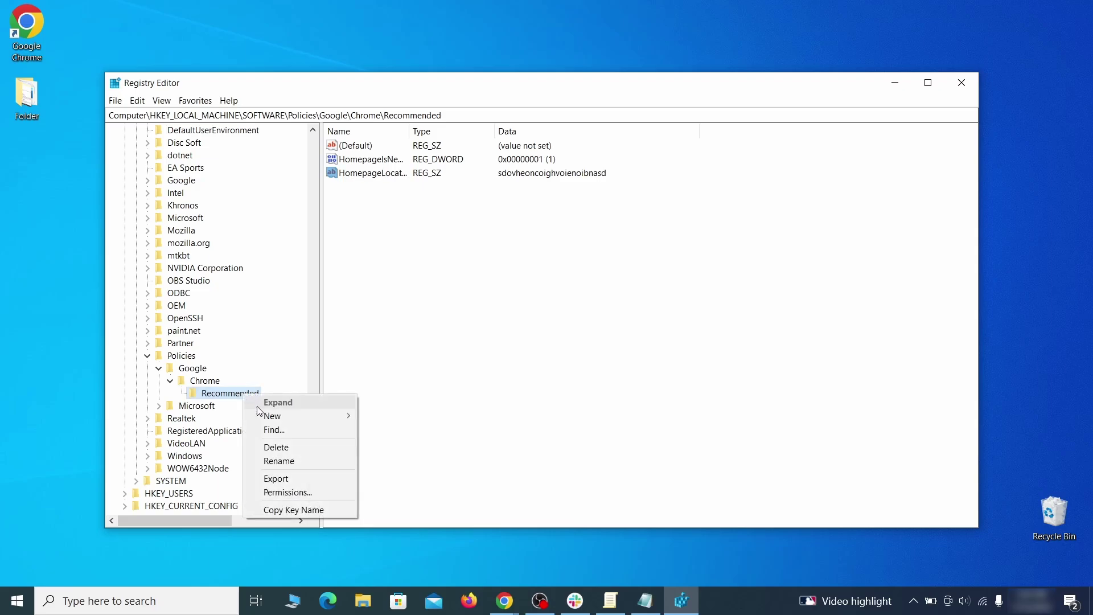
left_click(290, 449)
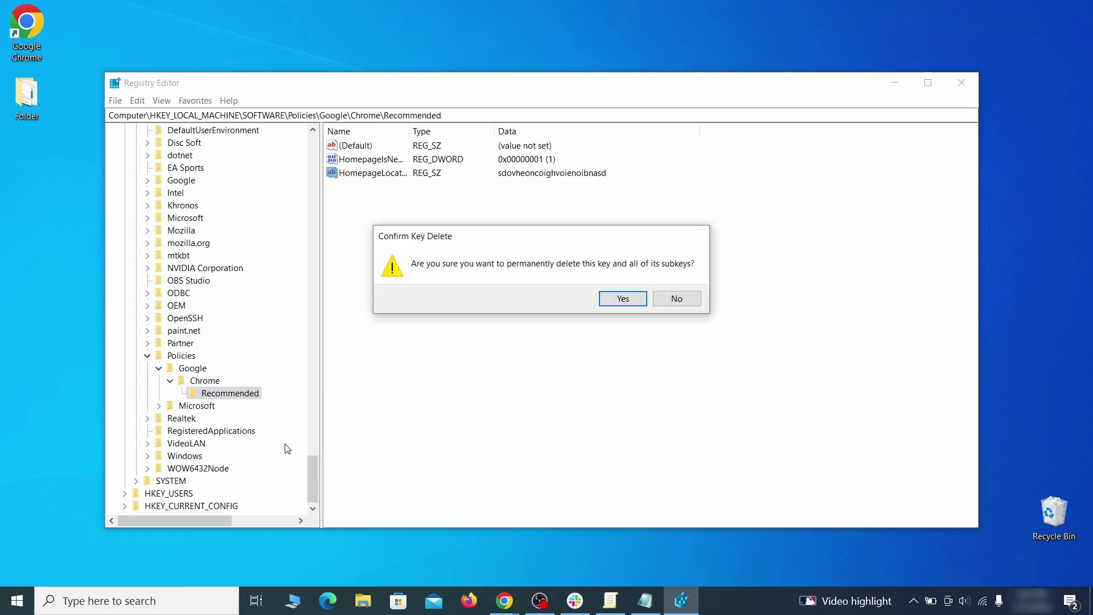
left_click(633, 299)
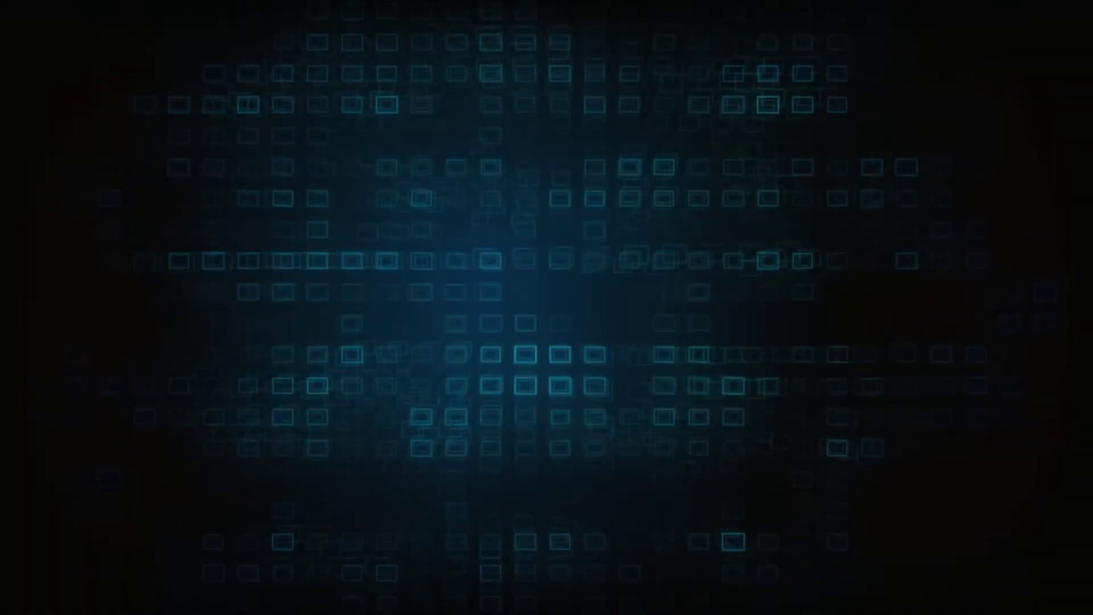
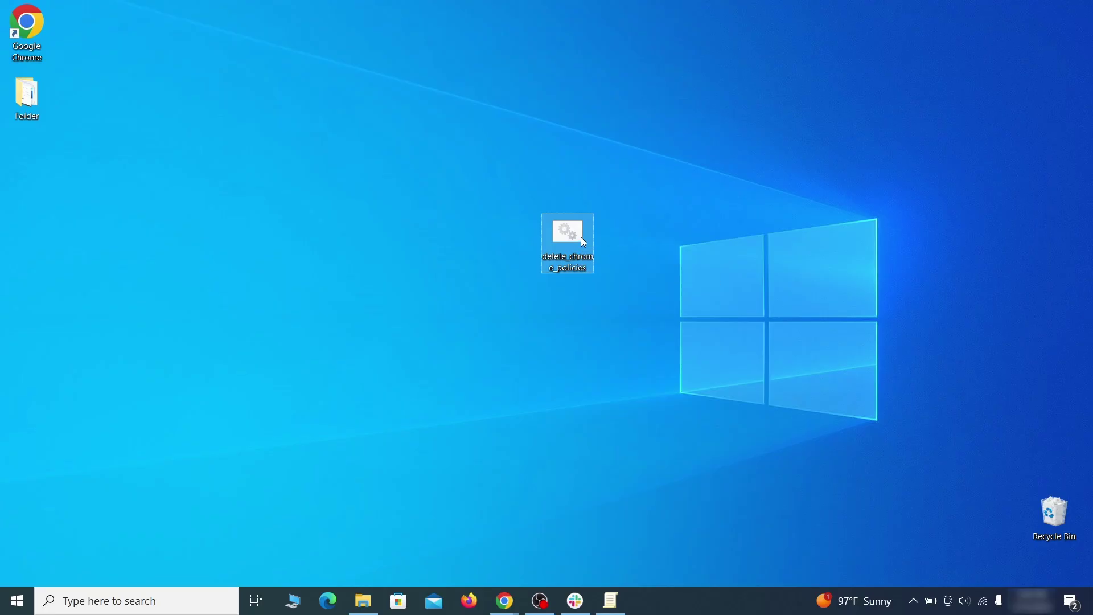
Run the delete_chrome_policies batch file from the desktop, overriding the SmartScreen block, and close its command window once it has run
right_click(580, 237)
left_click(654, 291)
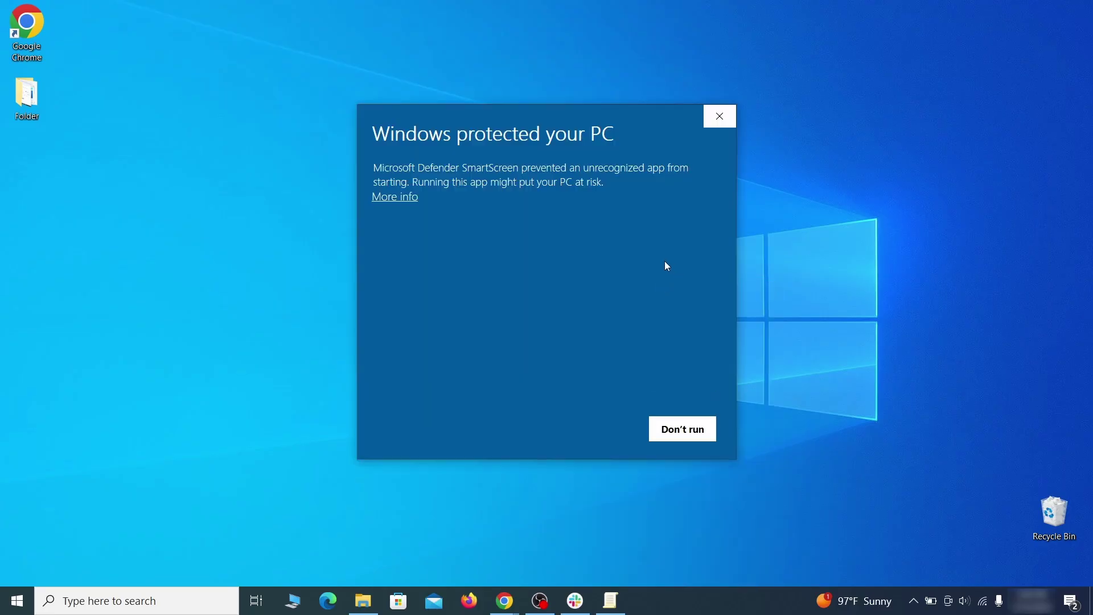
left_click(401, 199)
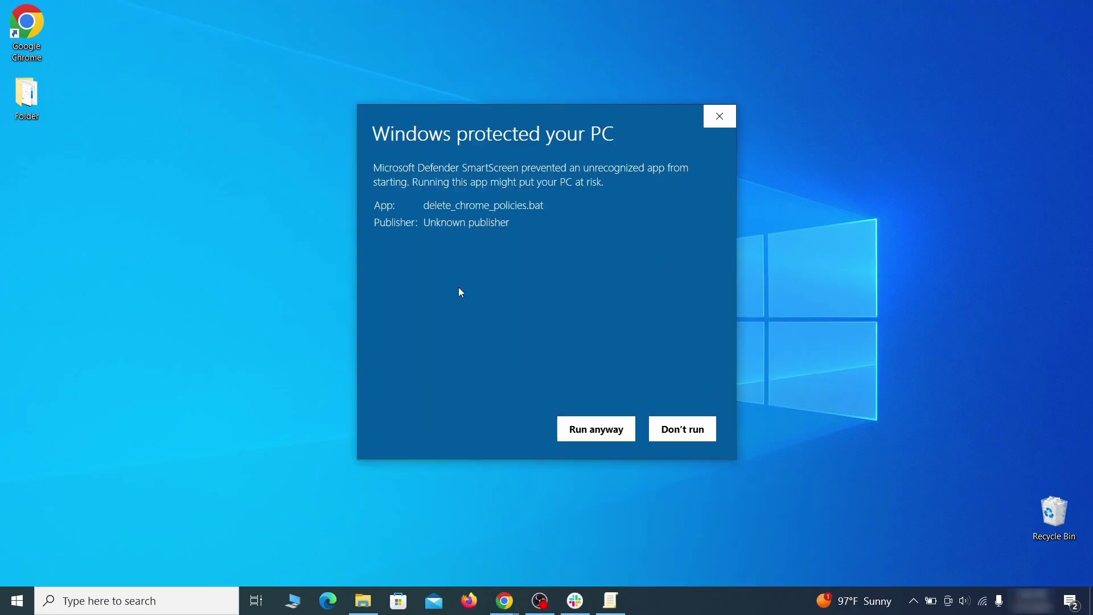
left_click(596, 429)
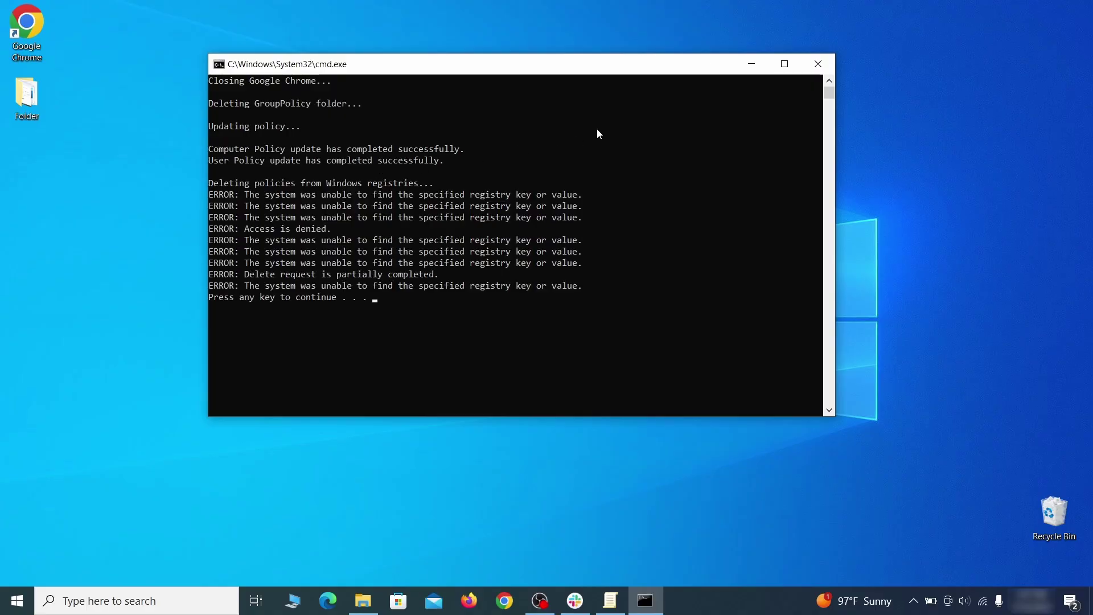
left_click(822, 66)
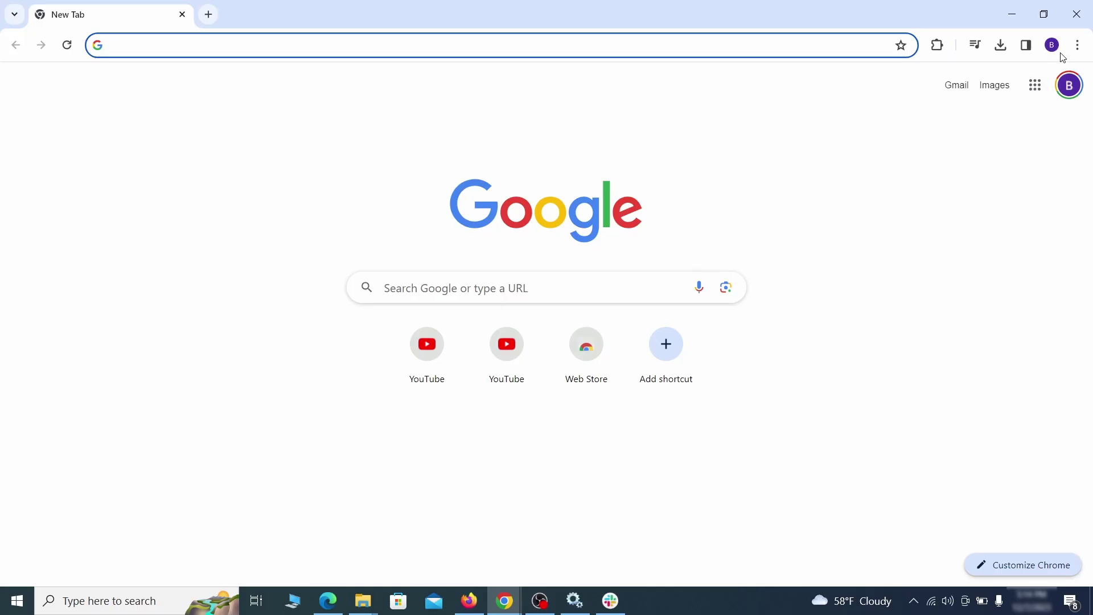
Switch off the Add to Zola Button extension on Chrome's extensions page and start removing it
left_click(1079, 45)
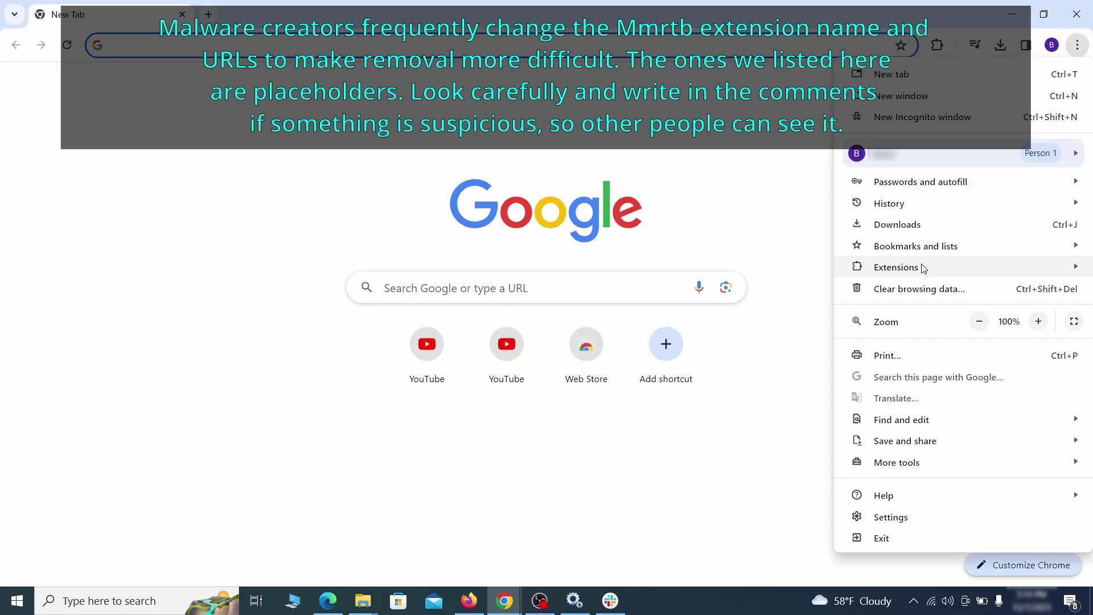
mouse_move(864, 271)
left_click(801, 268)
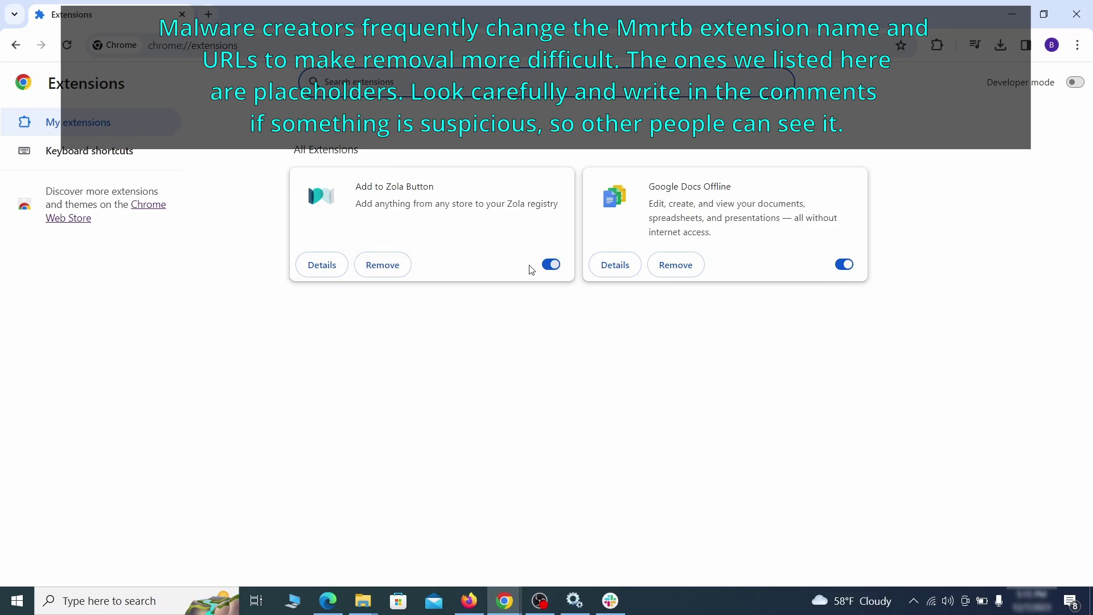
left_click(551, 264)
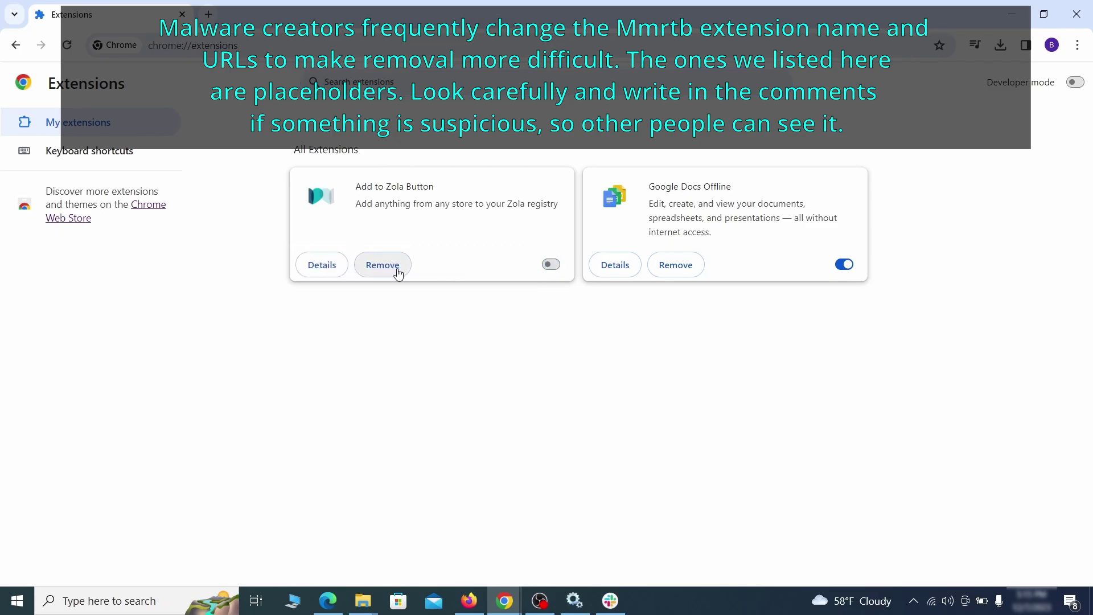
left_click(398, 272)
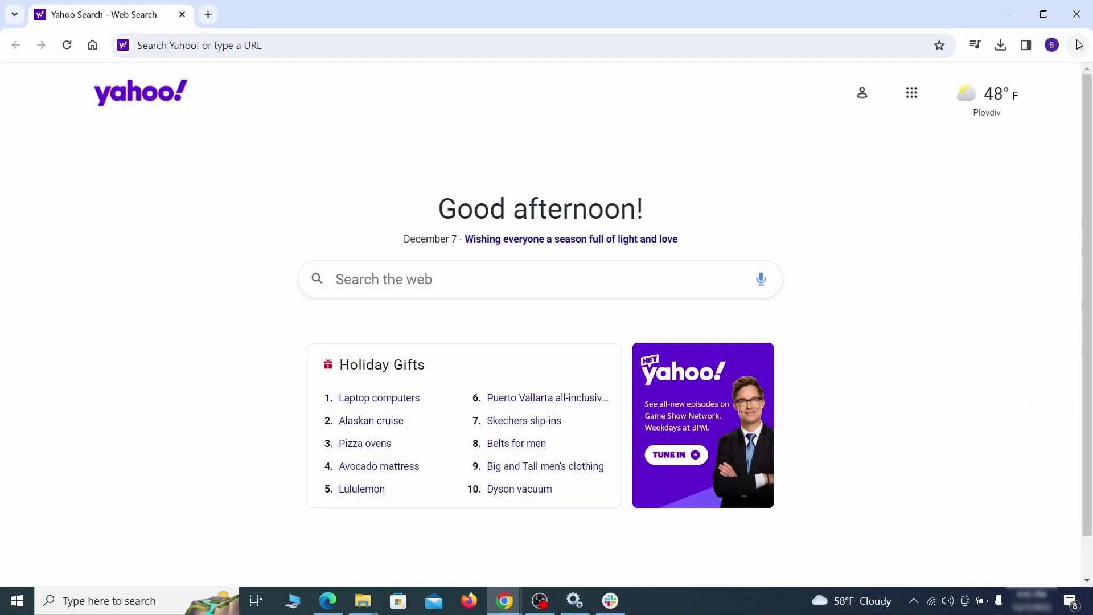
Open the Clear browsing data dialog from Chrome's privacy and security settings
left_click(1077, 45)
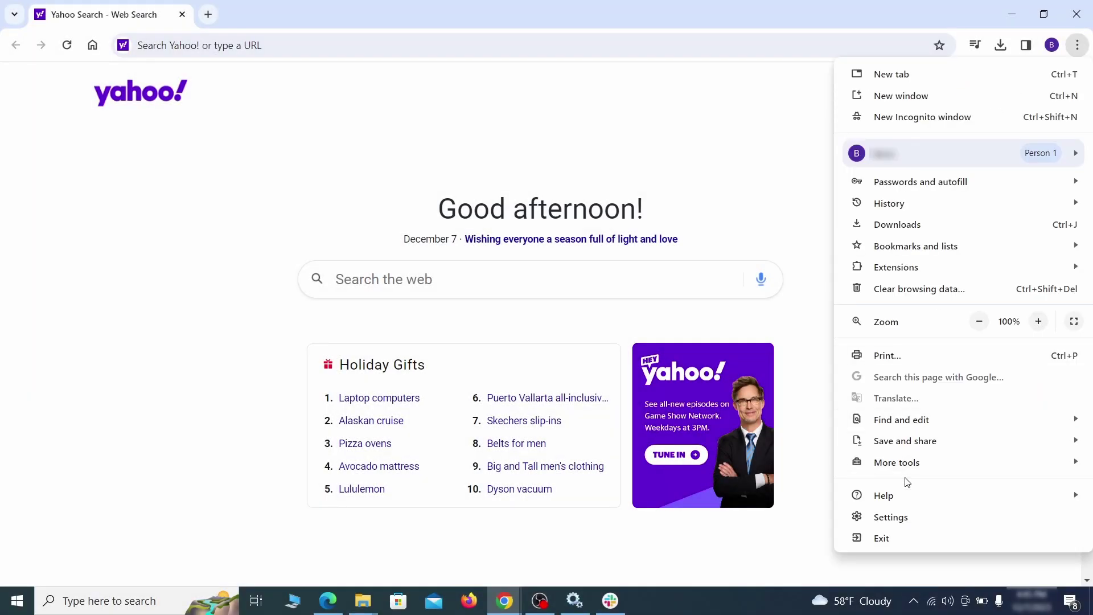
left_click(891, 518)
left_click(129, 178)
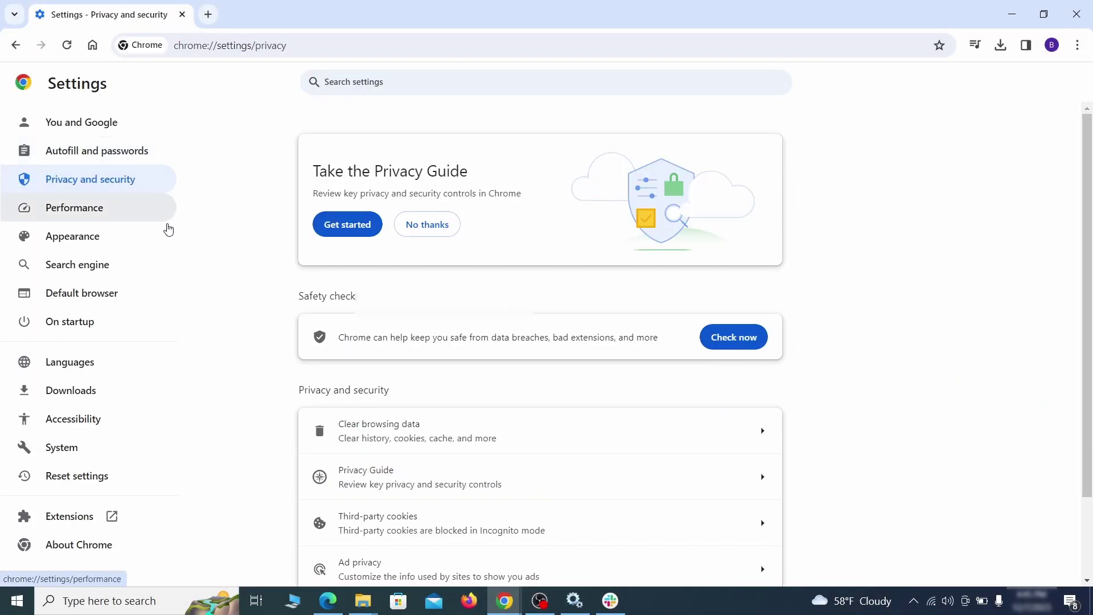
scroll(862, 373, "down", 1)
left_click(714, 367)
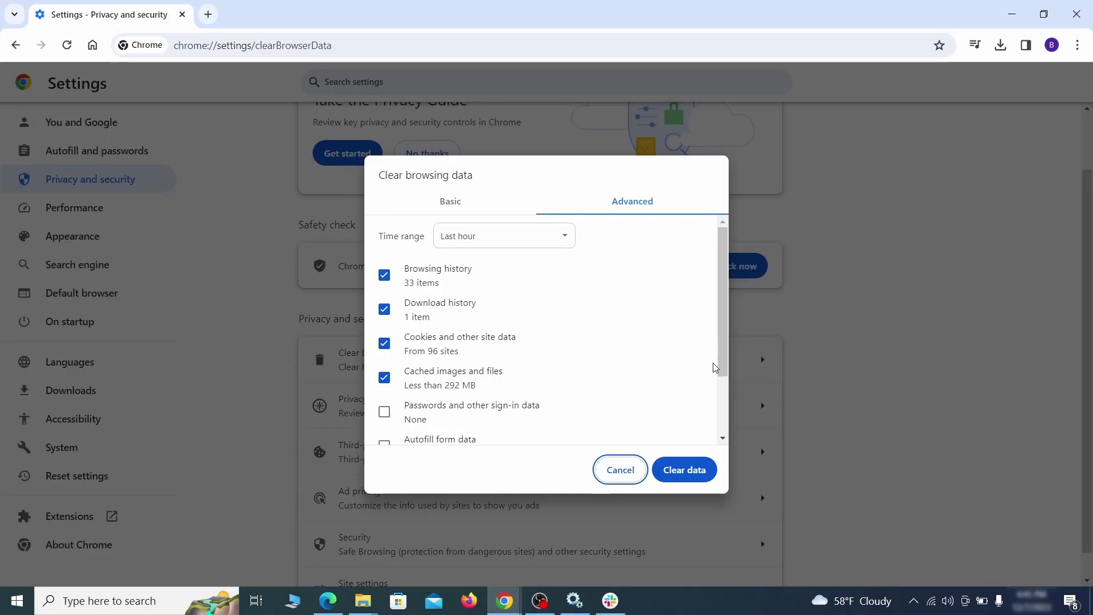
Add autofill form data, site settings and hosted app data to the advanced clearing selection, leave passwords excluded, and clear the data
left_click(481, 204)
left_click(609, 205)
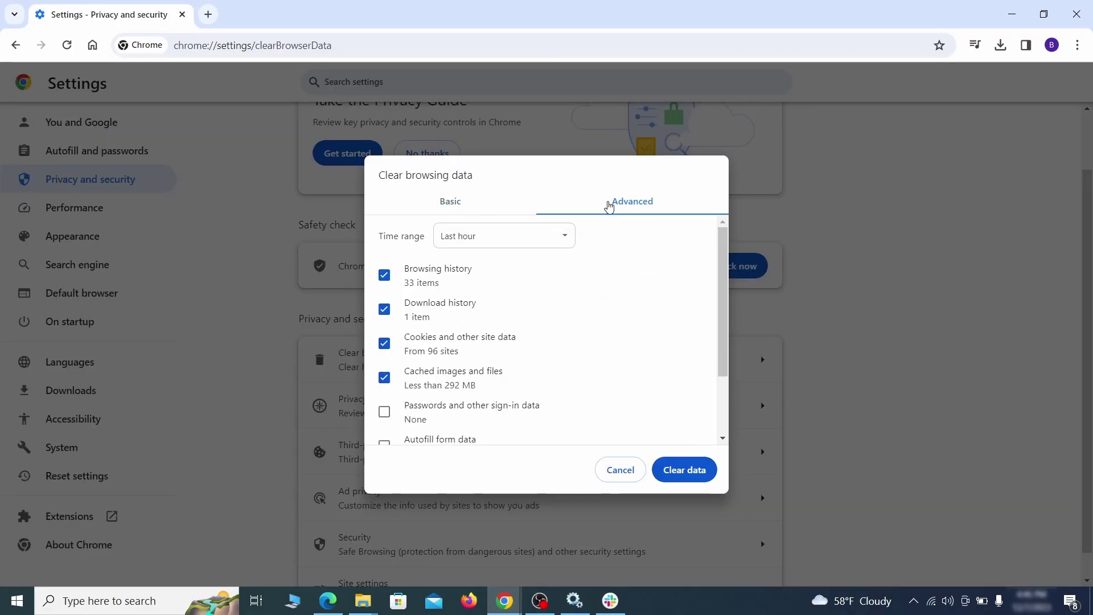
scroll(551, 325, "down", 2)
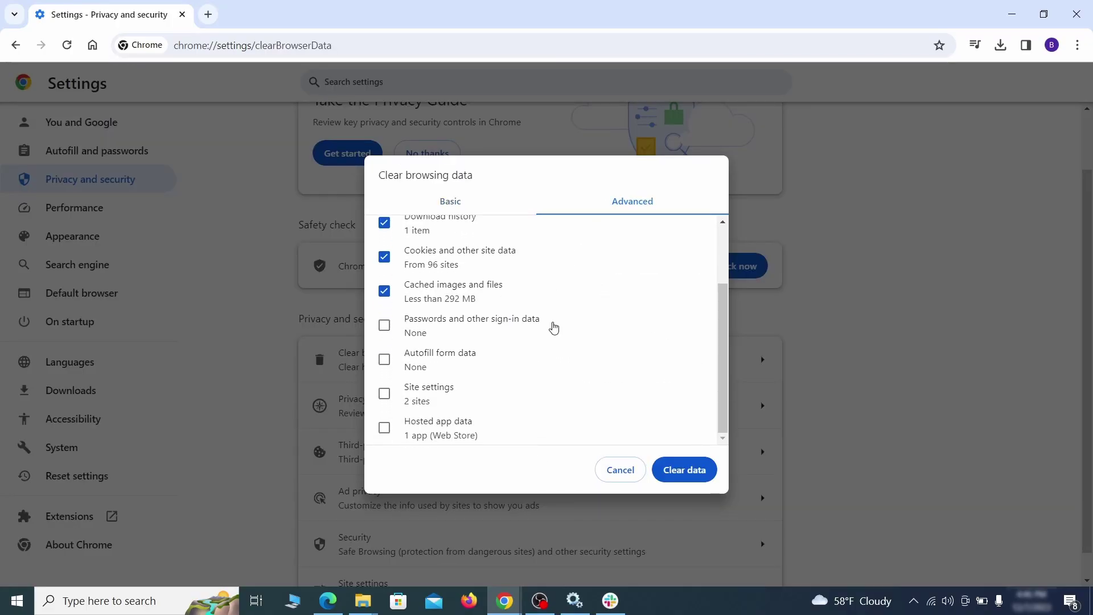
left_click(383, 359)
left_click(384, 393)
left_click(384, 428)
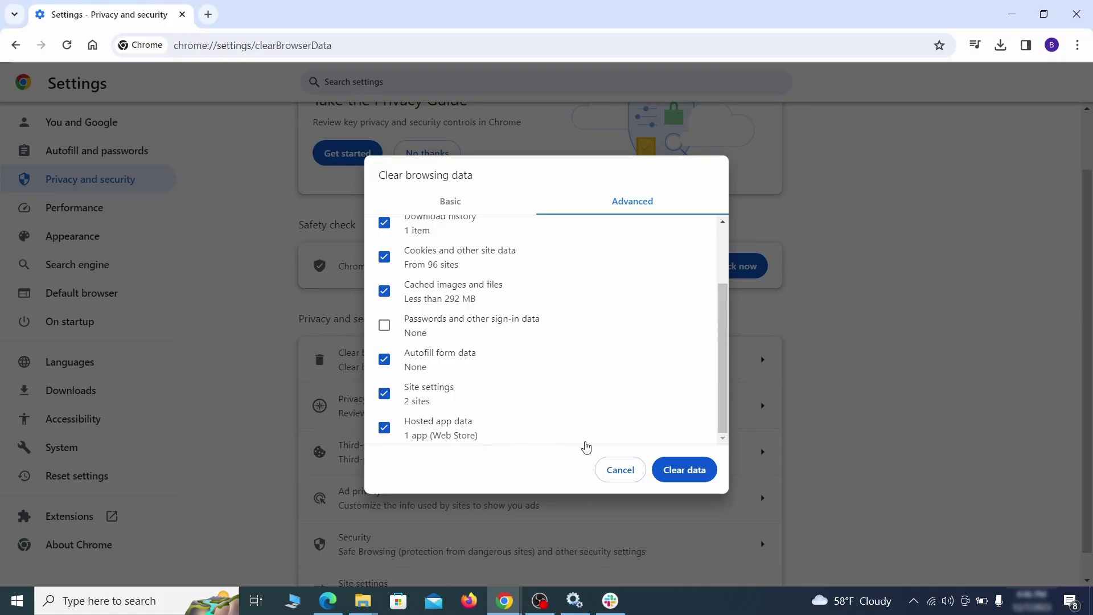
left_click(695, 473)
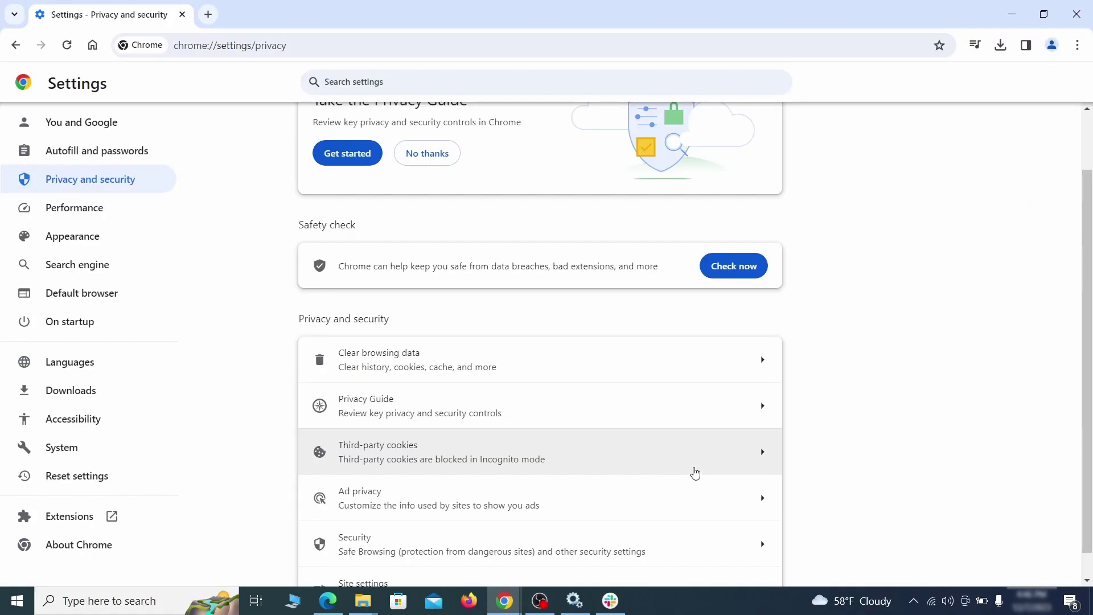
Remove ExampleRougeURL.com from the sites allowed to send notifications in Chrome's site settings
scroll(821, 374, "down", 1)
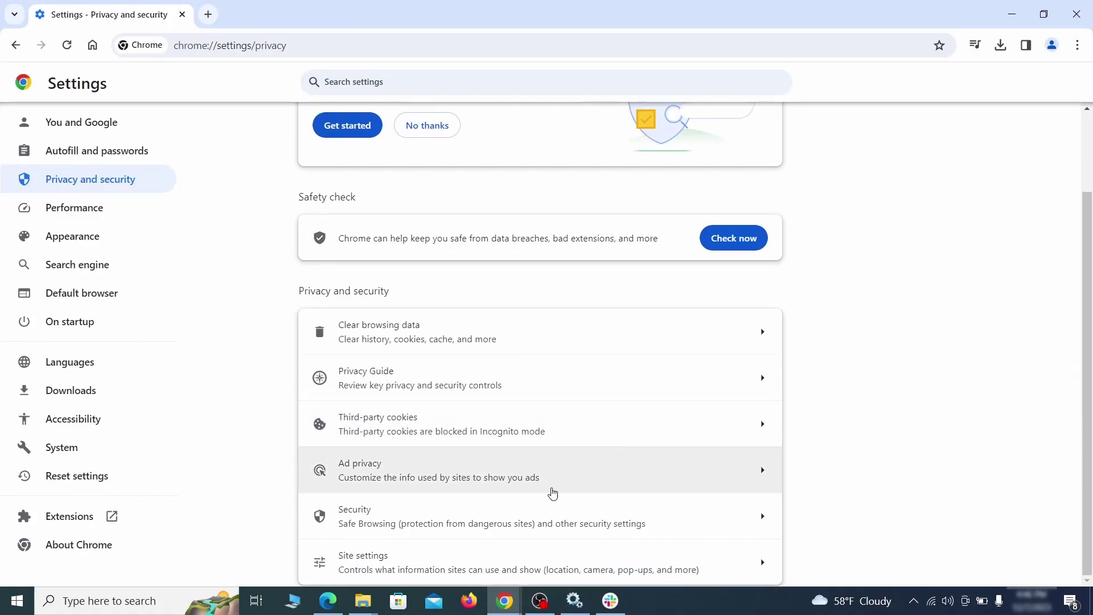
left_click(535, 557)
scroll(784, 347, "down", 3)
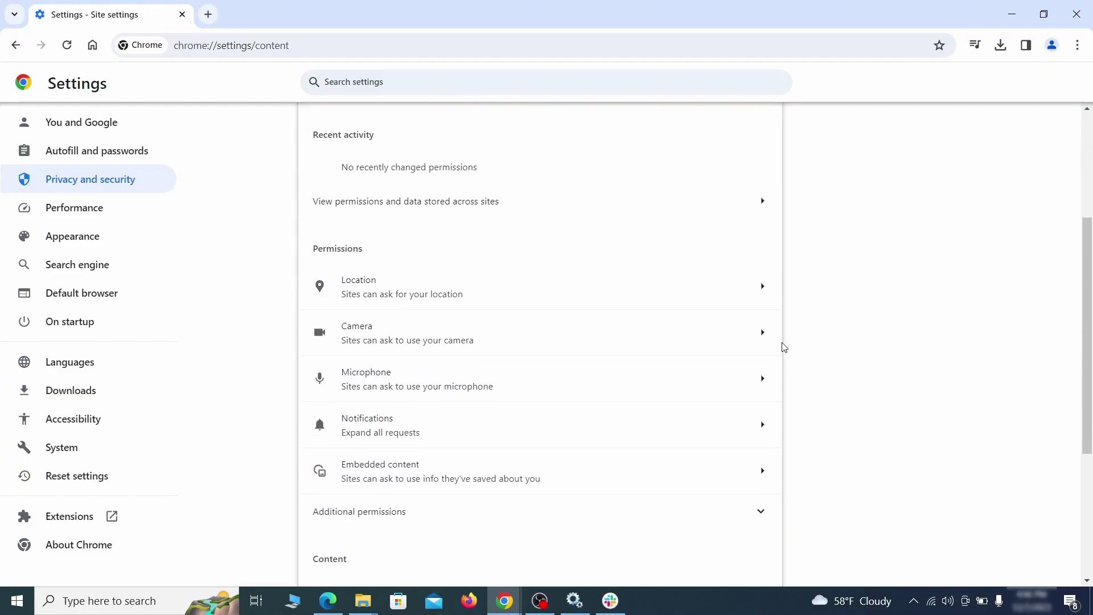
scroll(797, 330, "down", 1)
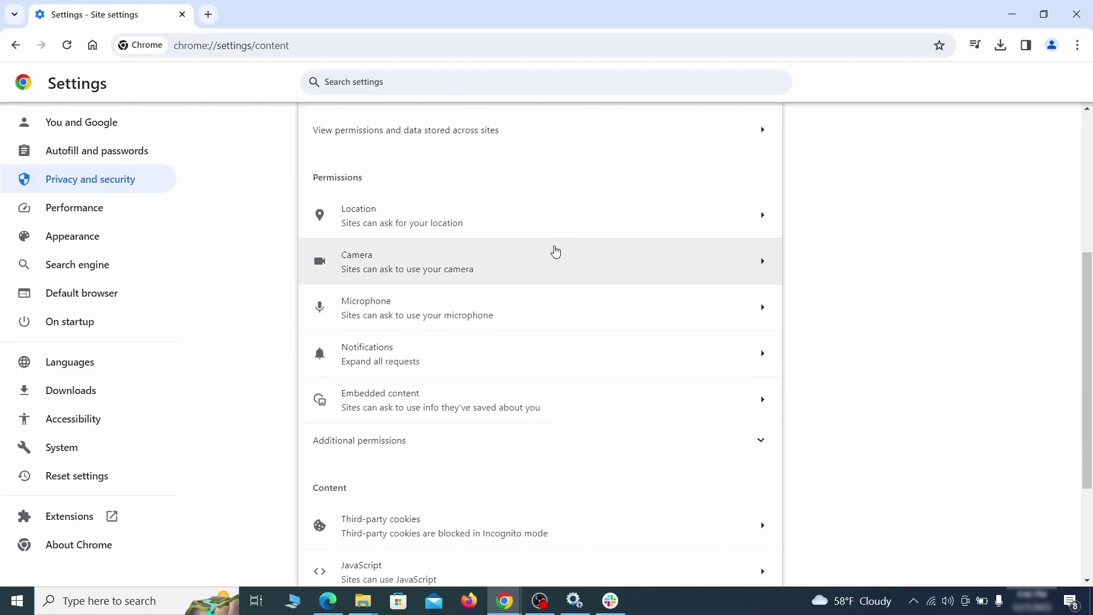
left_click(550, 226)
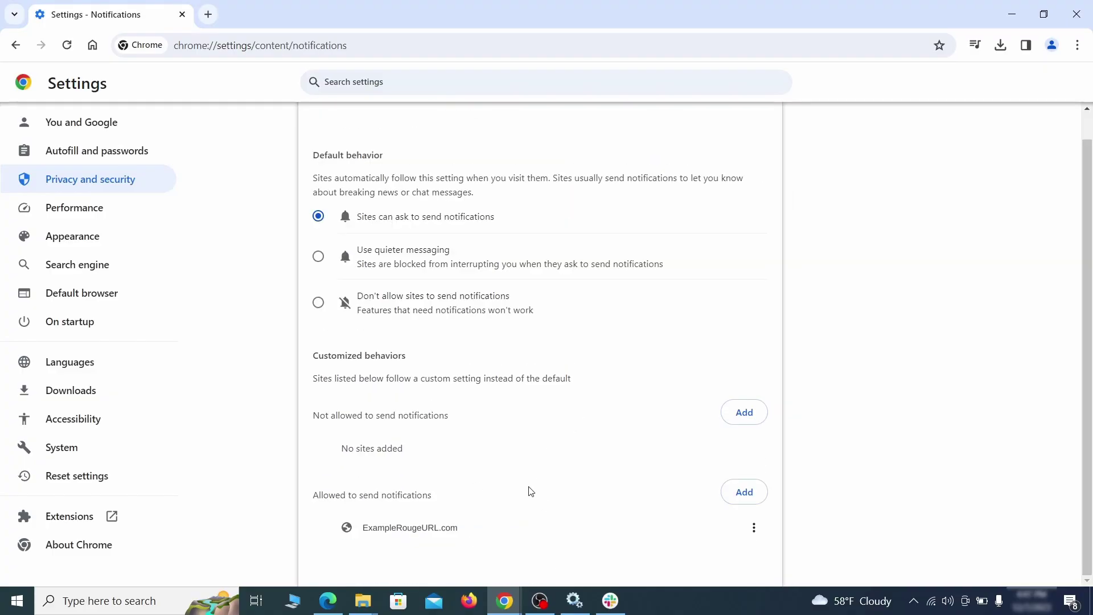
left_click(755, 530)
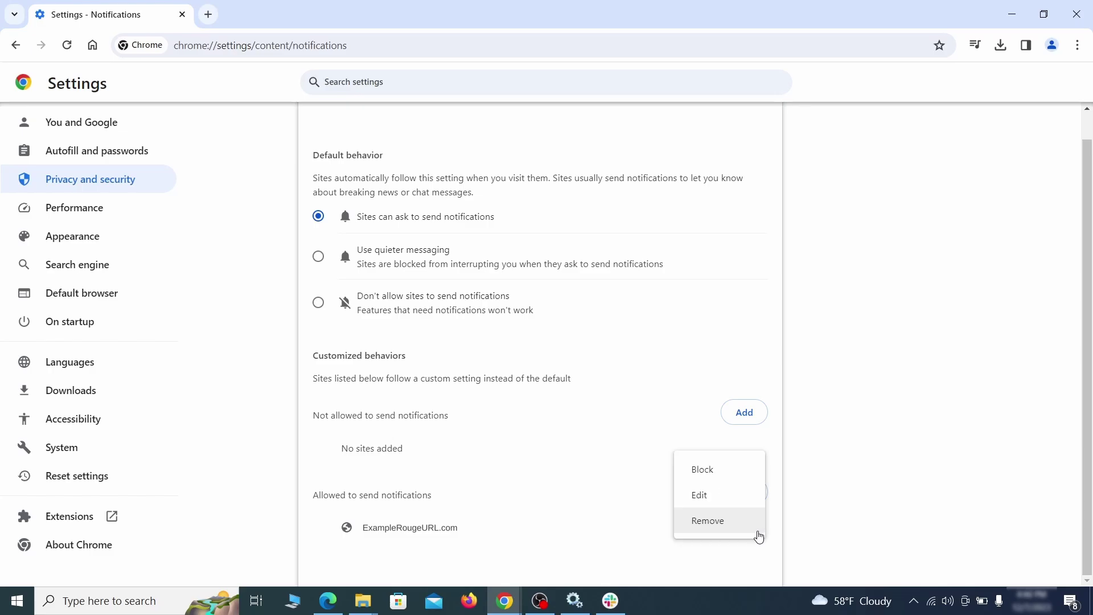
left_click(721, 526)
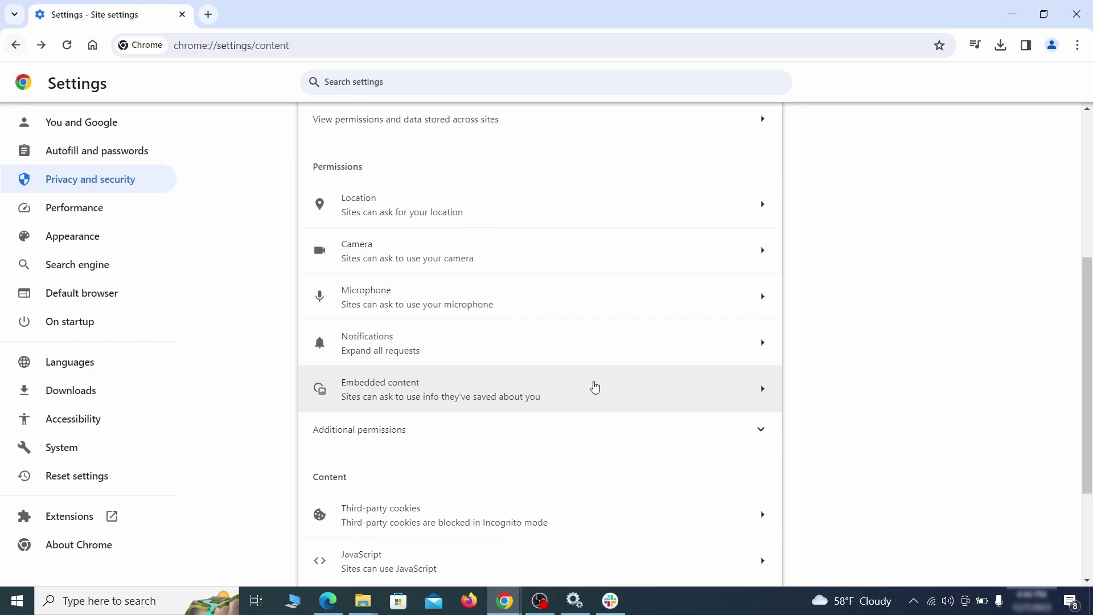
Remove ExampleRougeURL.com from the sites allowed to use third-party cookies and return to the site settings
scroll(591, 386, "down", 2)
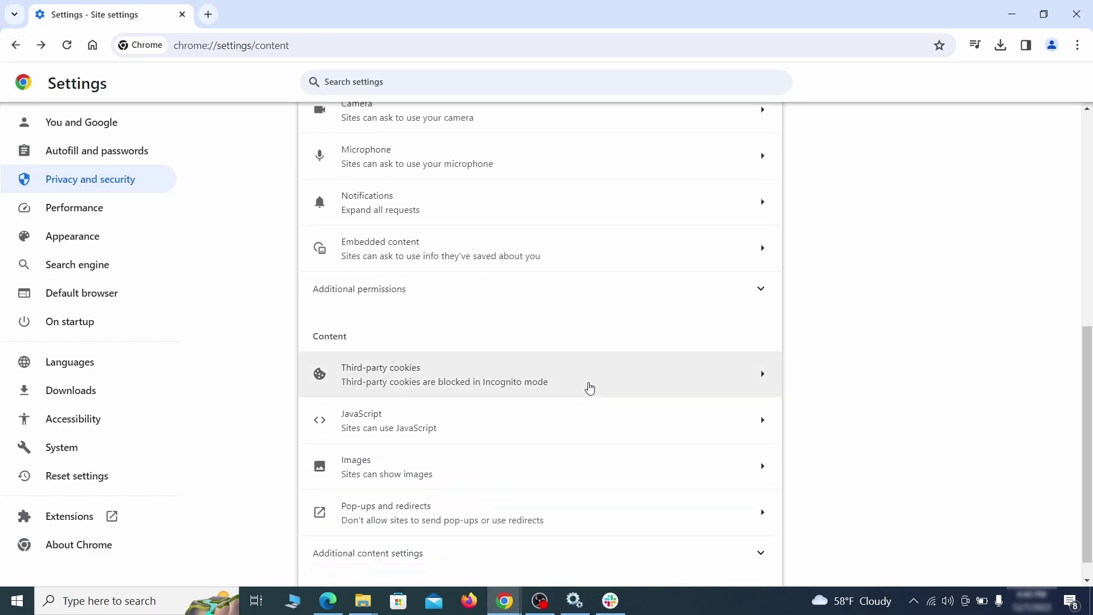
left_click(586, 382)
scroll(601, 422, "down", 5)
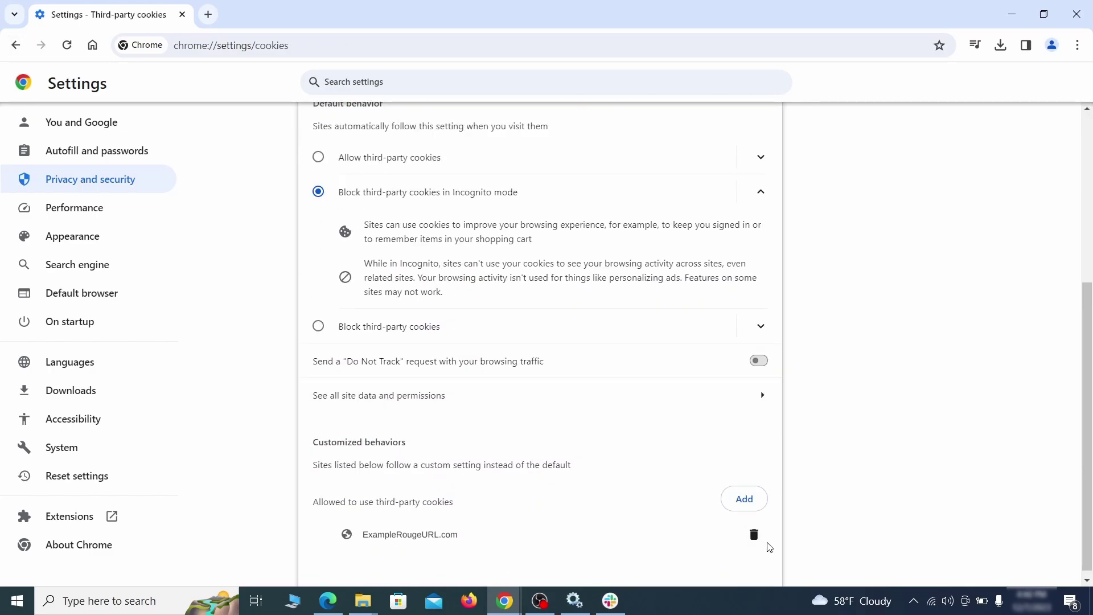
left_click(754, 536)
key("alt+Left")
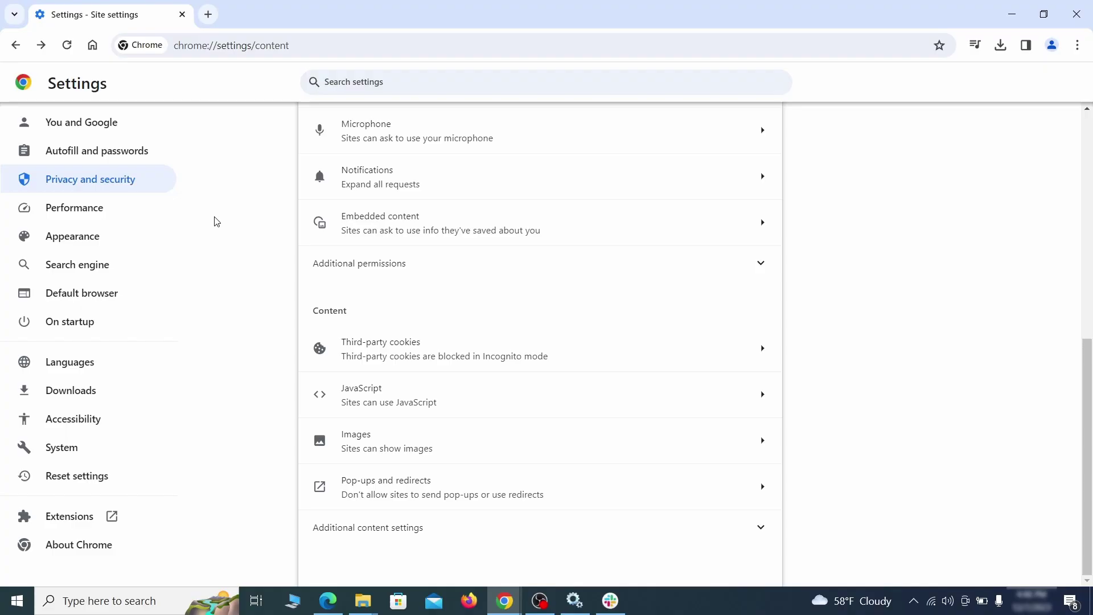
left_click(148, 237)
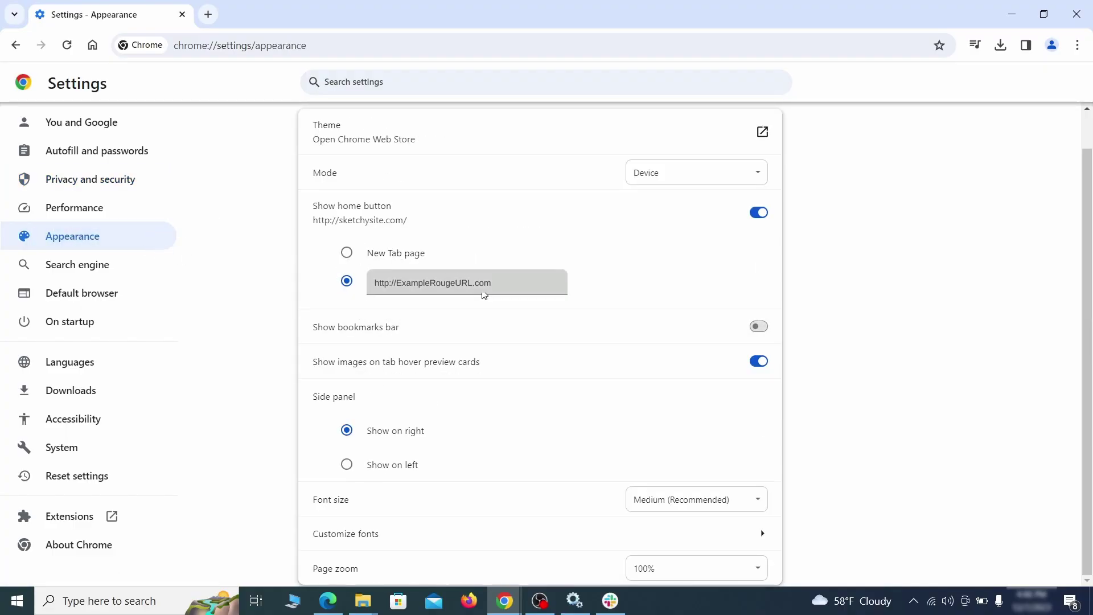
left_click(358, 283)
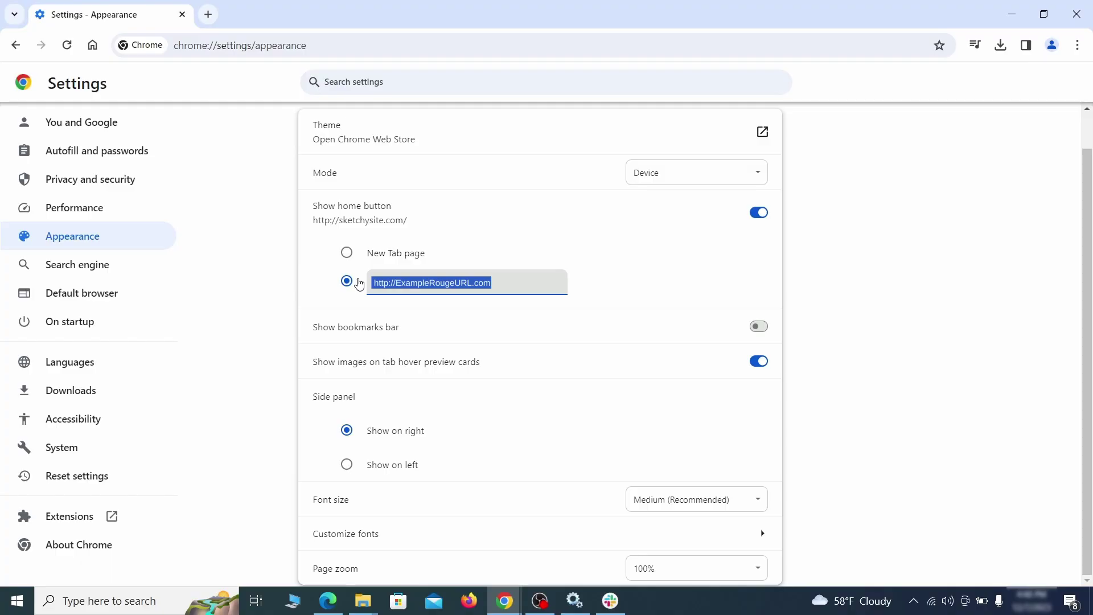
key("BackSpace")
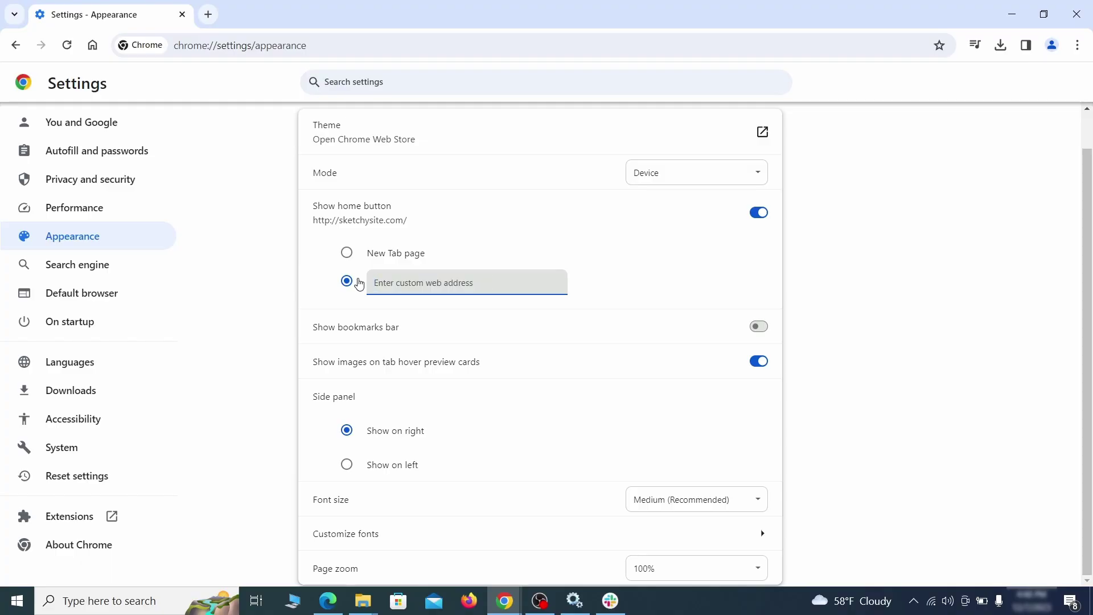
Set Google as the search engine used in Chrome's address bar
left_click(116, 267)
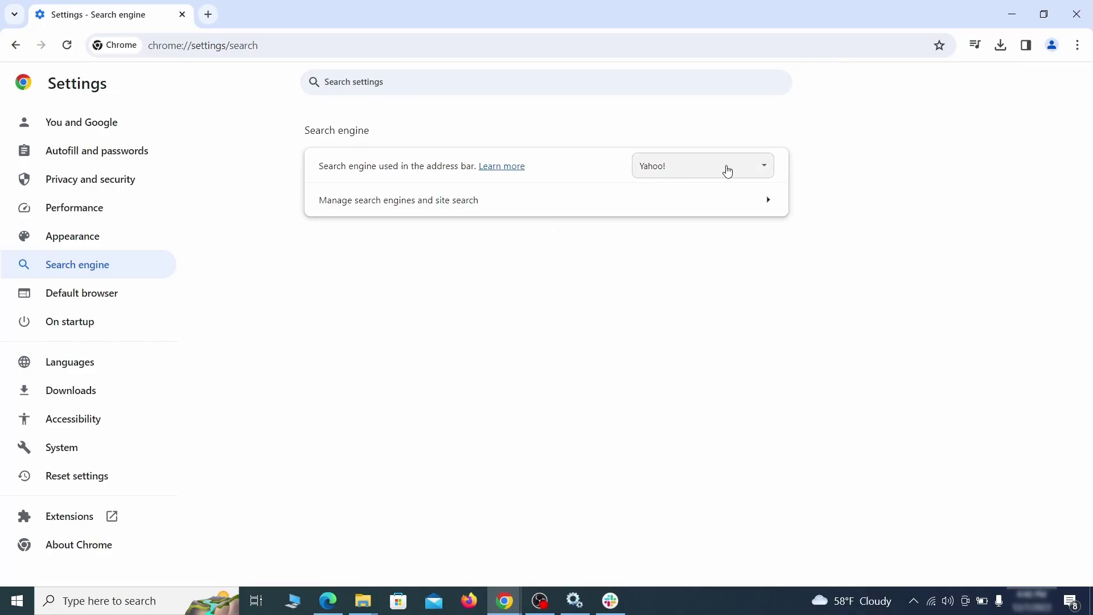
left_click(747, 170)
left_click(719, 184)
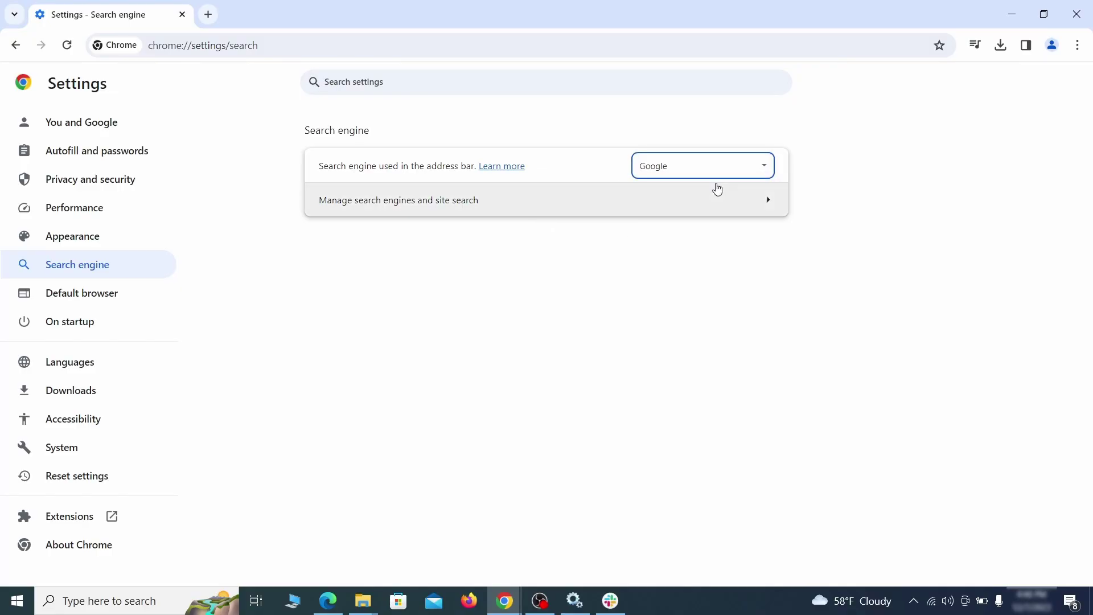
Delete the ExampleRougeURL.com site search entry from Chrome's managed search engines
left_click(701, 209)
scroll(705, 285, "down", 2)
scroll(706, 296, "down", 5)
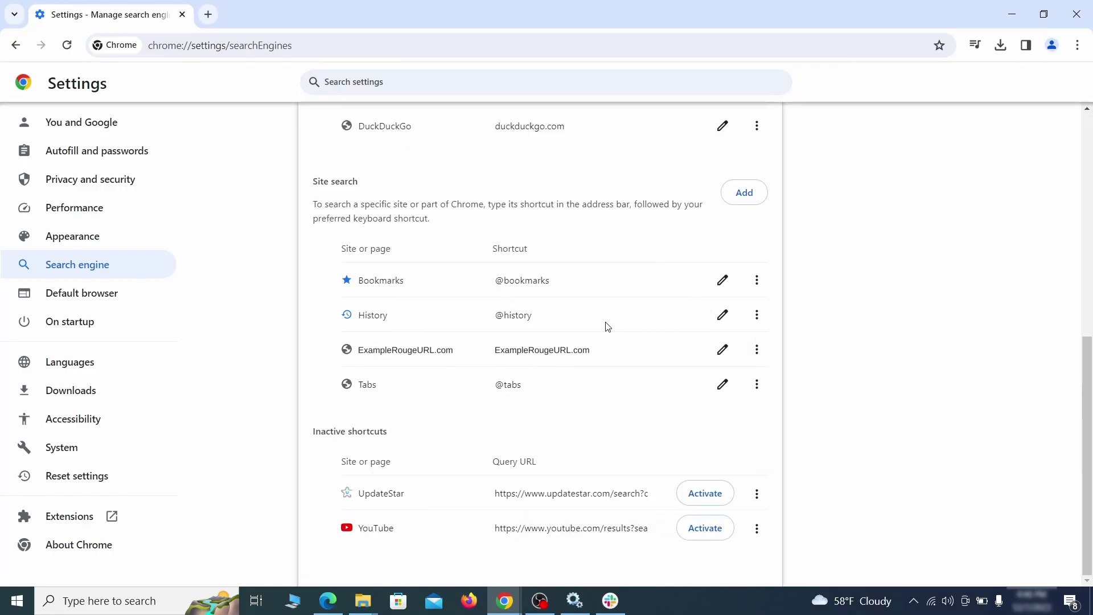
left_click(756, 351)
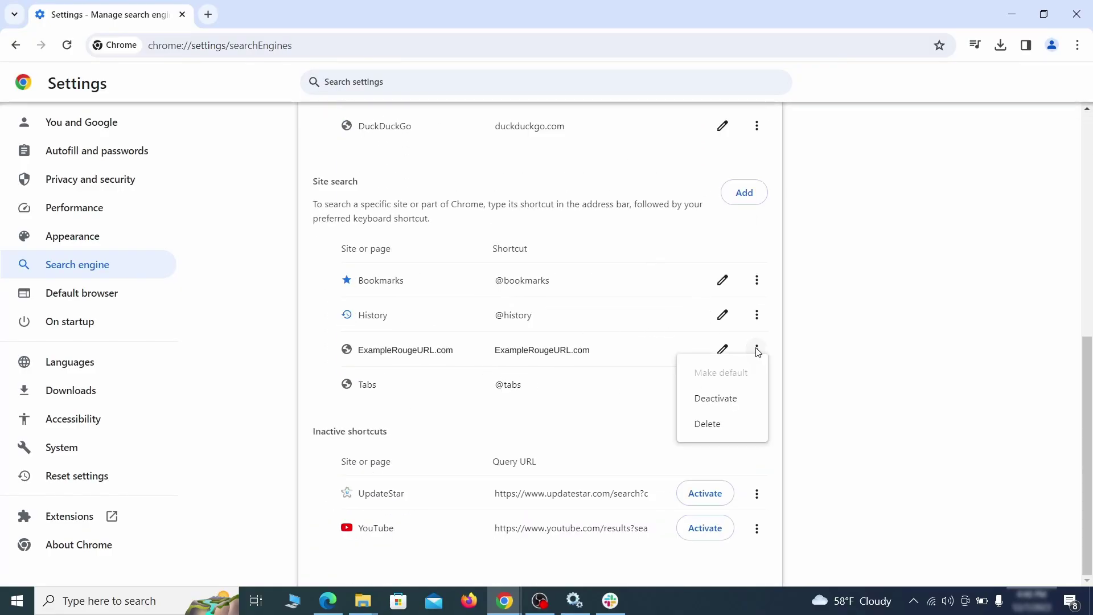
left_click(707, 424)
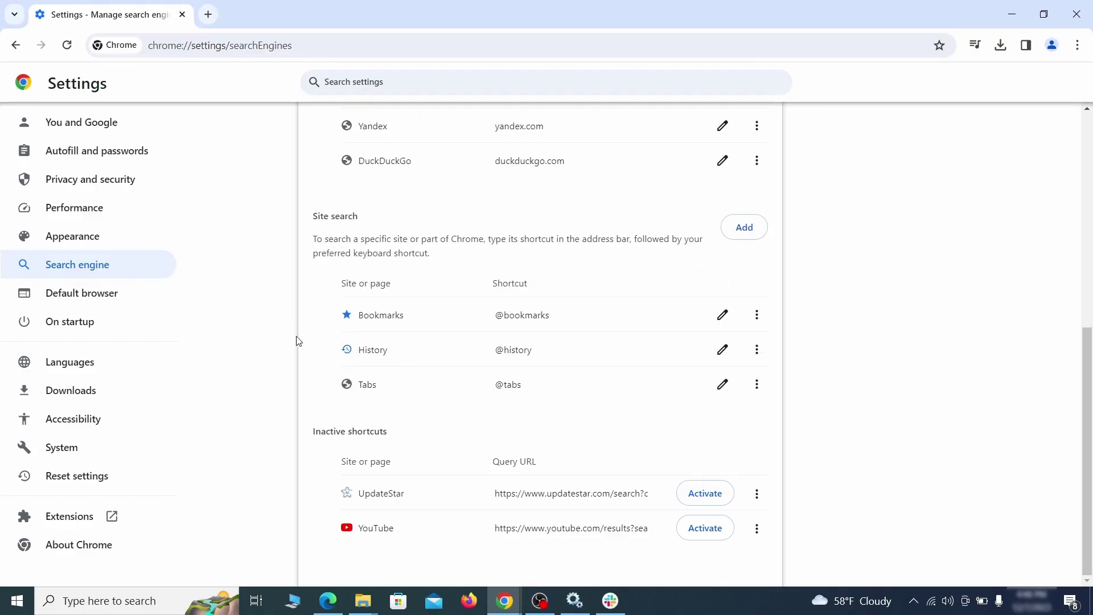
Remove ExampleRougeURL.com from Chrome's startup pages and choose to continue where you left off on startup
left_click(85, 319)
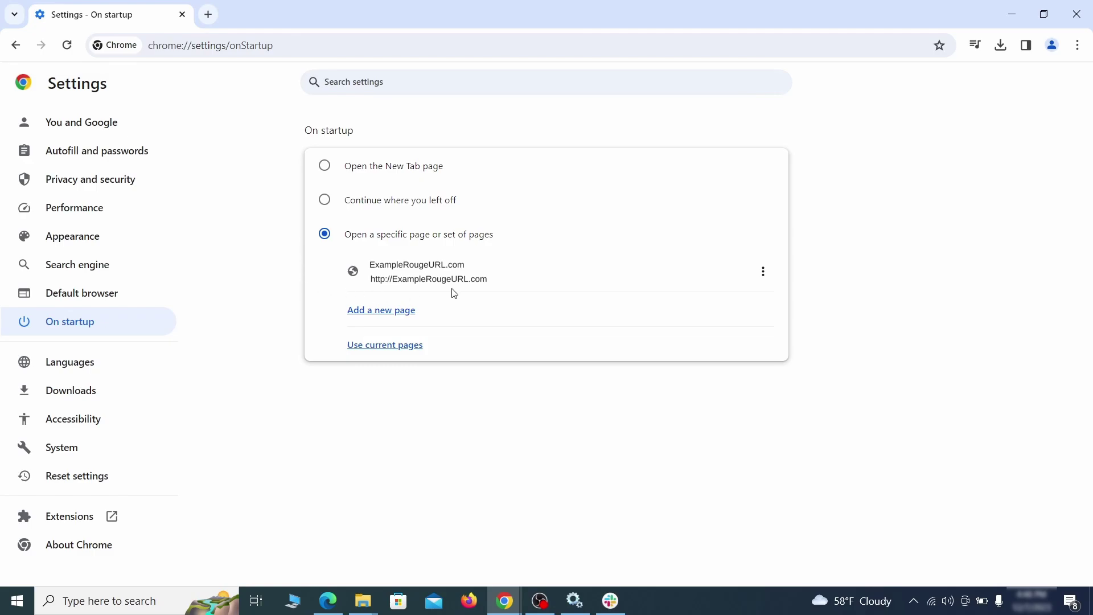
left_click(763, 274)
left_click(730, 306)
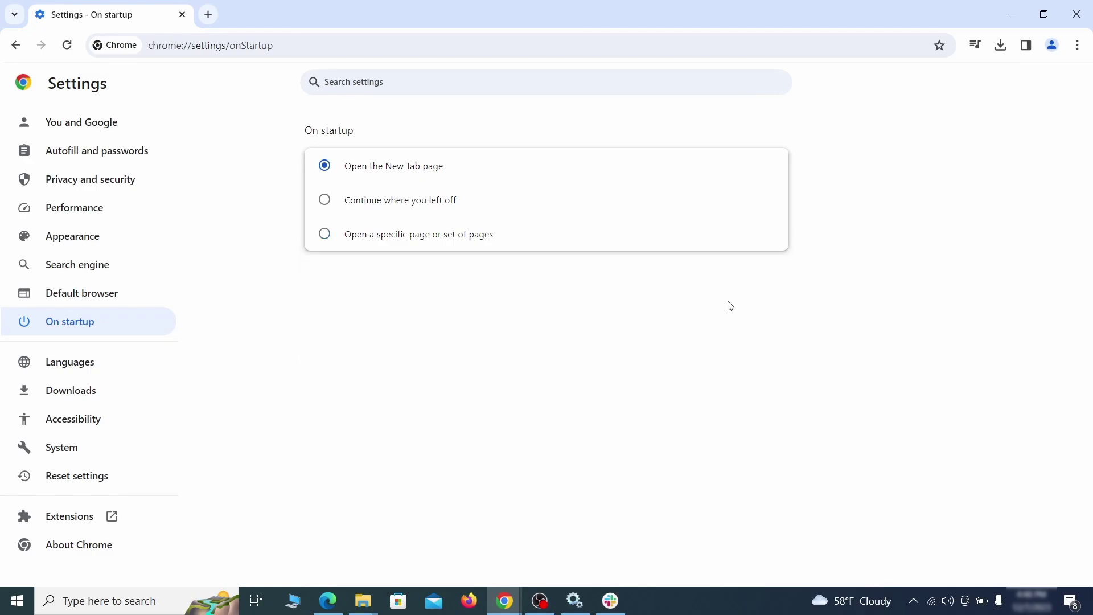
left_click(325, 205)
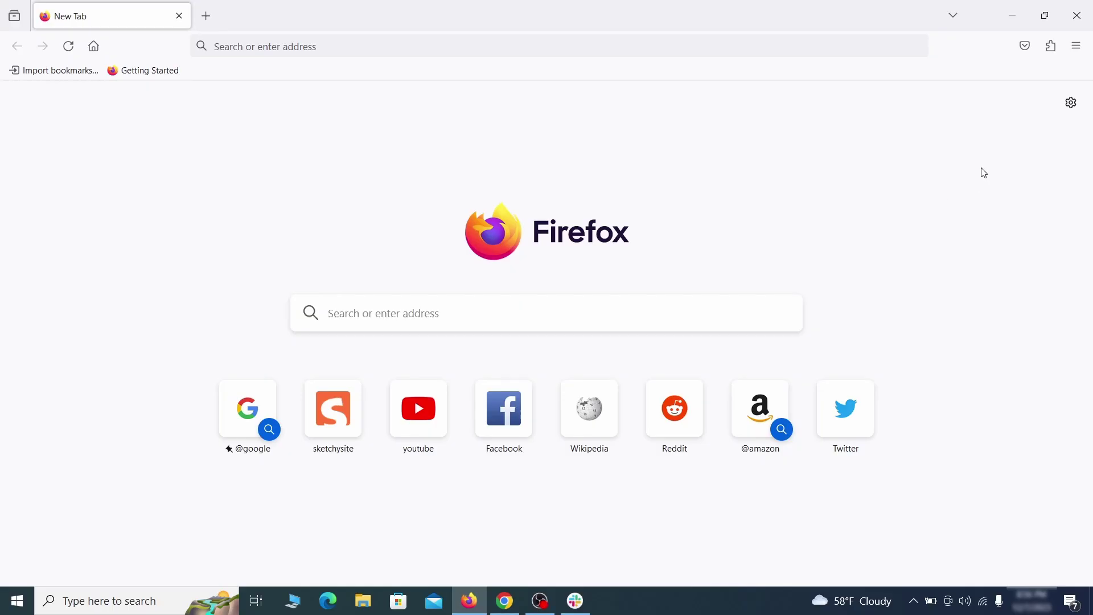
In Firefox, disable the Contenu+ extension and remove it from the add-ons manager
left_click(1052, 46)
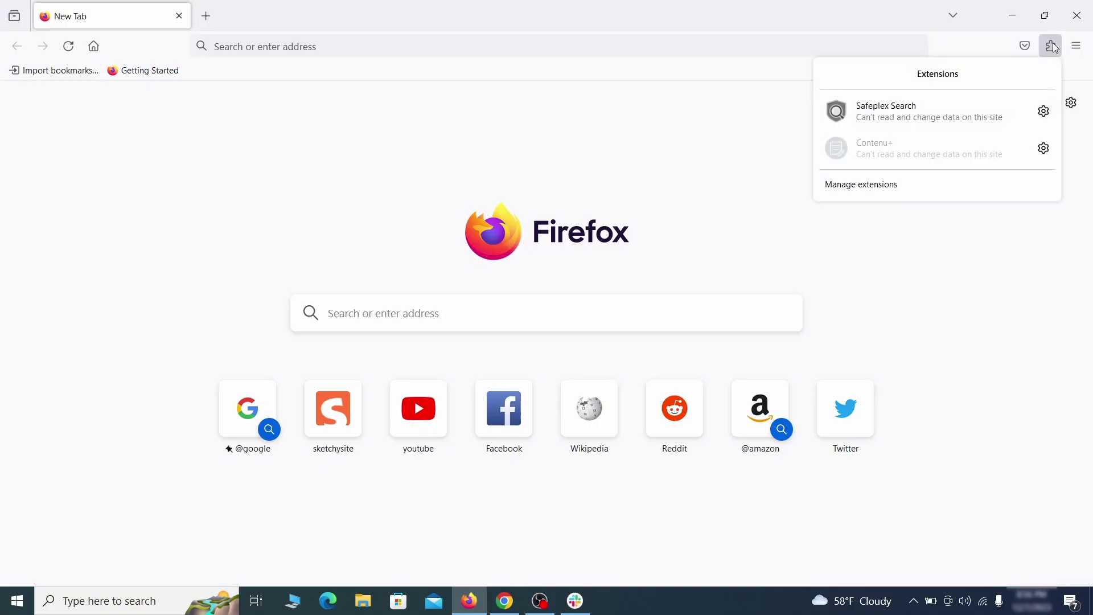
left_click(920, 186)
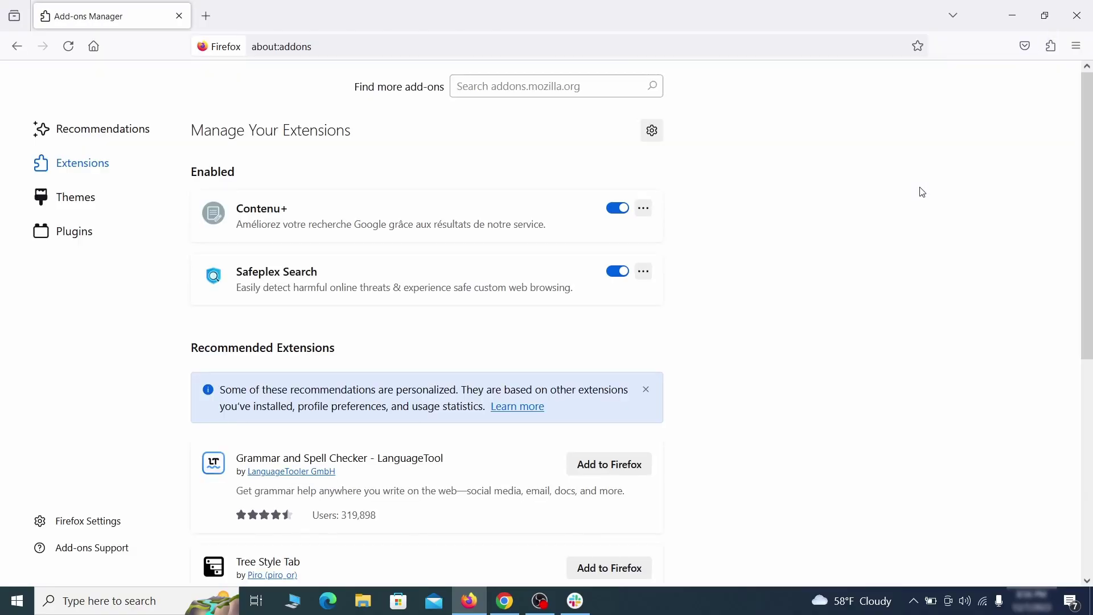
left_click(617, 208)
left_click(644, 208)
left_click(689, 230)
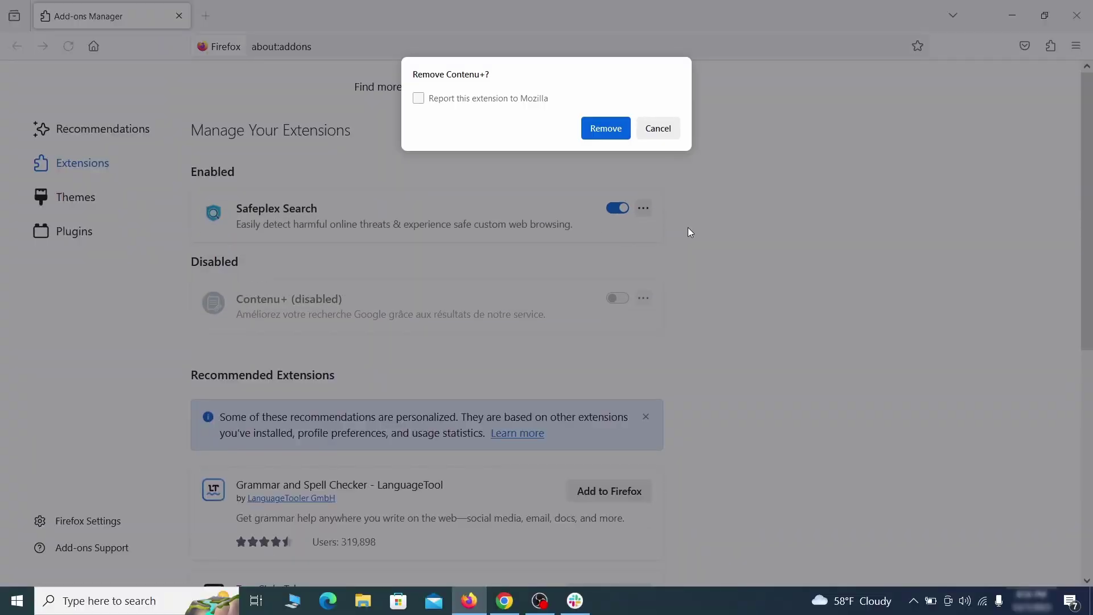
left_click(606, 128)
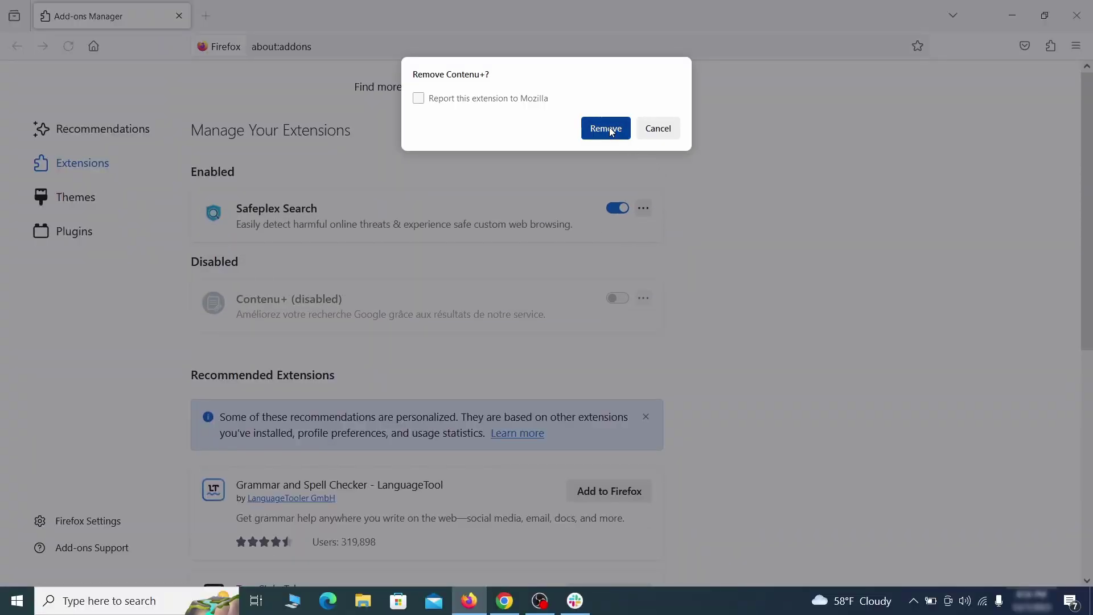
Clear the custom ExampleRougeURL.com address for the homepage and new windows in Firefox's settings
left_click(1076, 50)
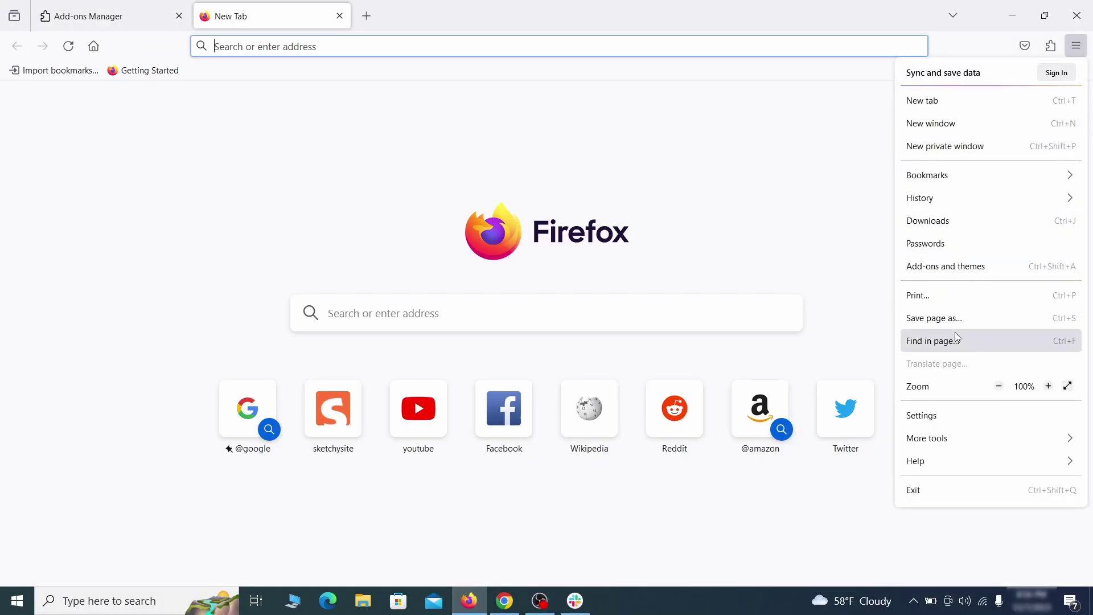
left_click(946, 420)
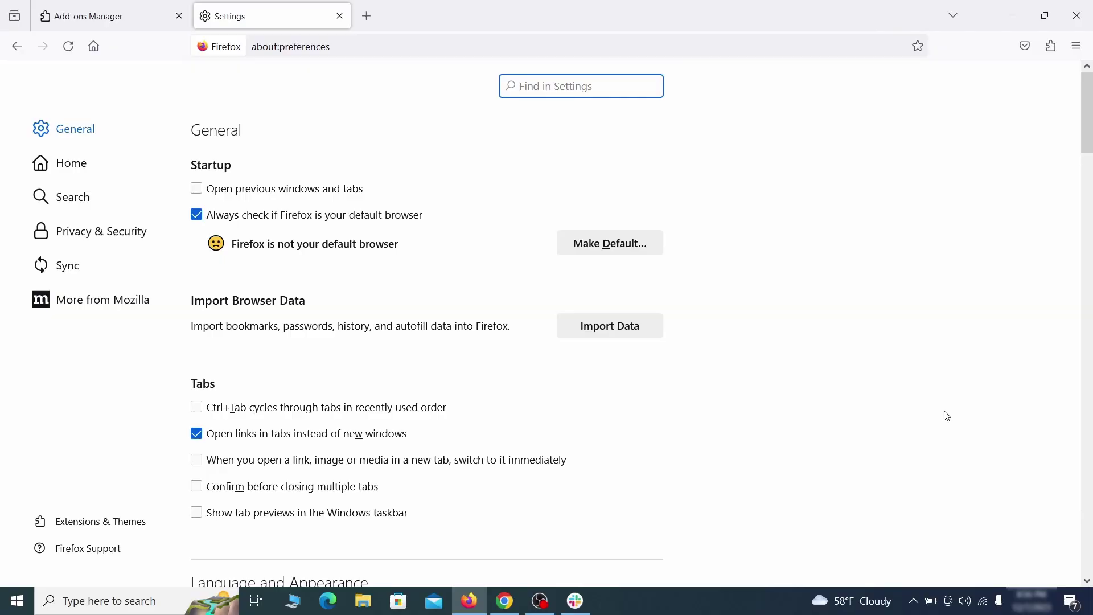
left_click(82, 164)
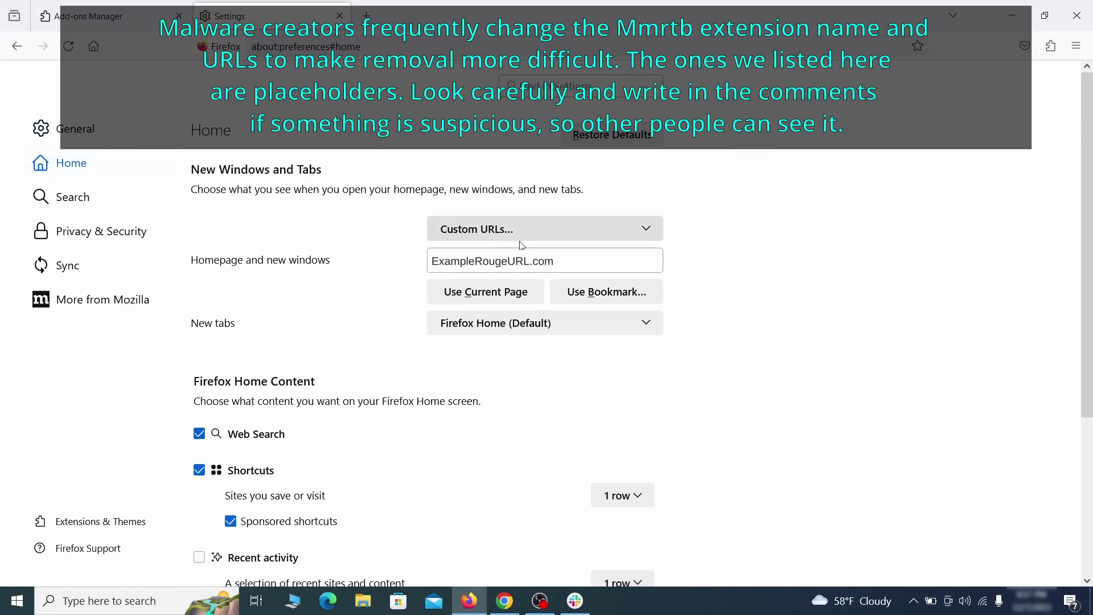
triple_click(551, 260)
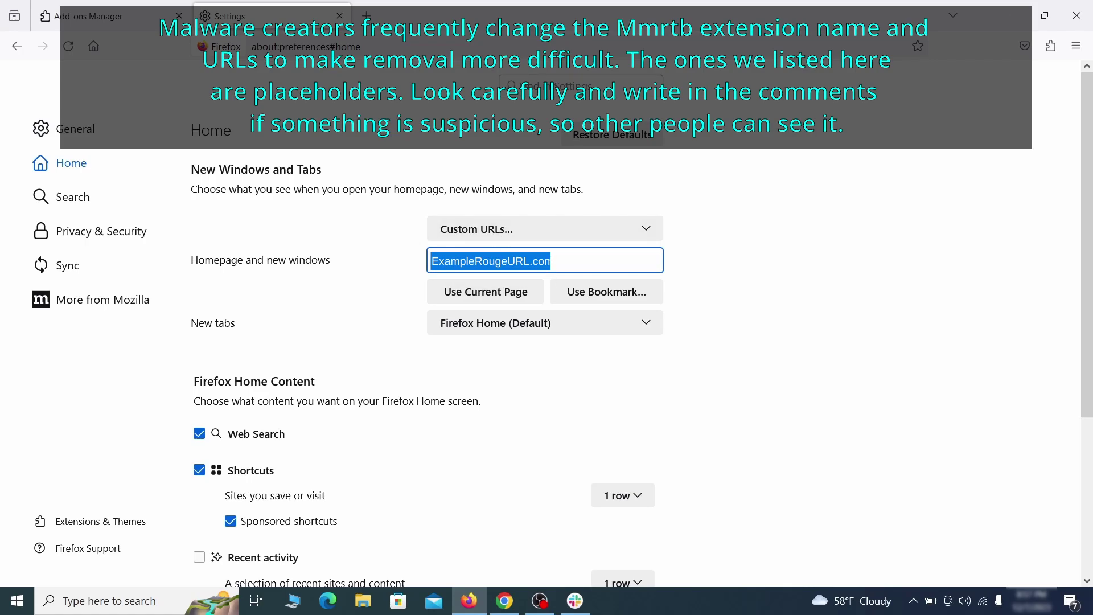
key("BackSpace")
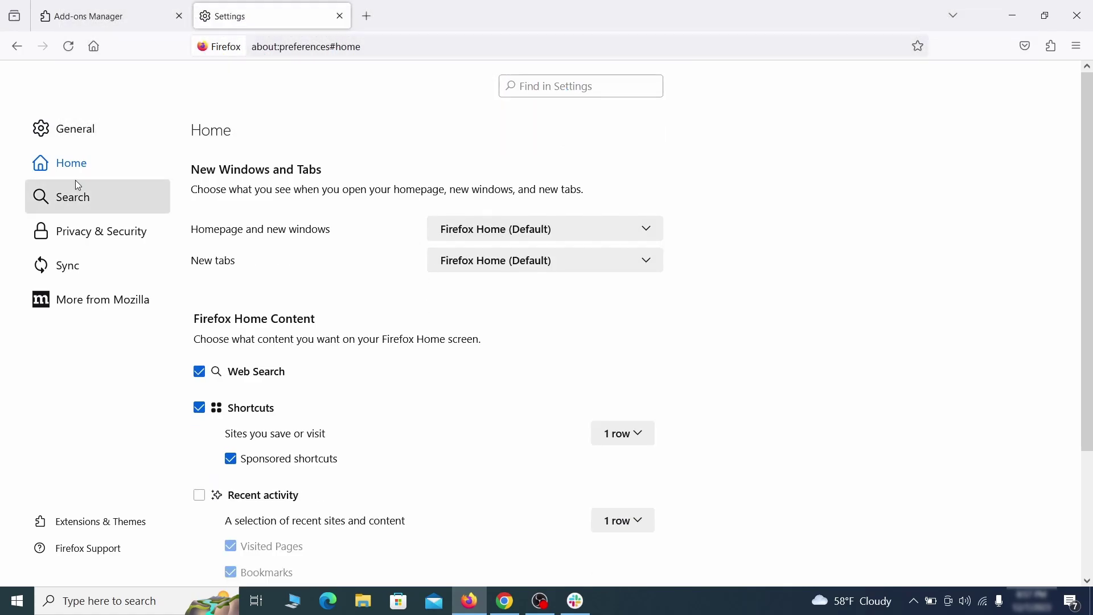
Set Firefox's default search engine to Google
left_click(78, 198)
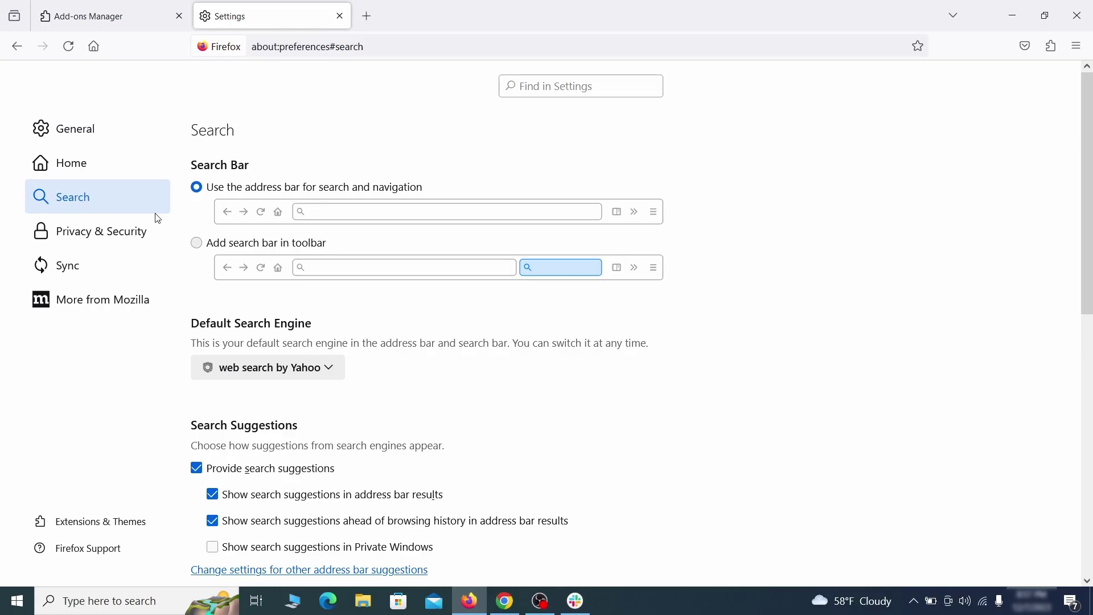
scroll(366, 303, "down", 2)
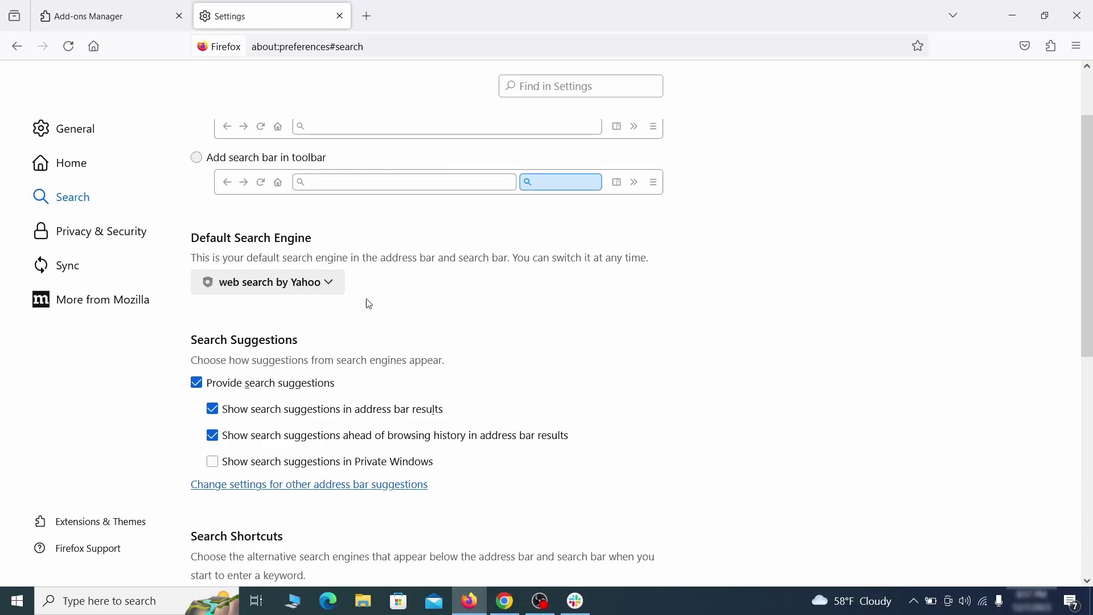
left_click(324, 288)
left_click(316, 304)
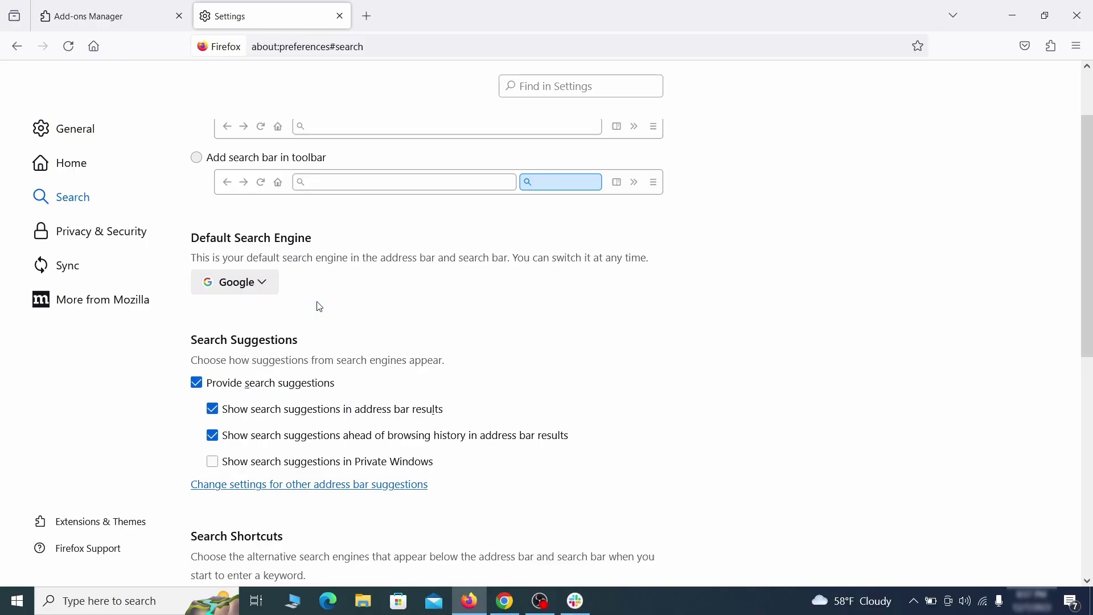
Remove the web search by Yahoo engine from Firefox's search shortcuts
scroll(529, 318, "down", 4)
scroll(597, 288, "down", 3)
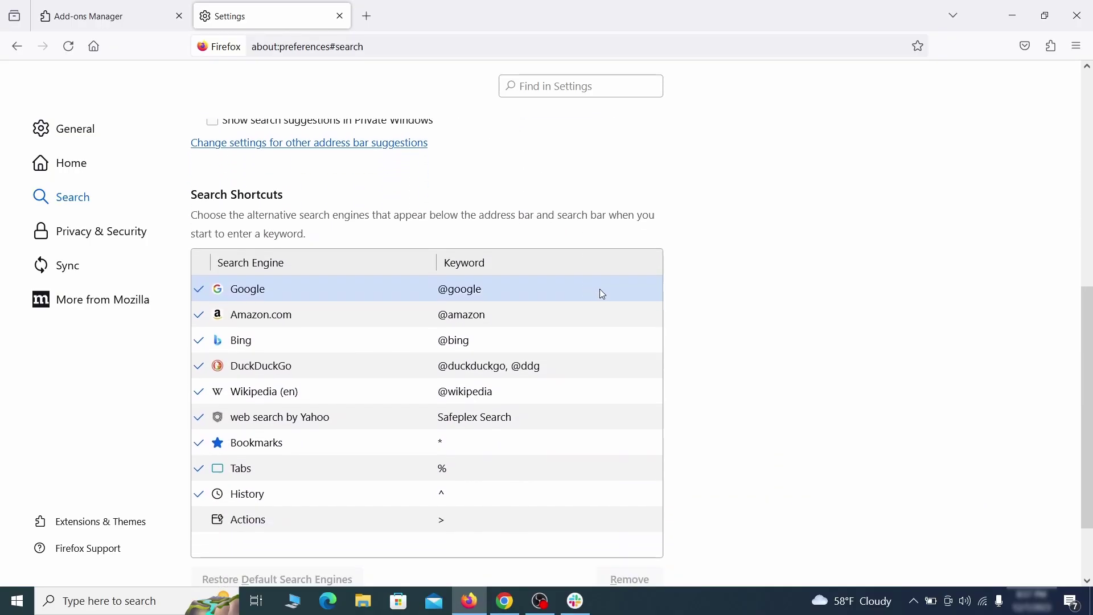
scroll(599, 289, "down", 3)
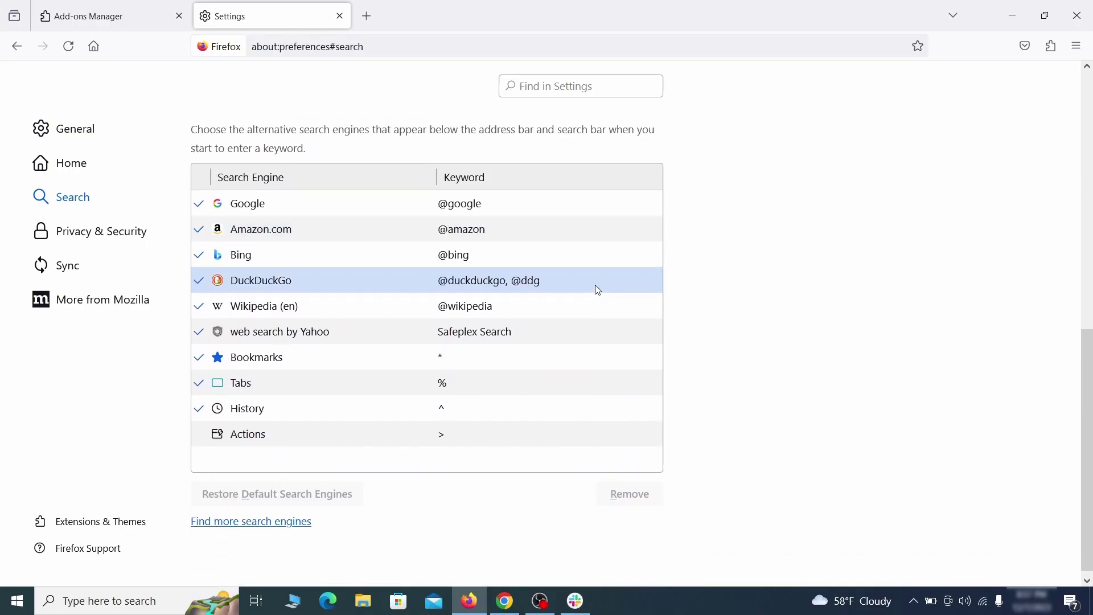
left_click(543, 336)
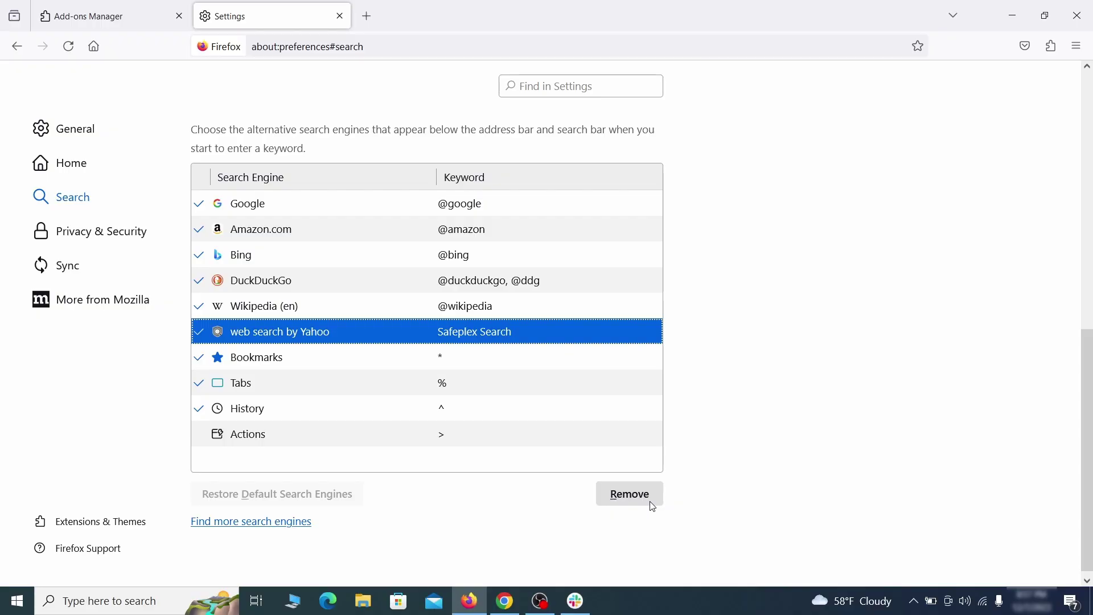
left_click(630, 494)
scroll(518, 357, "up", 3)
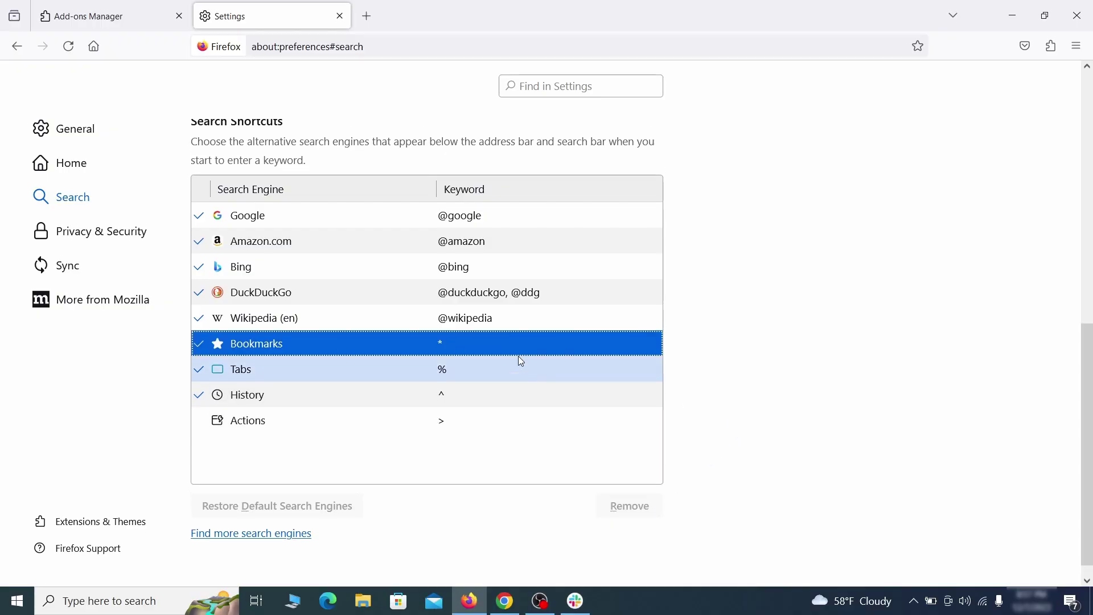
Clear Firefox's cookies, site data and cached web content from the privacy settings
left_click(105, 229)
scroll(727, 262, "down", 8)
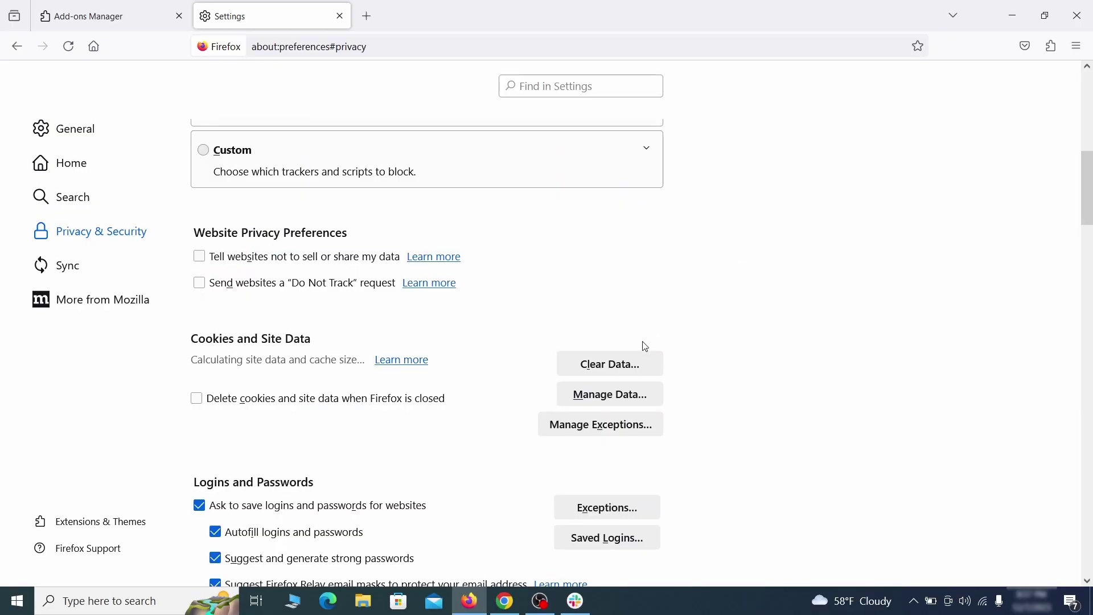
left_click(624, 365)
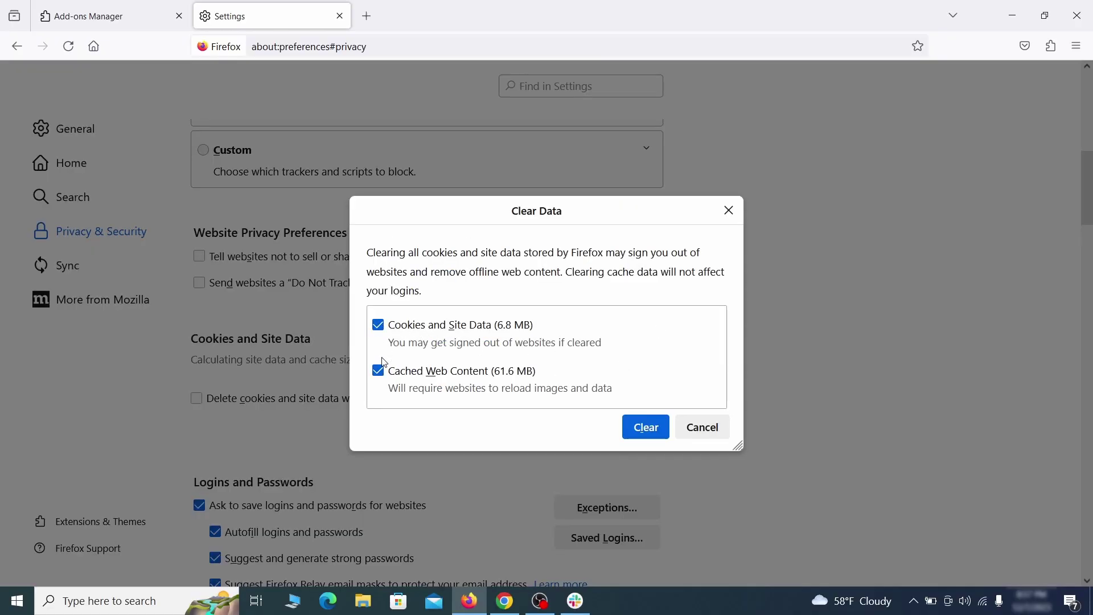
left_click(660, 429)
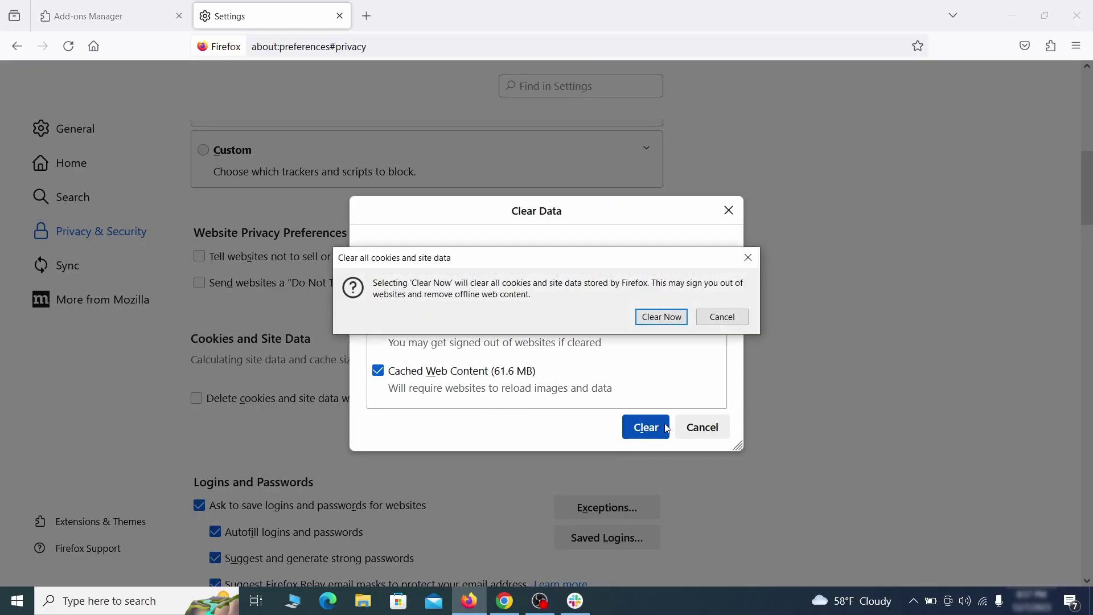
left_click(665, 320)
Open the notification permission settings in Firefox's privacy and security preferences
scroll(738, 349, "down", 5)
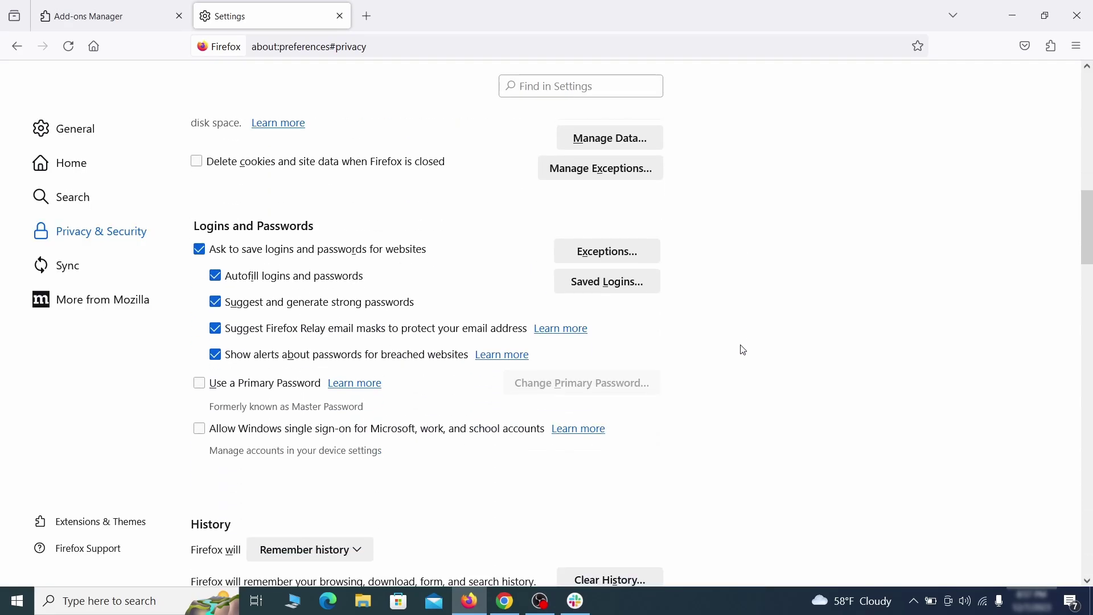
scroll(744, 350, "down", 10)
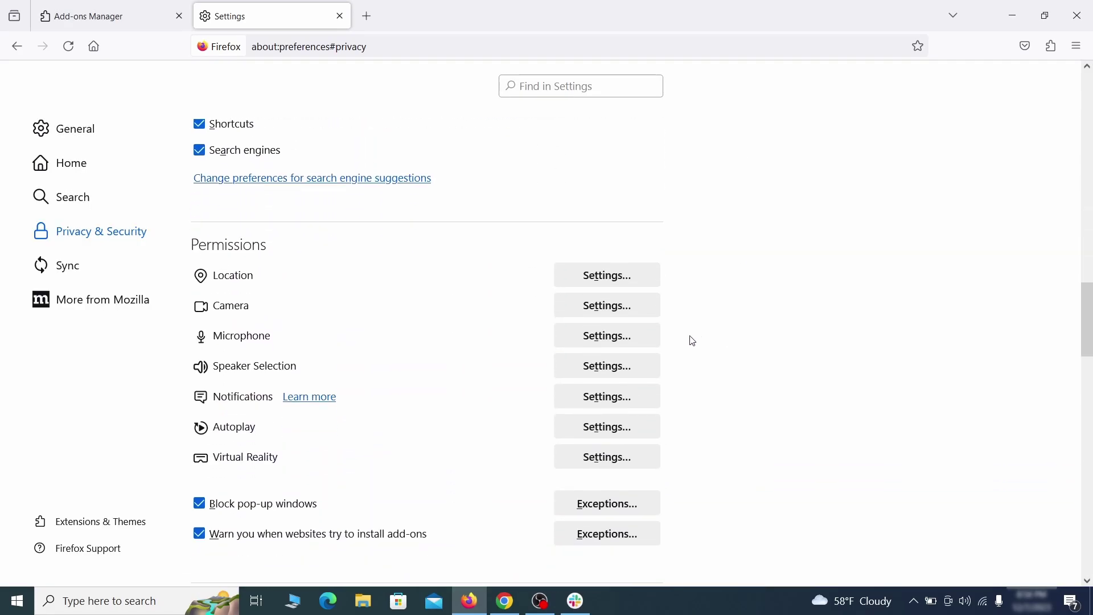
left_click(631, 400)
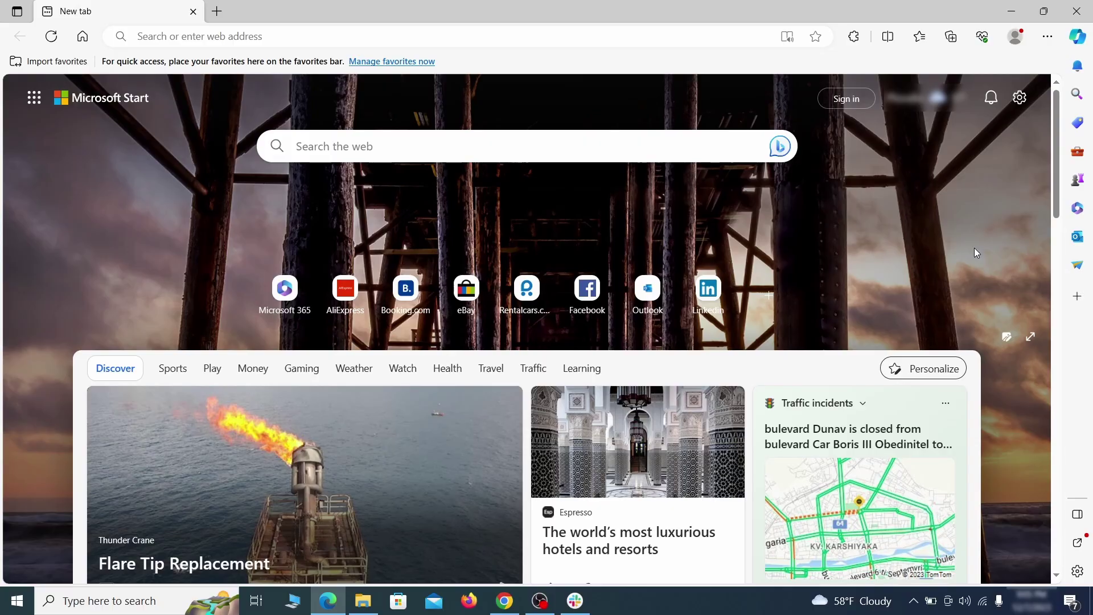
Switch to Microsoft Edge, then disable and remove the Quidco Cashback Reminder extension
left_click(1047, 36)
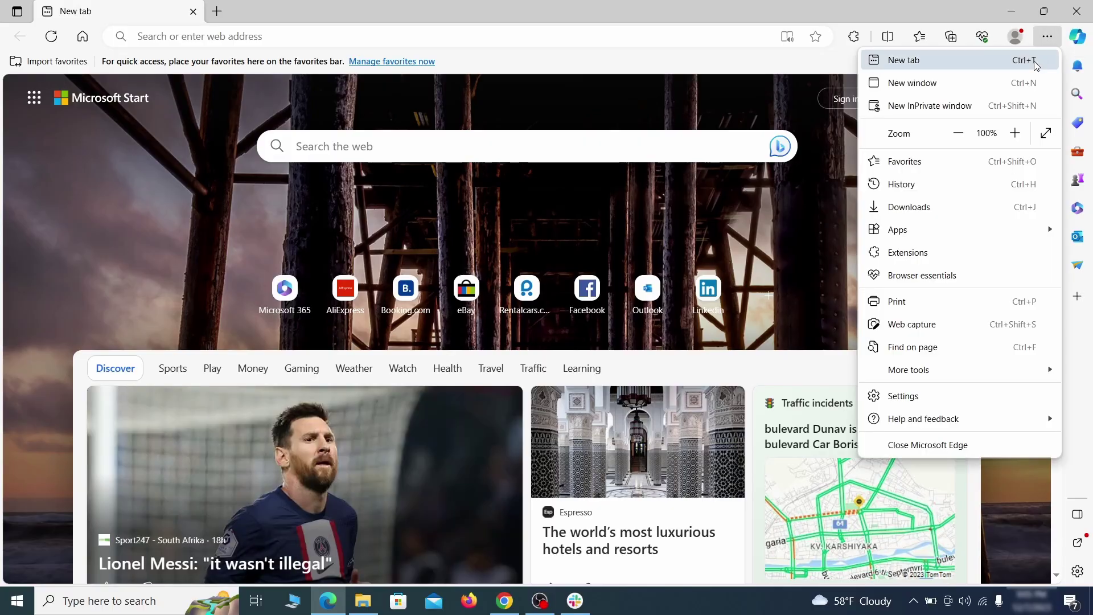
left_click(939, 251)
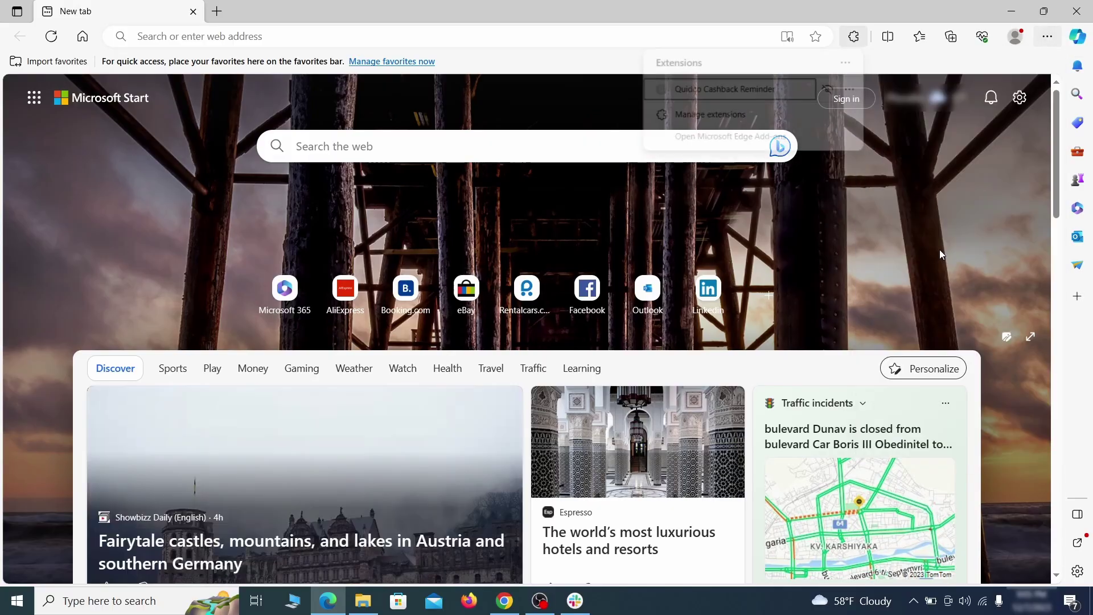
left_click(706, 117)
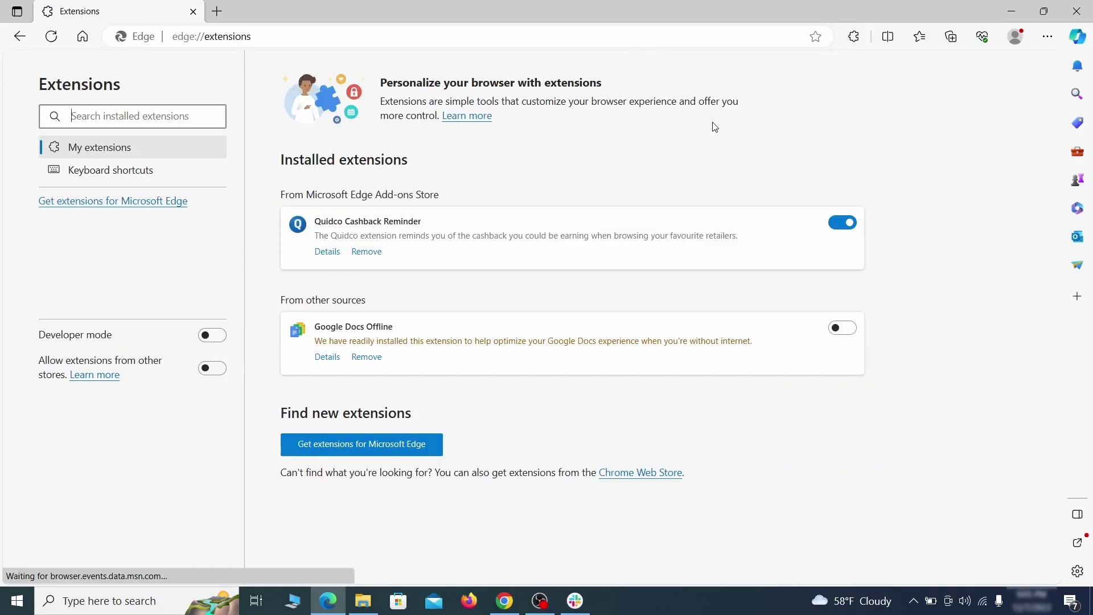
left_click(844, 223)
left_click(365, 252)
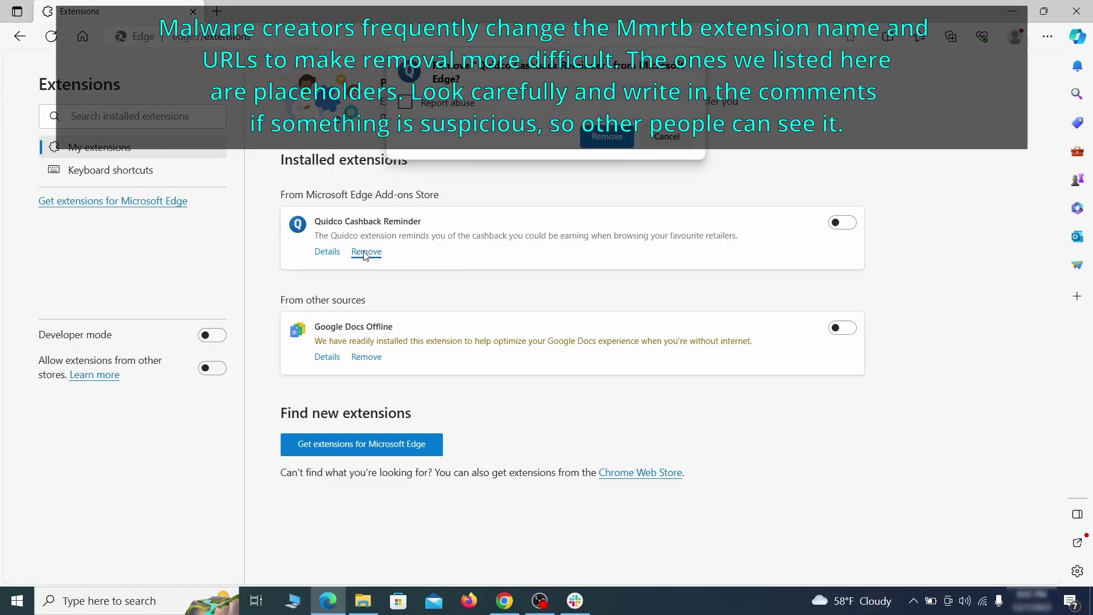
left_click(607, 138)
Clear Edge's browsing data for the last hour, including history, cookies, cached files and site permissions, from the settings in a new tab
key("ctrl+t")
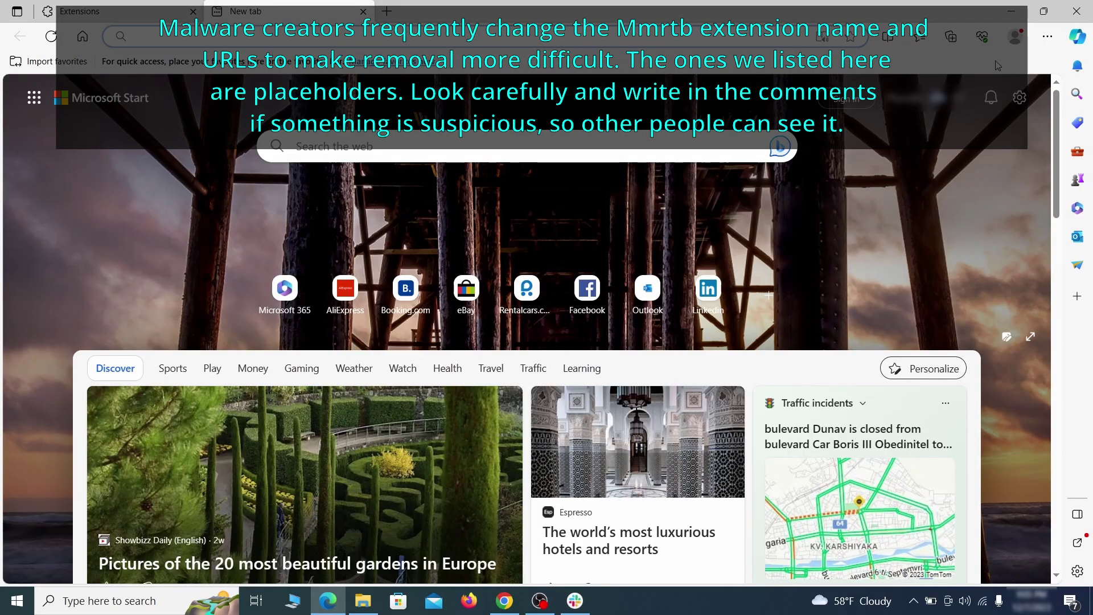
left_click(1047, 38)
left_click(905, 392)
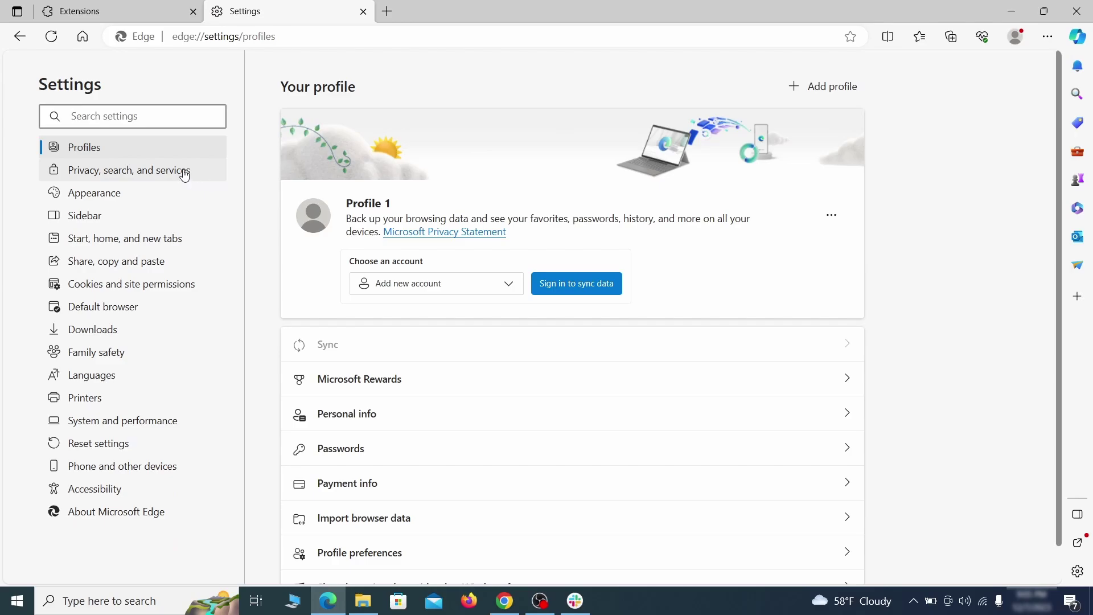
left_click(184, 174)
scroll(592, 349, "down", 4)
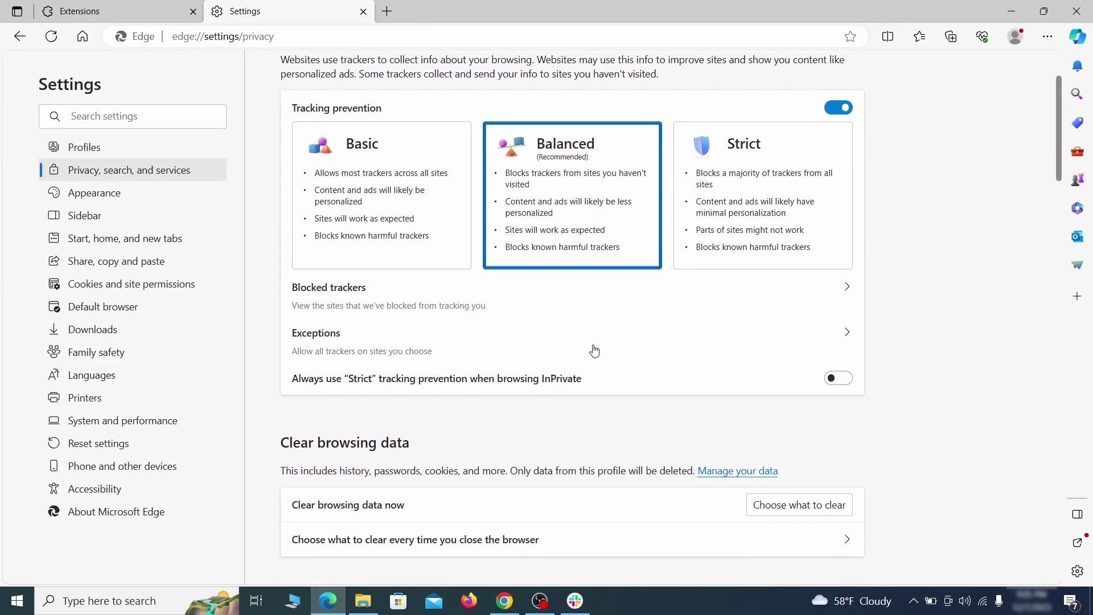
left_click(820, 398)
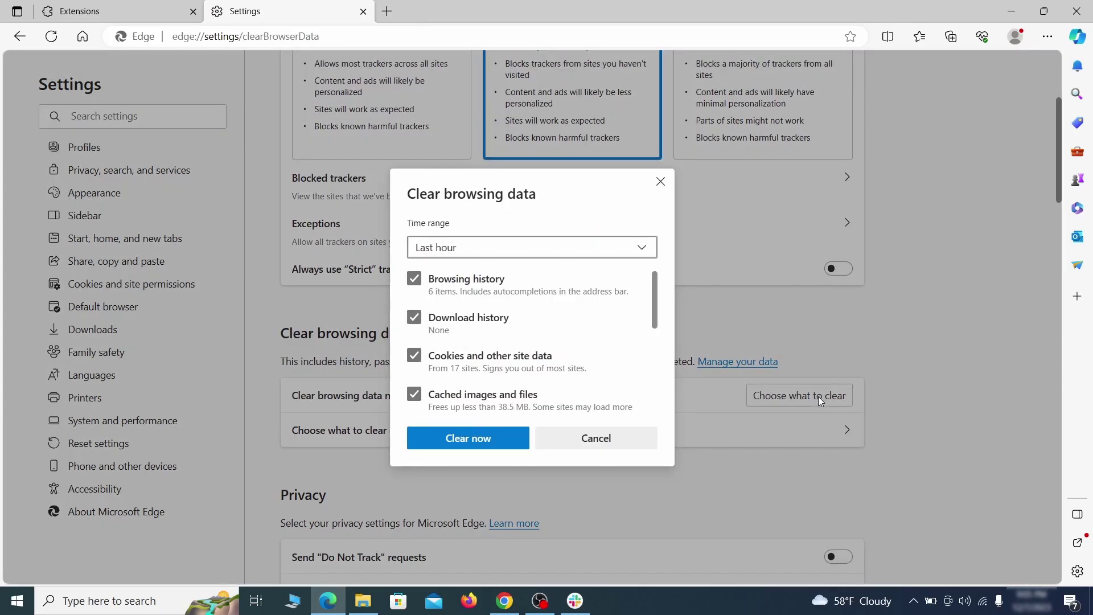
scroll(437, 278, "down", 5)
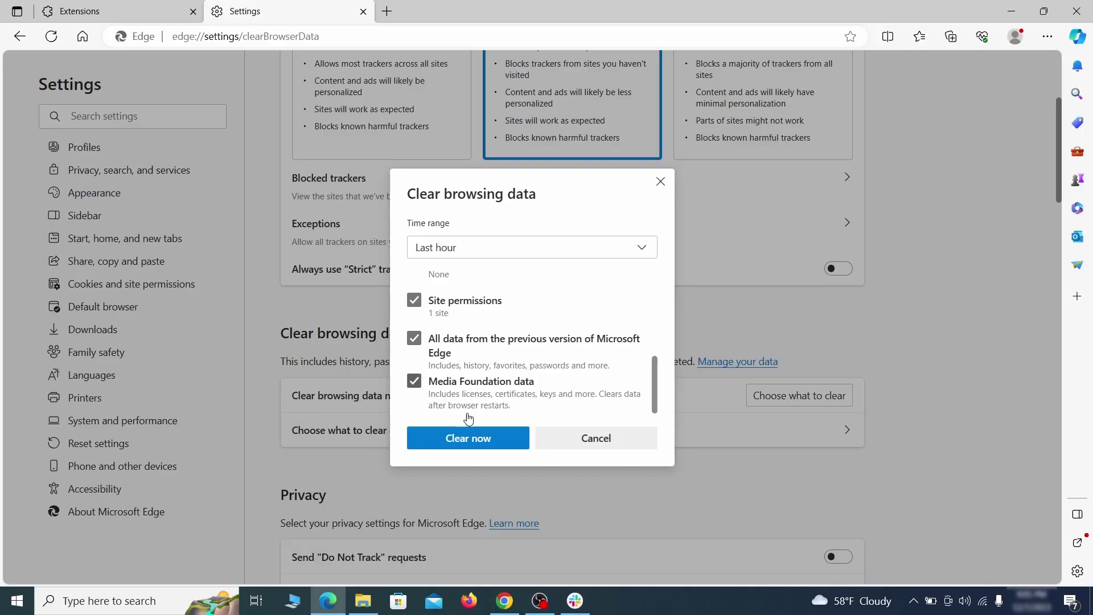
left_click(513, 444)
Set the search engine used in Edge's address bar to Google
scroll(706, 324, "down", 10)
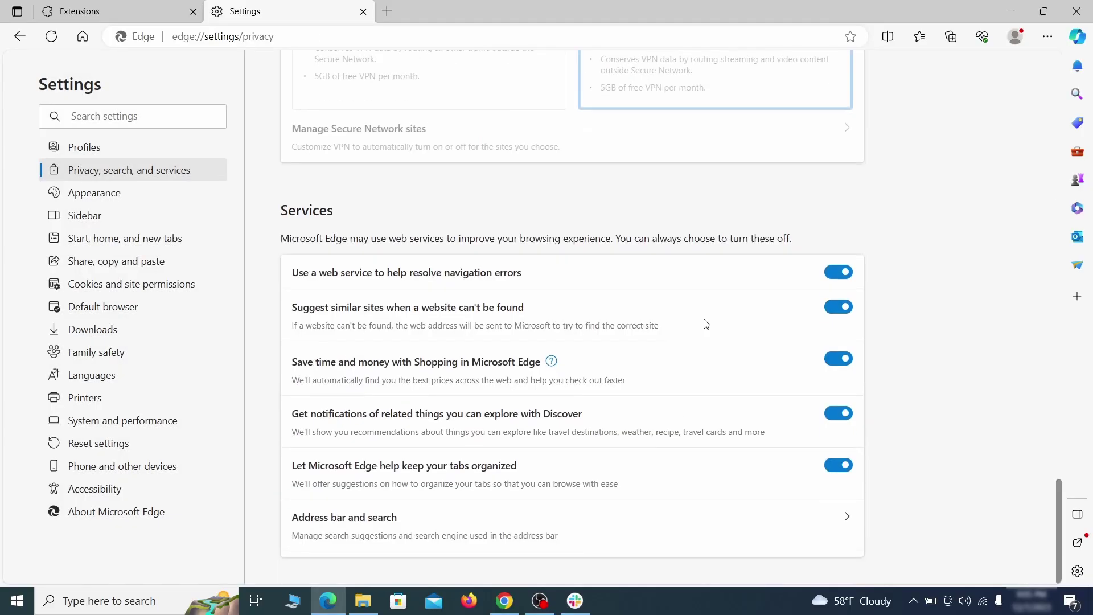
left_click(625, 534)
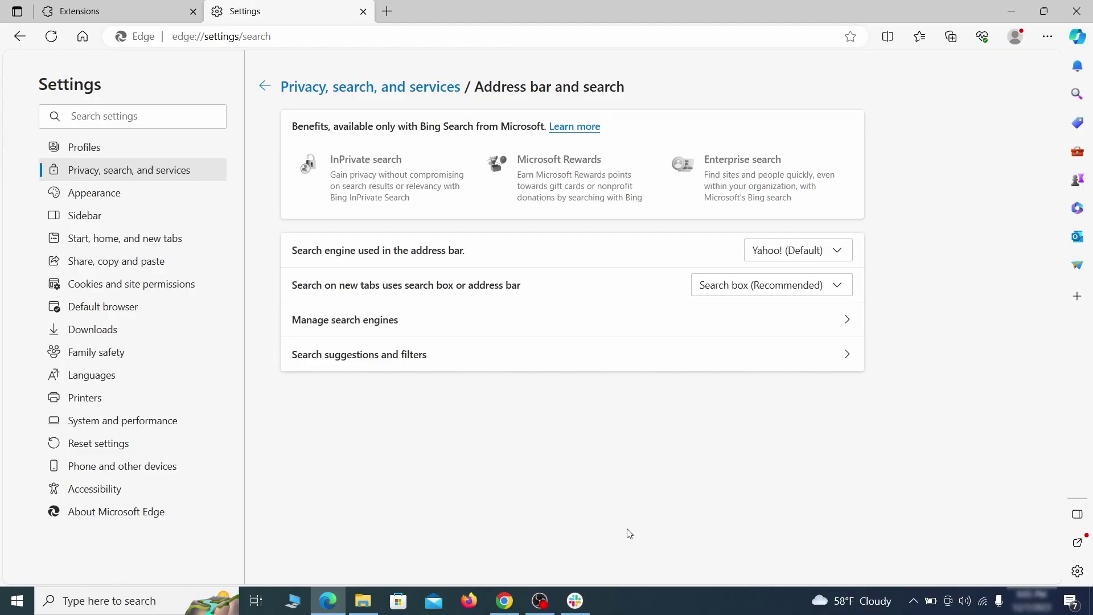
left_click(842, 252)
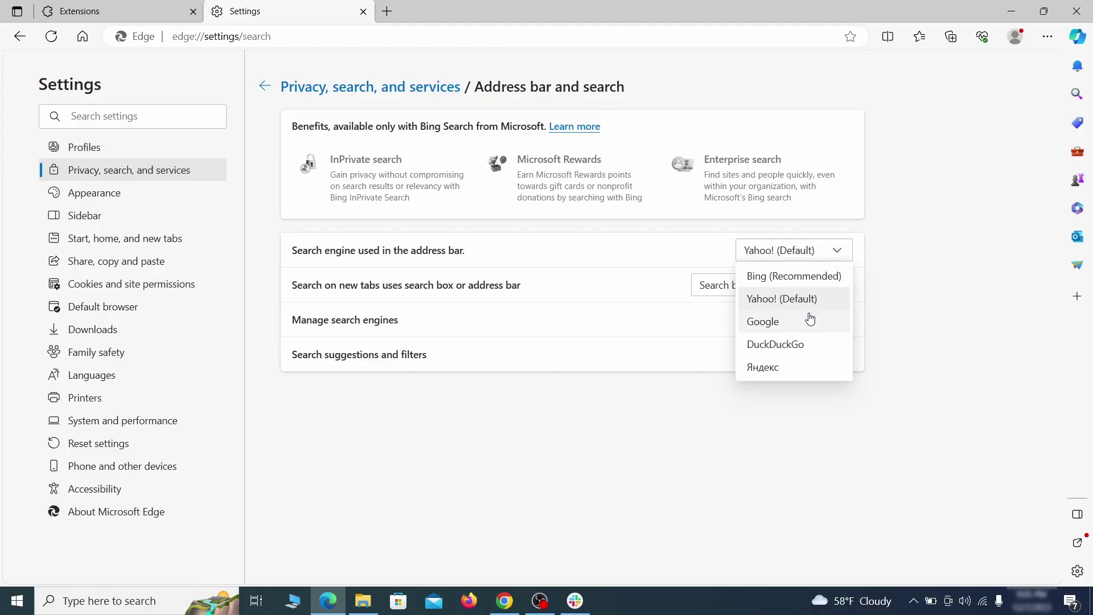
left_click(809, 320)
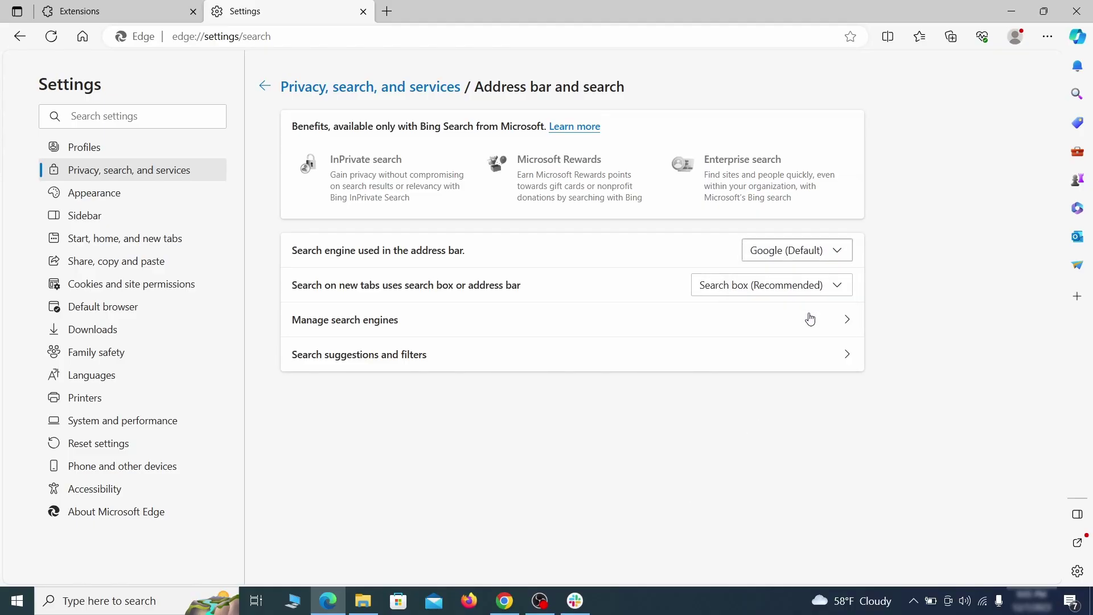
Remove ExampleRougeURL.com from Edge's managed address bar search engines
left_click(422, 329)
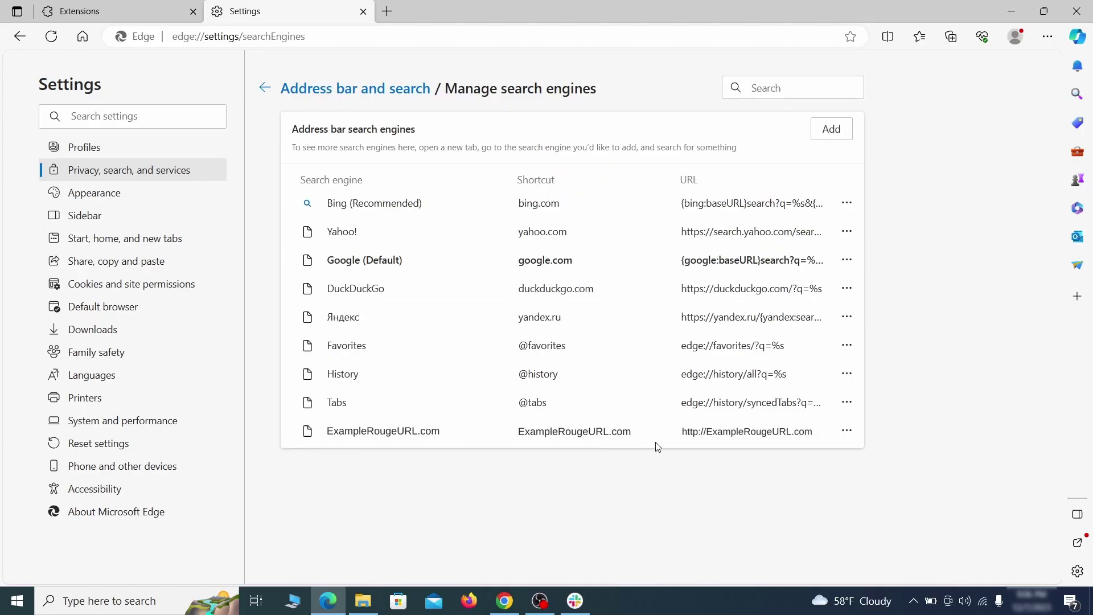
left_click(847, 431)
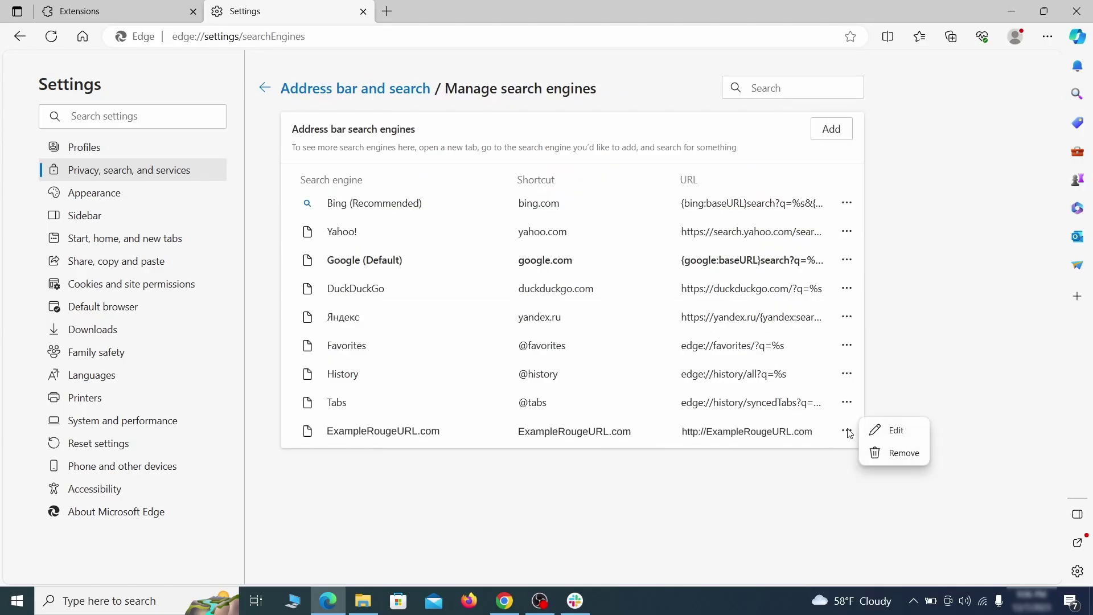
left_click(905, 453)
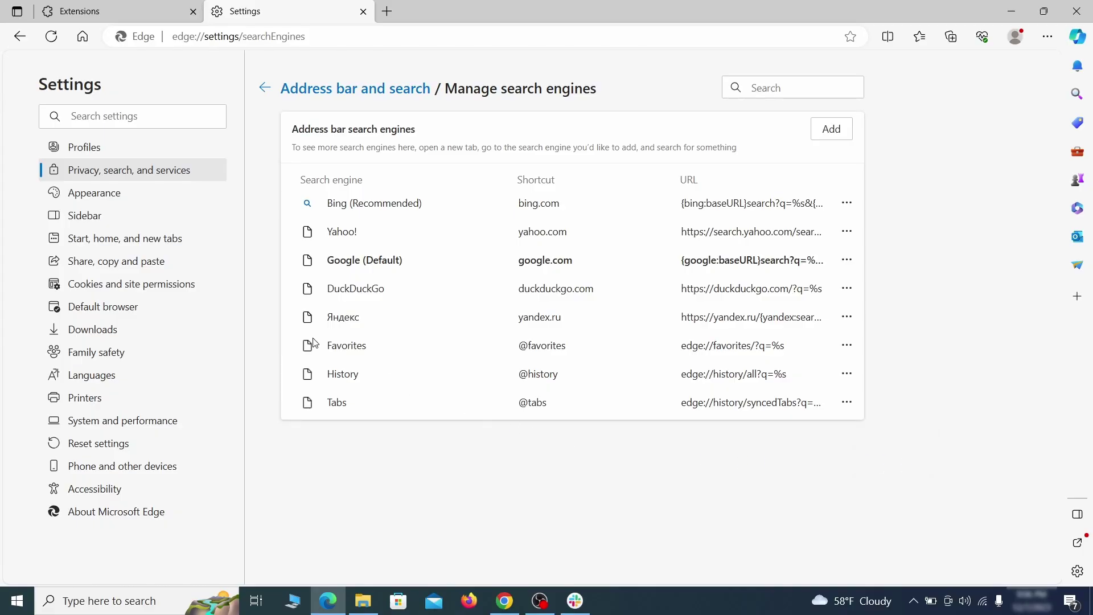
Delete ExampleRougeURL.com from the pages Edge opens when it starts
left_click(137, 239)
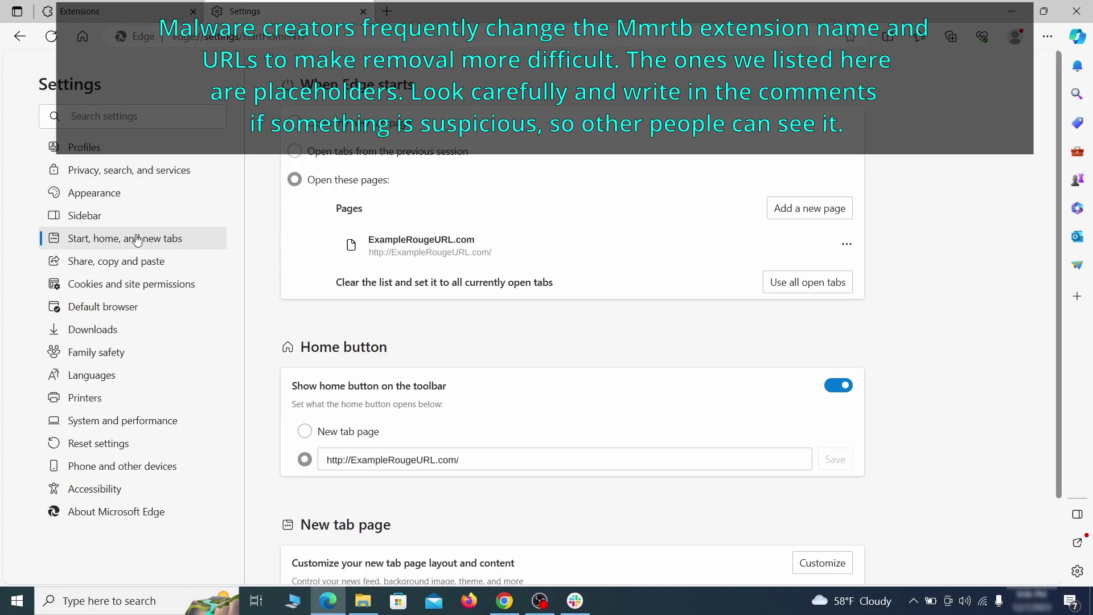
left_click(847, 253)
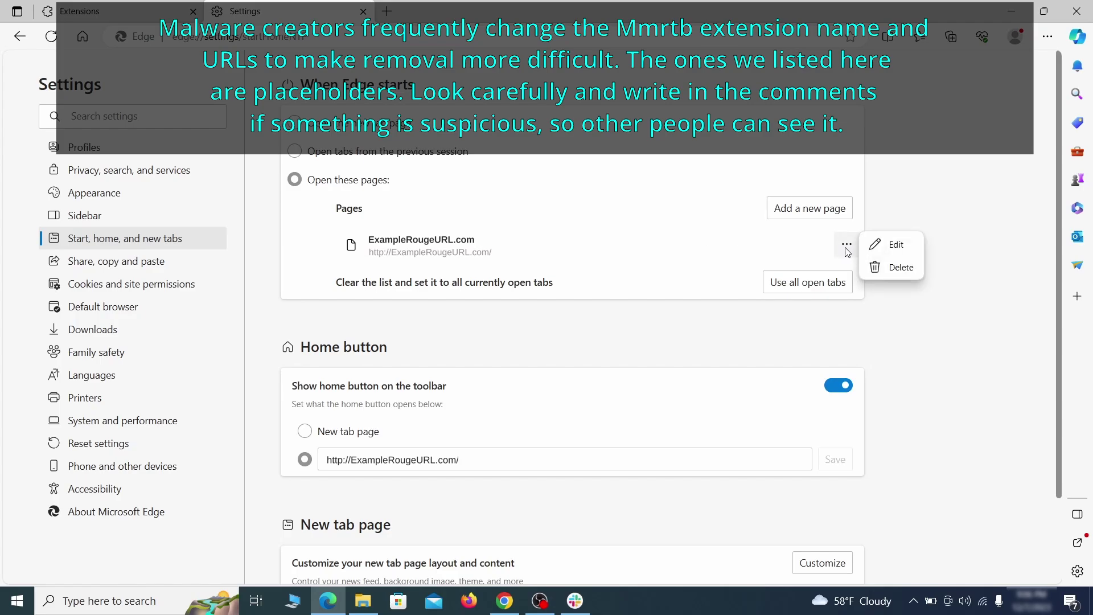
left_click(891, 268)
Clear the ExampleRougeURL.com address of Edge's home button and set the button to open the new tab page
left_click(478, 408)
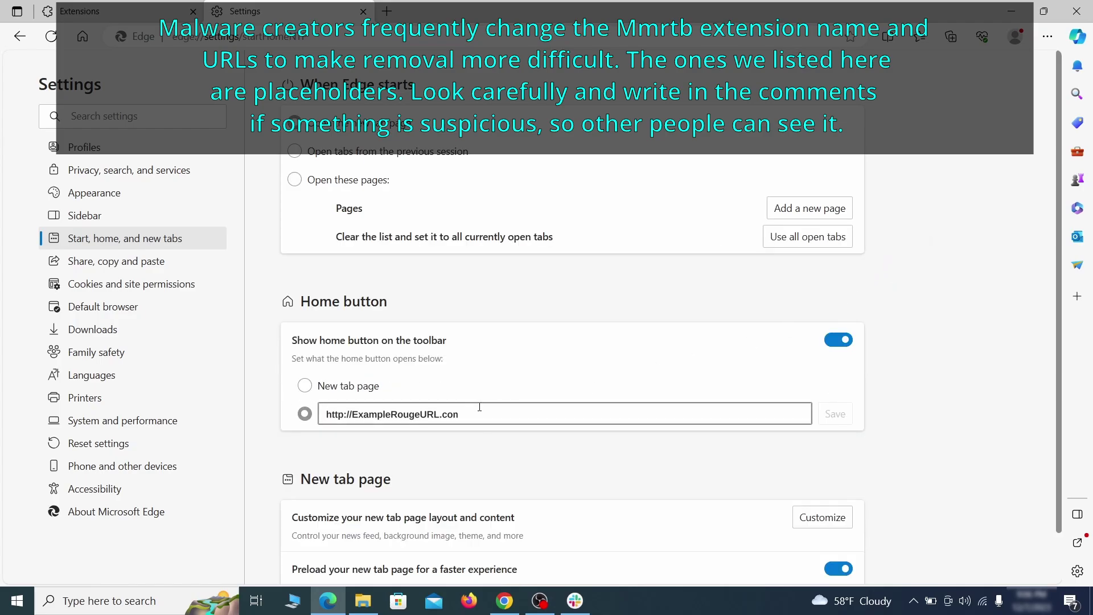
triple_click(474, 409)
key("BackSpace")
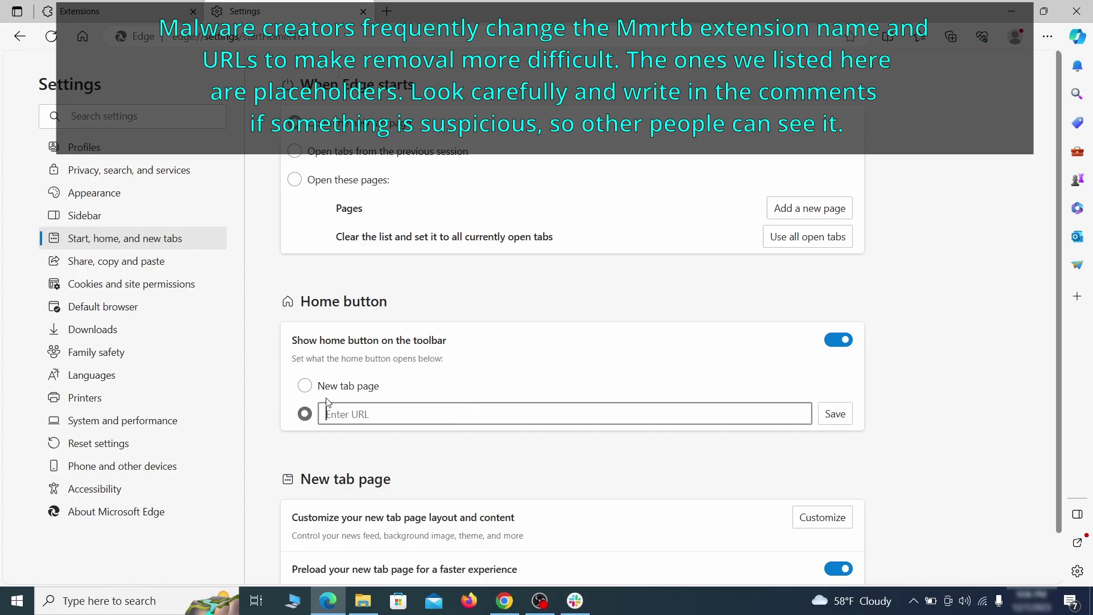
left_click(304, 386)
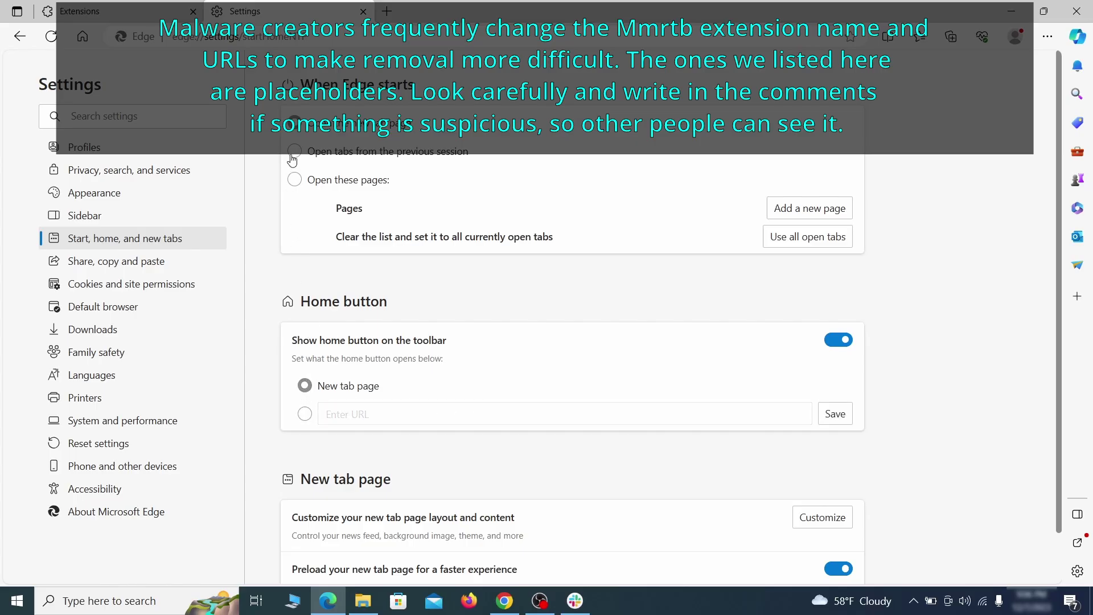
Remove ExampleRougeURL.com from the sites allowed to send notifications in Edge's site permissions
left_click(195, 284)
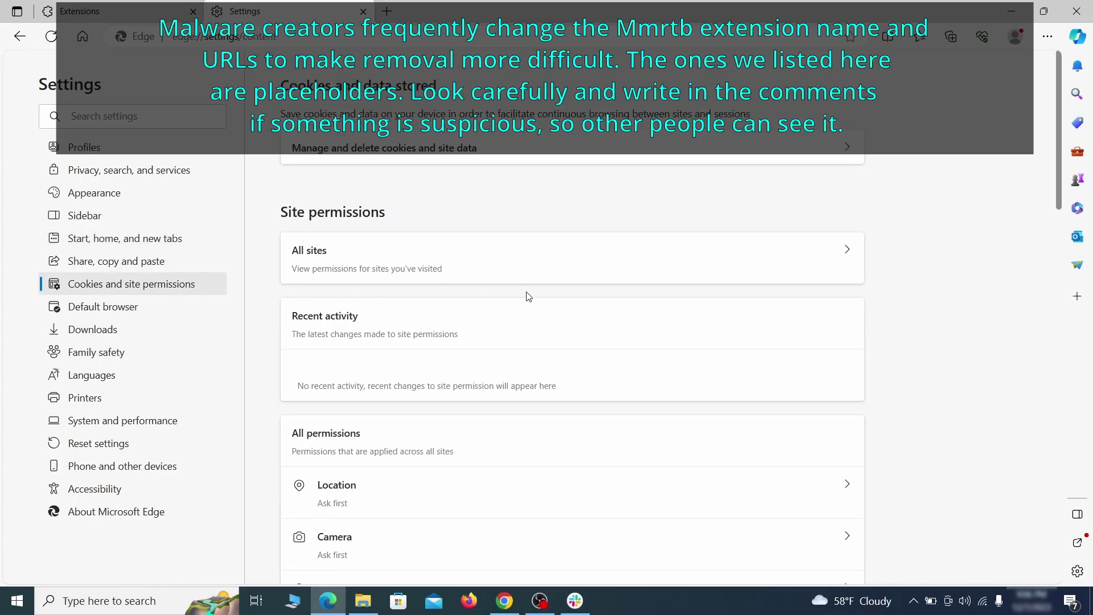
scroll(528, 296, "down", 5)
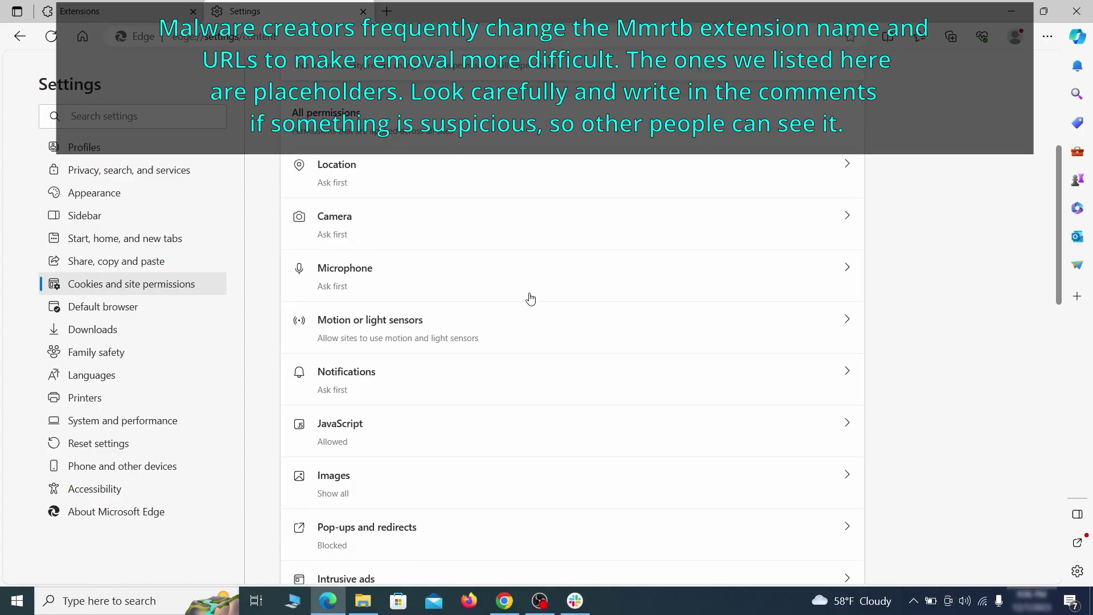
scroll(530, 299, "down", 1)
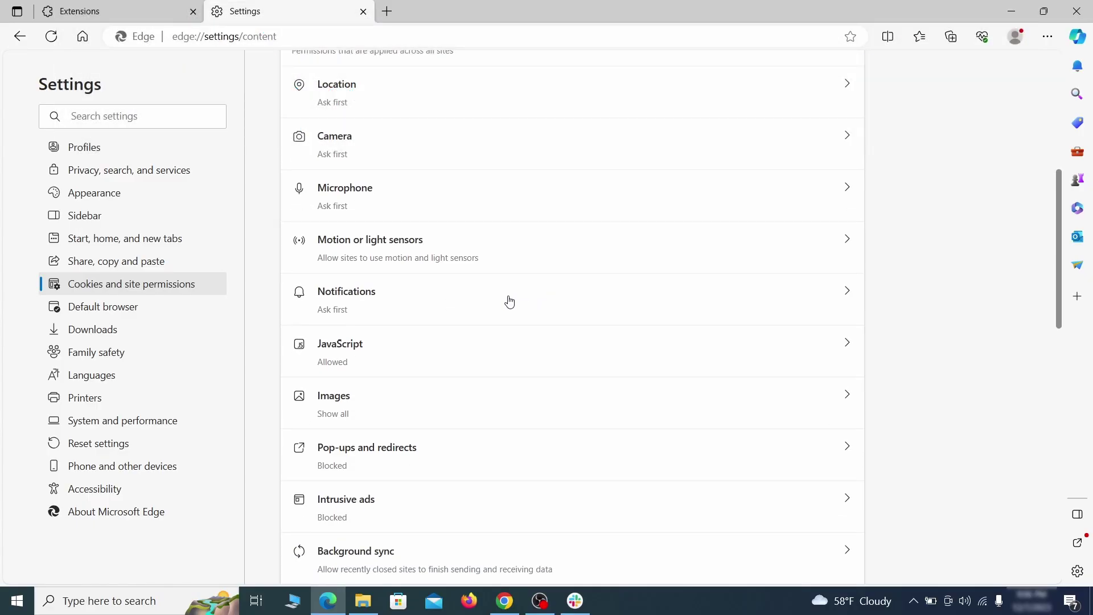
left_click(509, 302)
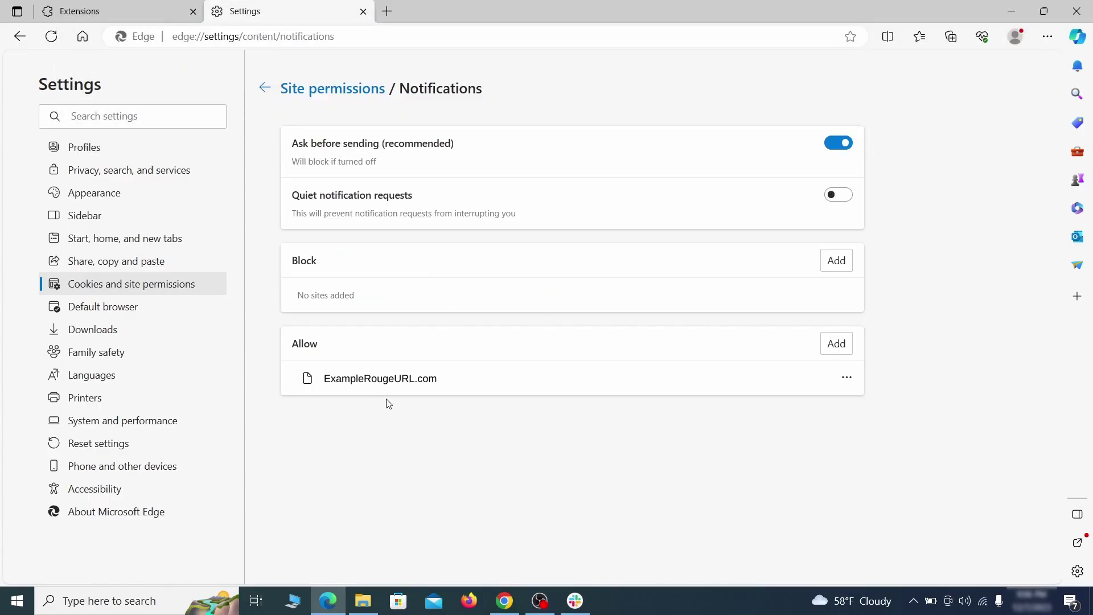
left_click(846, 377)
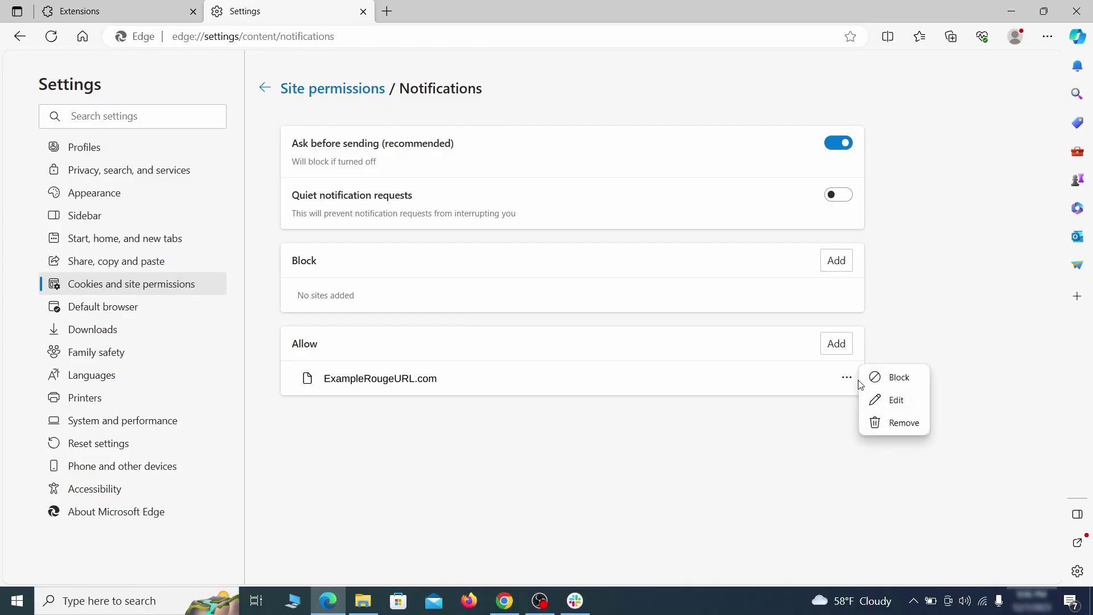
left_click(897, 424)
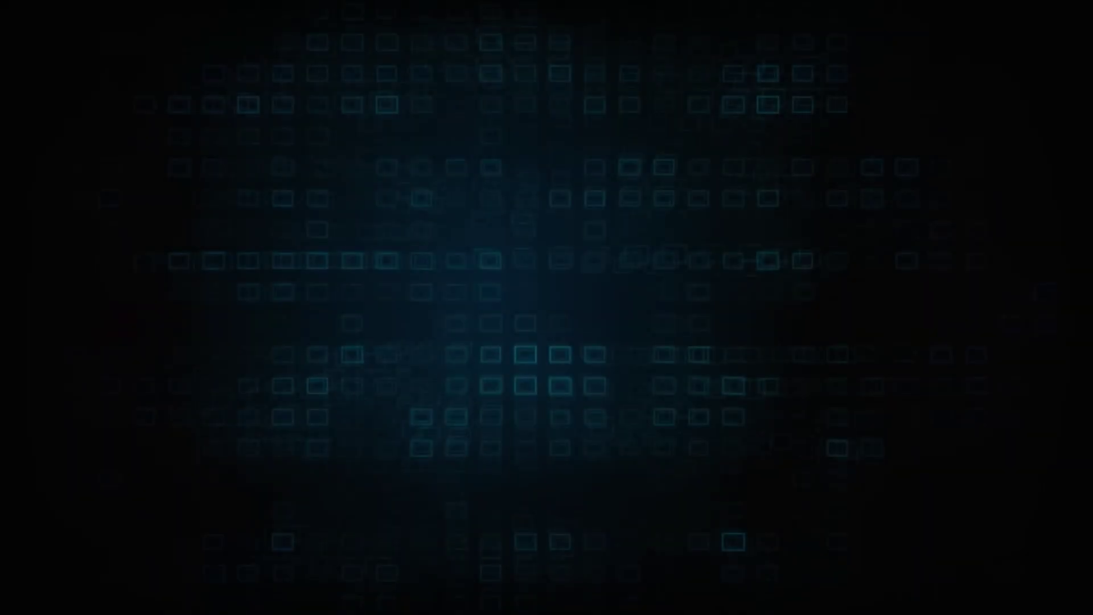